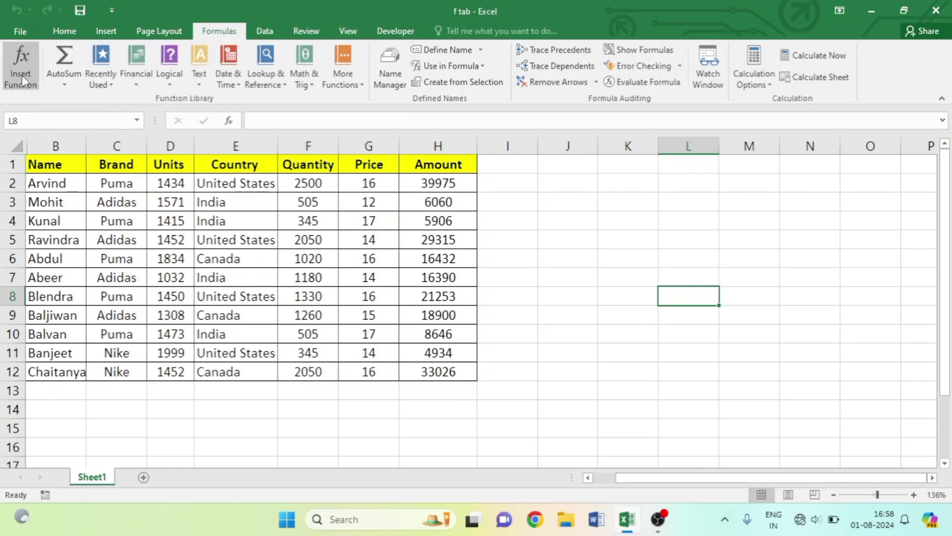
left_click(65, 87)
left_click(63, 82)
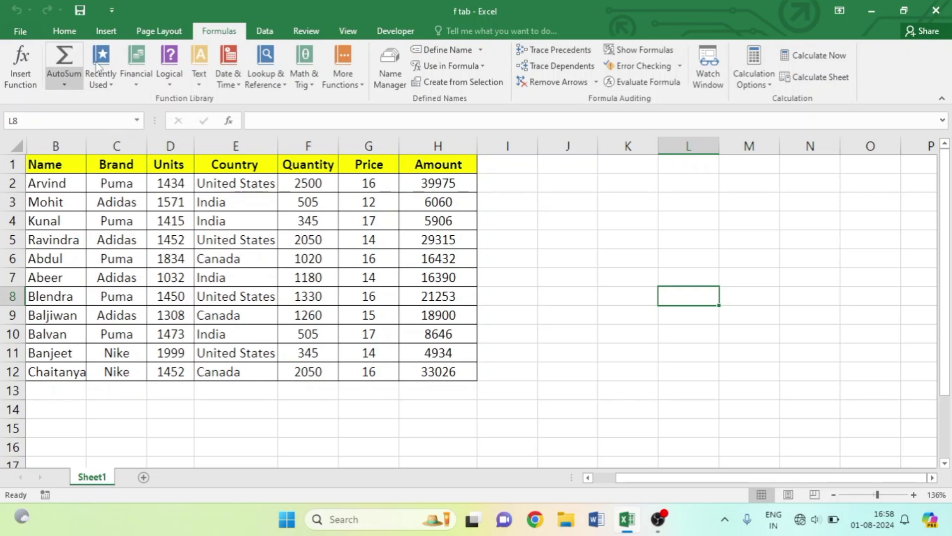
left_click(106, 84)
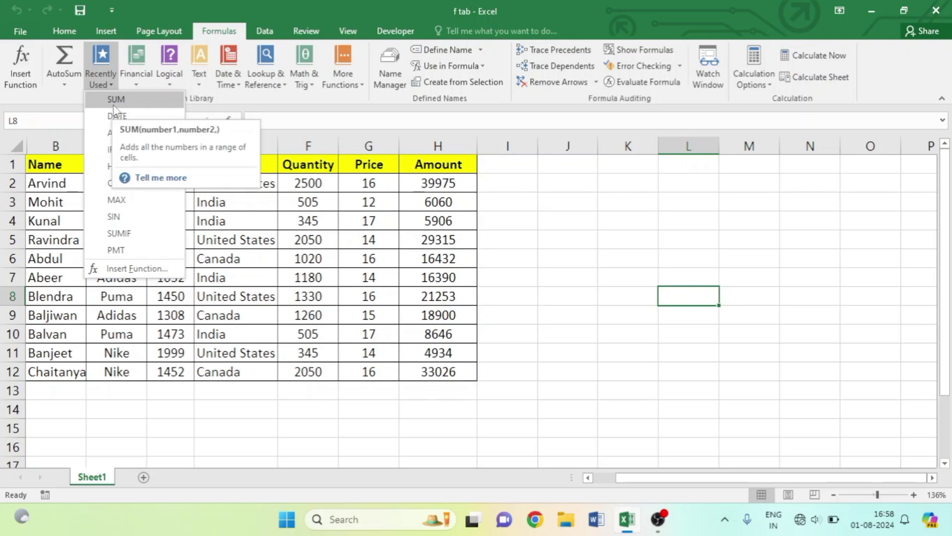
left_click(68, 97)
left_click(136, 79)
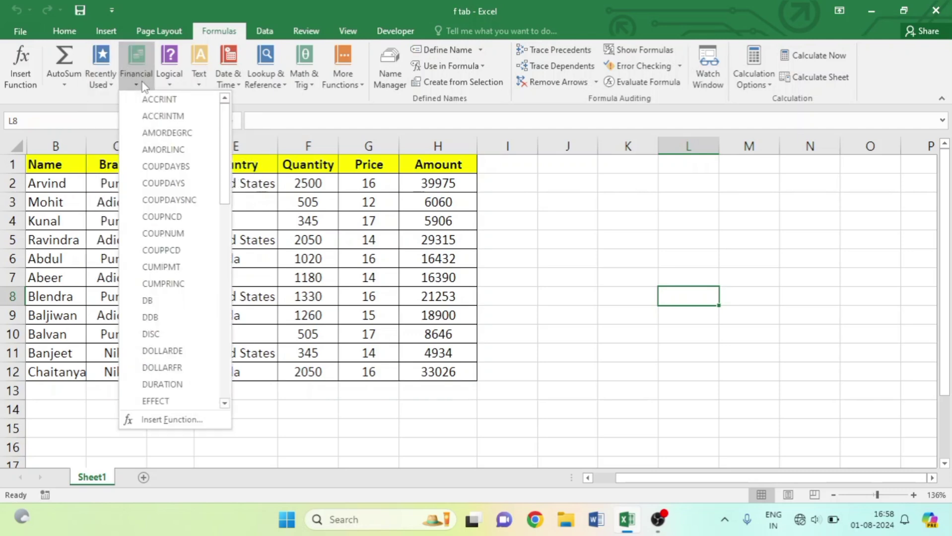
left_click(136, 80)
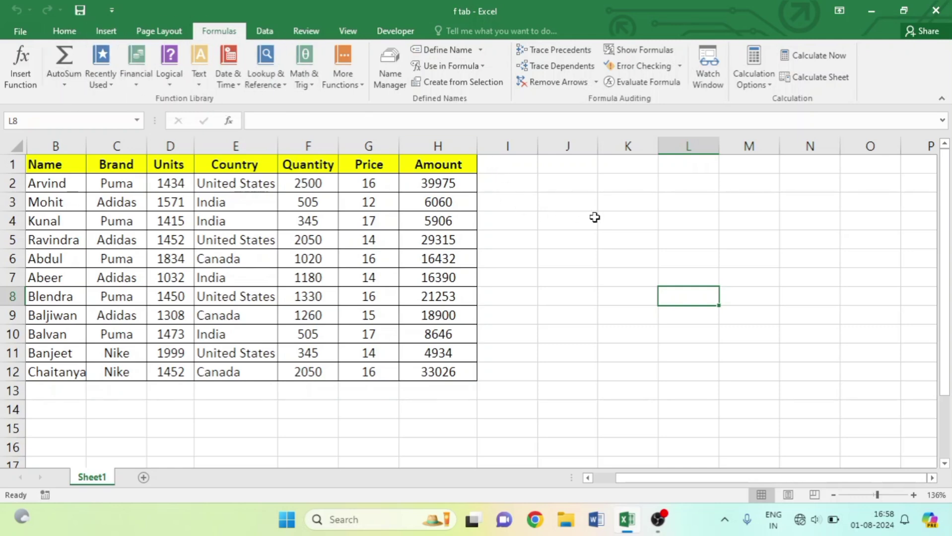
Enter 445 in the empty cell J4 and clear that cell again.
left_click(582, 225)
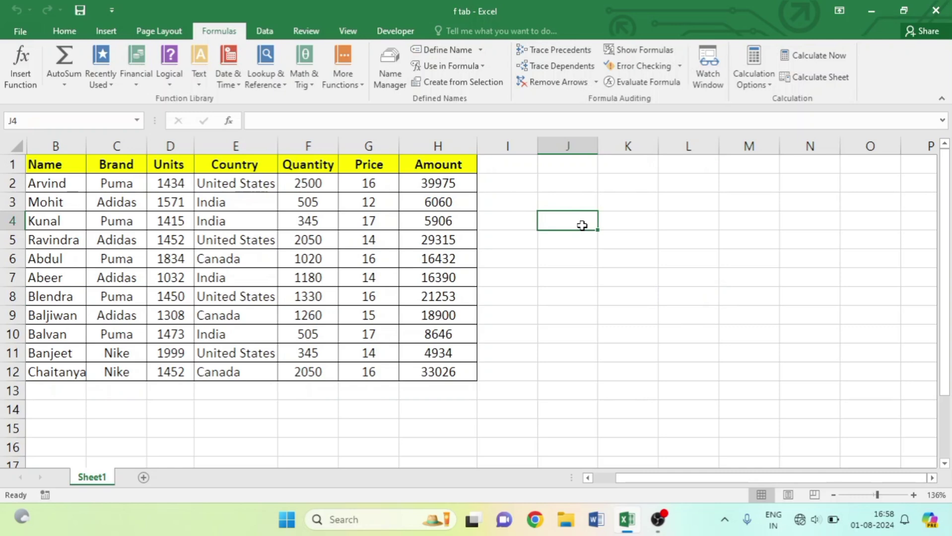
type("445")
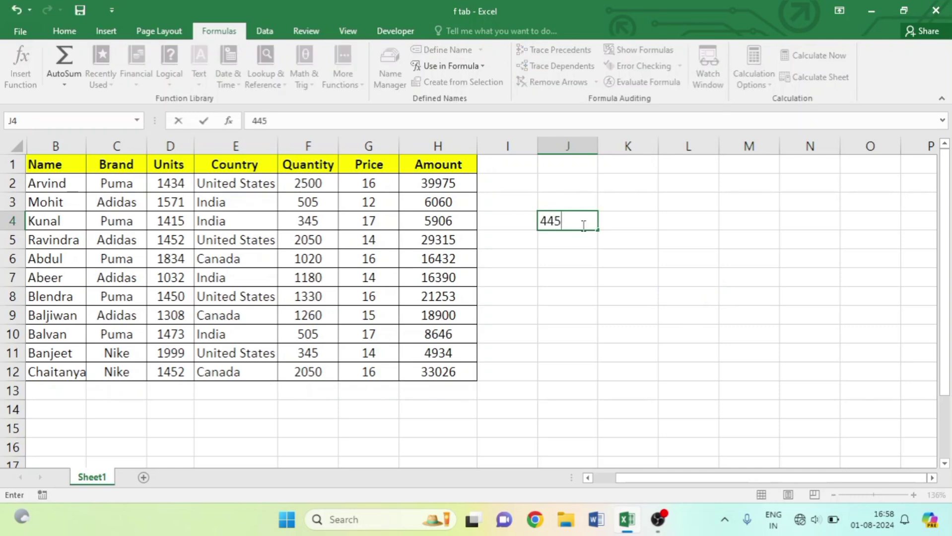
left_click(572, 255)
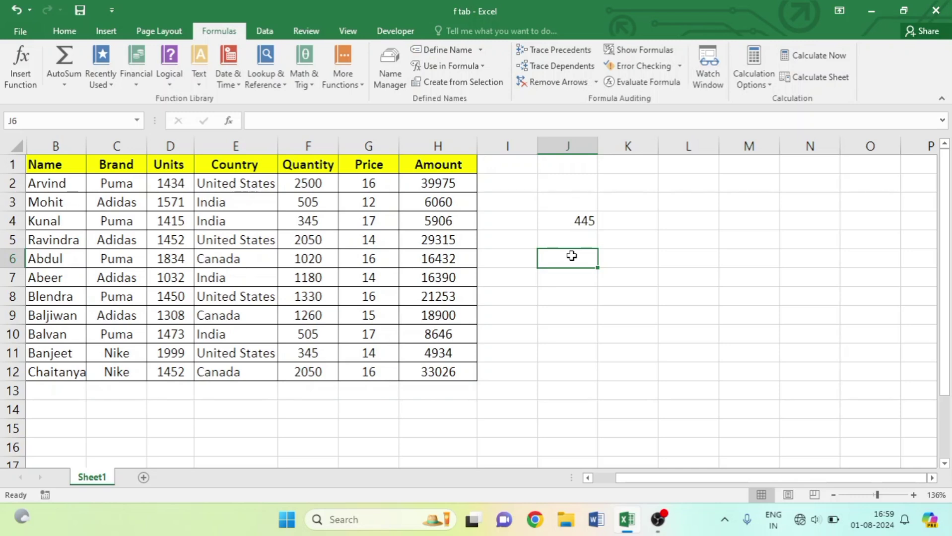
left_click(571, 221)
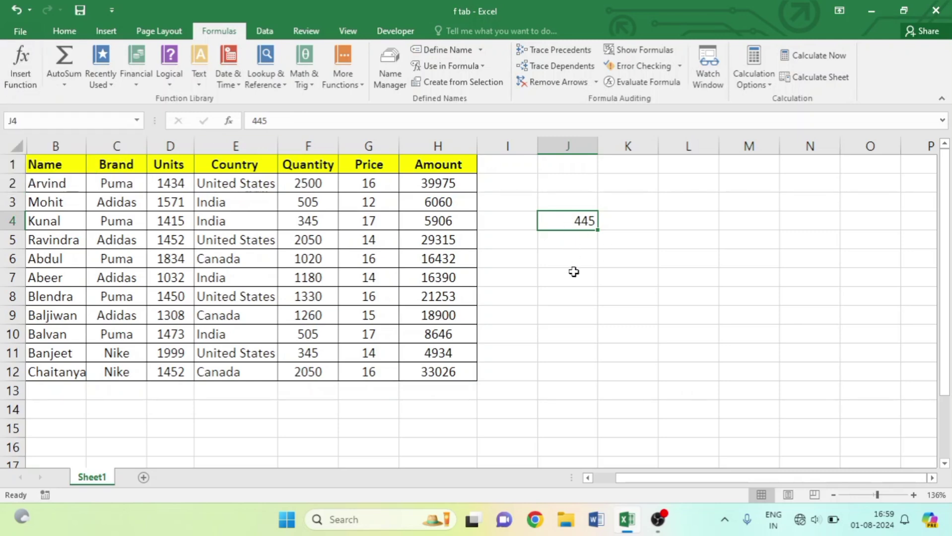
key("Delete")
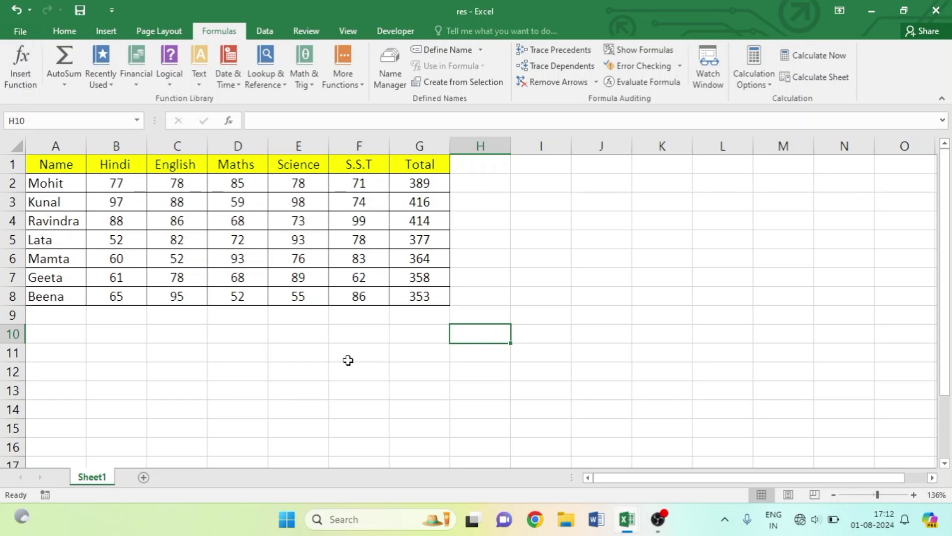
Clear all the values in the Total column, cells G2 to G8.
left_click(412, 182)
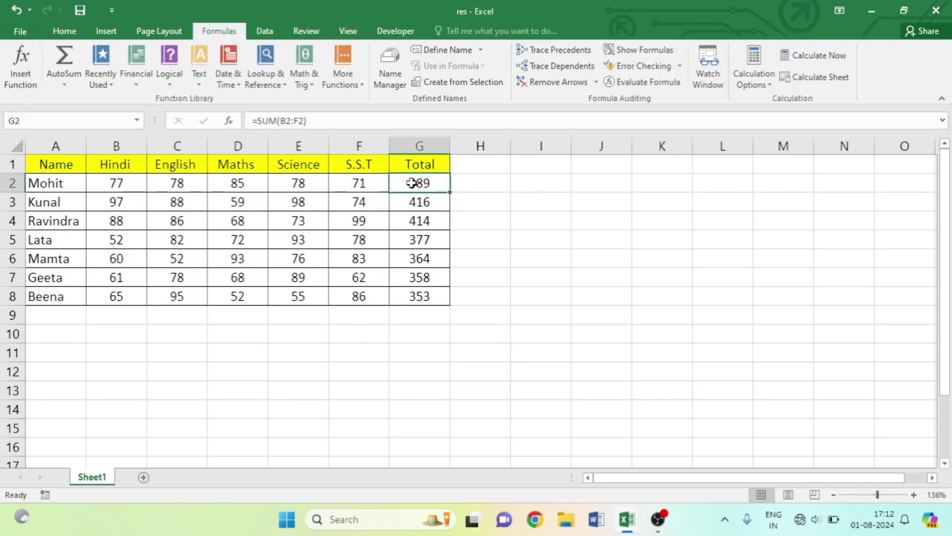
key("ctrl+shift+Down")
left_click(541, 238)
left_click_drag(423, 182, 445, 298)
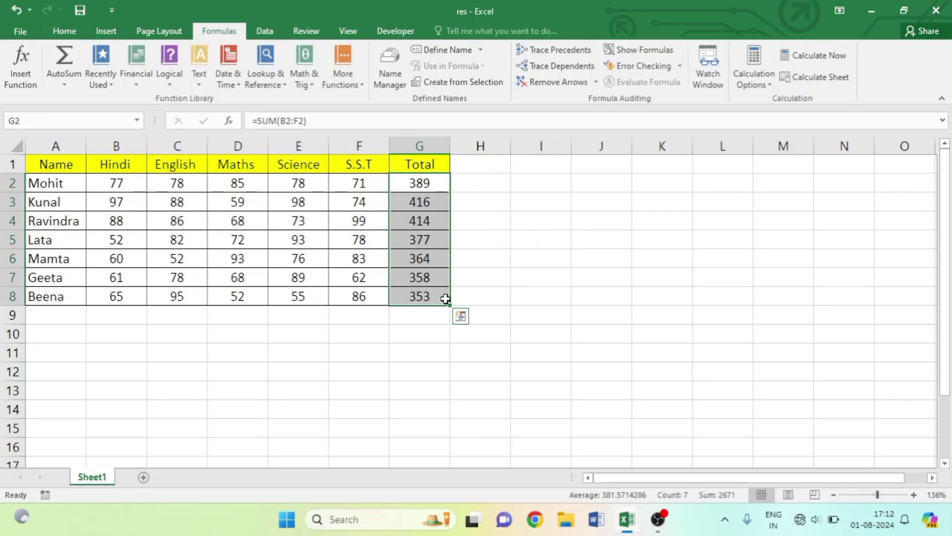
key("Delete")
left_click(474, 239)
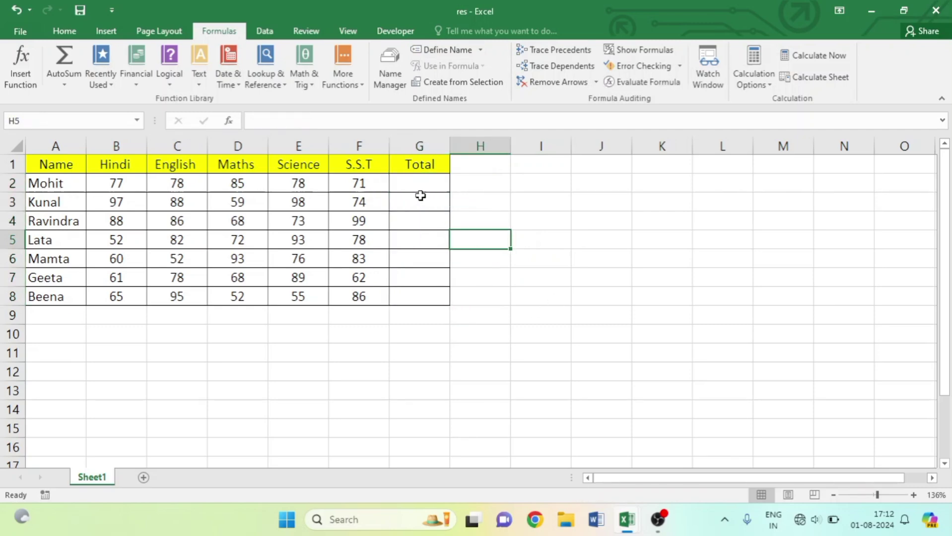
Use Insert Function with the Most Recently Used category to put =SUM(B2:F2) in G2, and fill the formula down to G8.
left_click(420, 187)
left_click(20, 67)
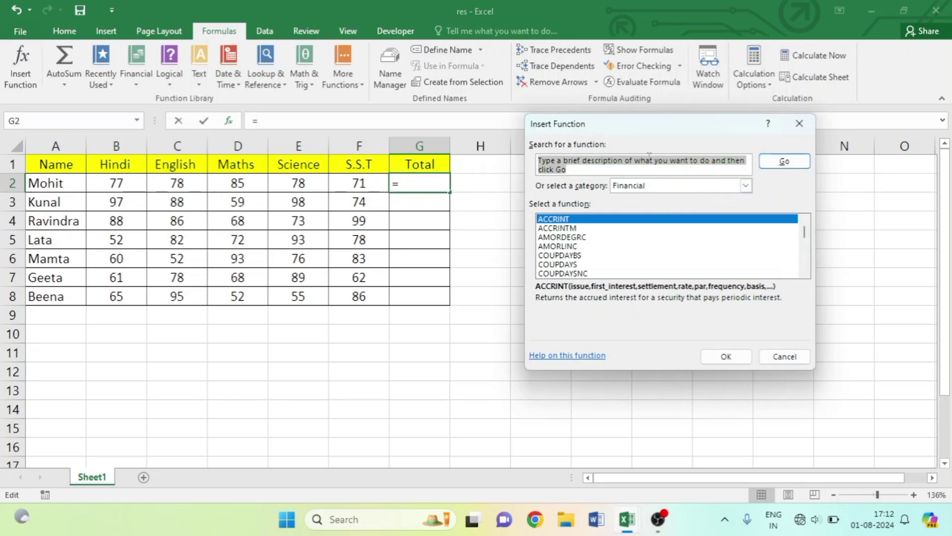
left_click(658, 186)
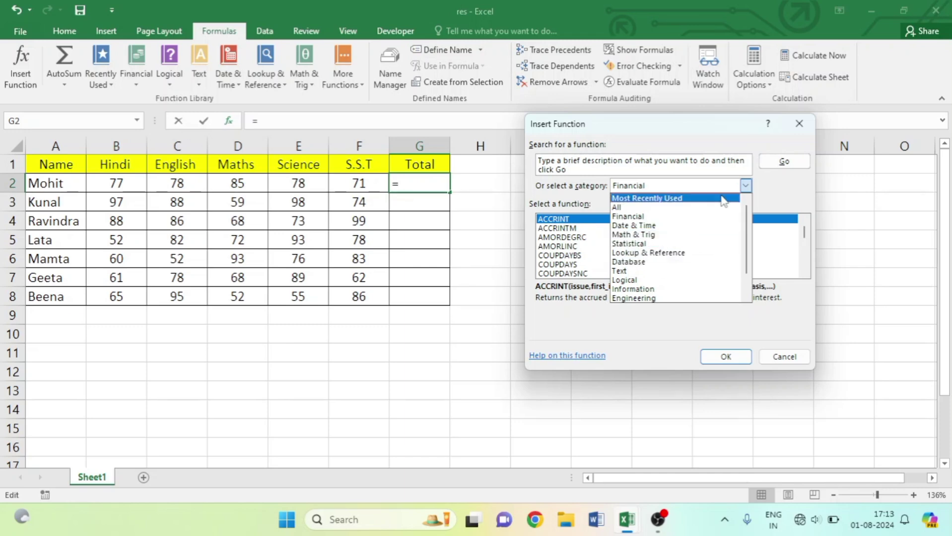
left_click(645, 198)
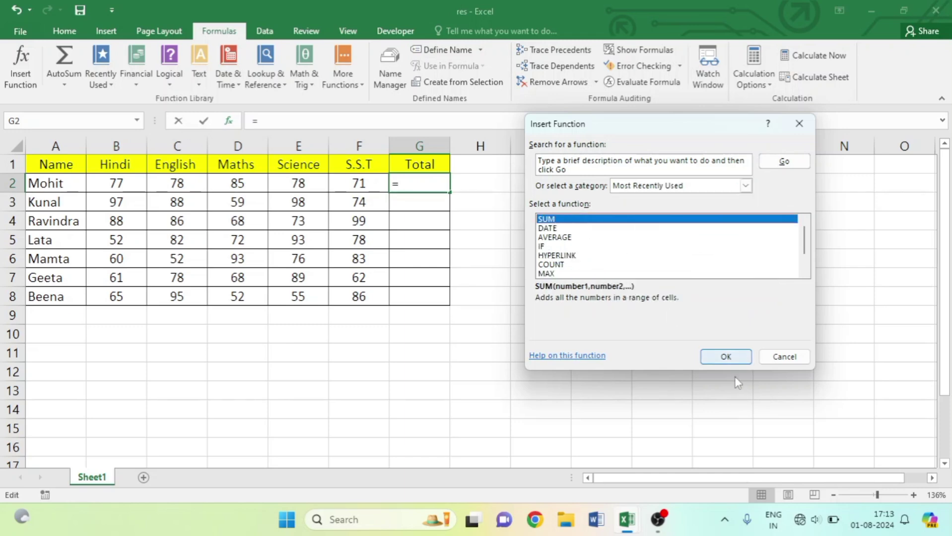
left_click(729, 356)
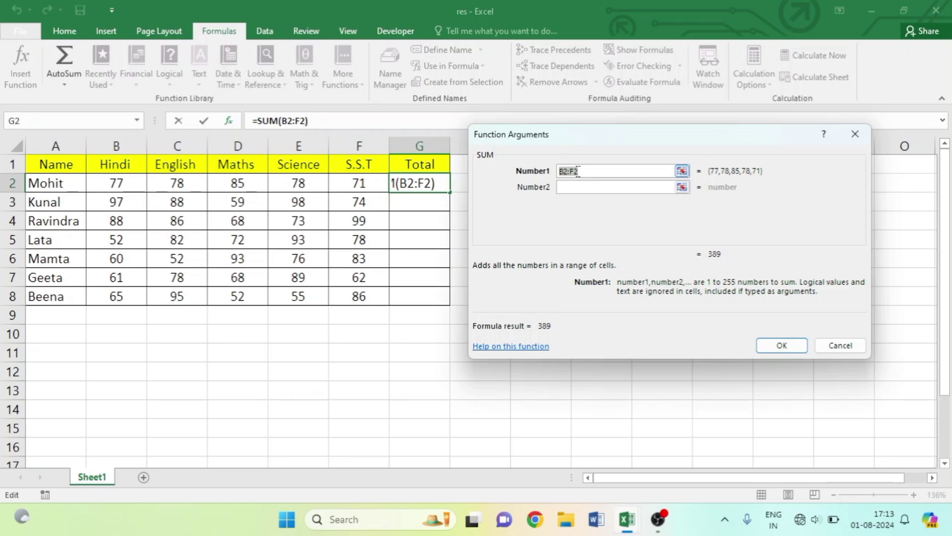
left_click(781, 346)
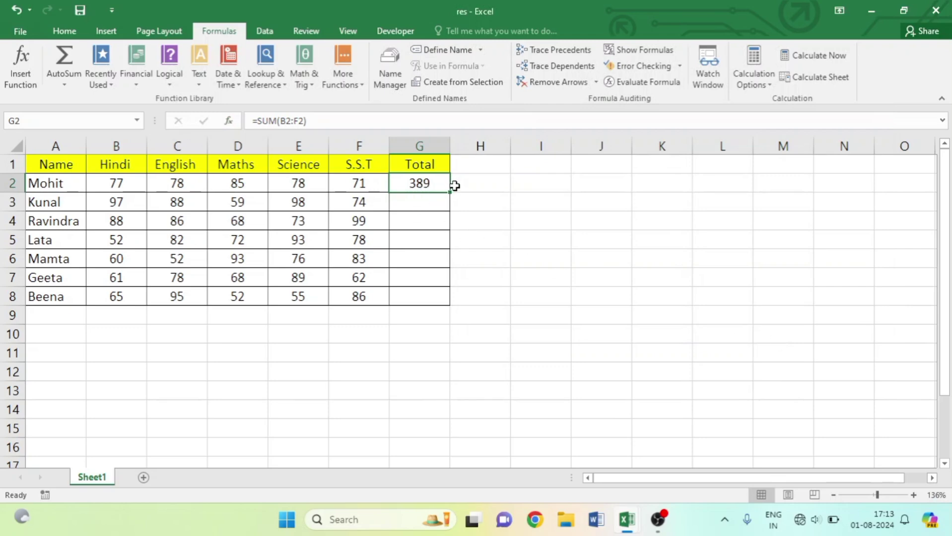
left_click_drag(450, 193, 450, 300)
left_click(541, 221)
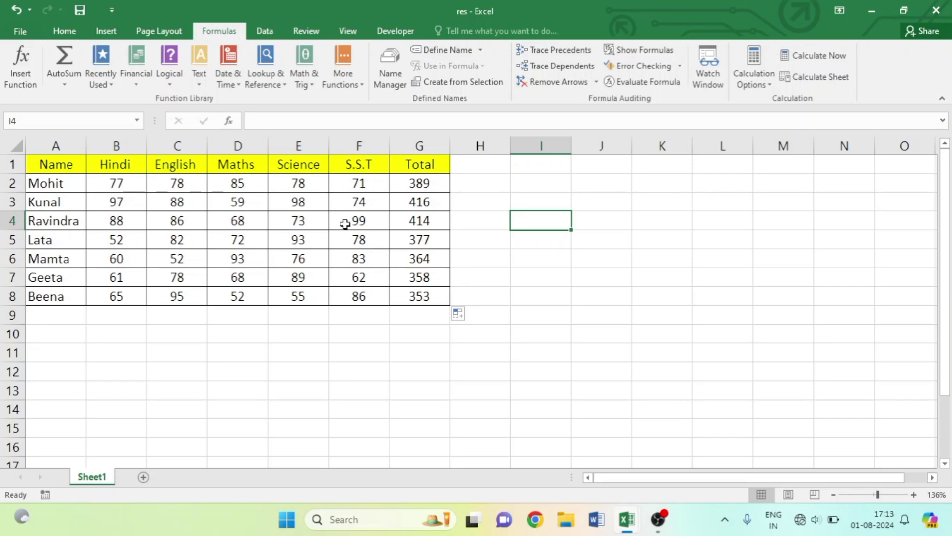
Replace the total in G2 with a DATE function using year 2024, month 05 and day 01.
left_click(433, 183)
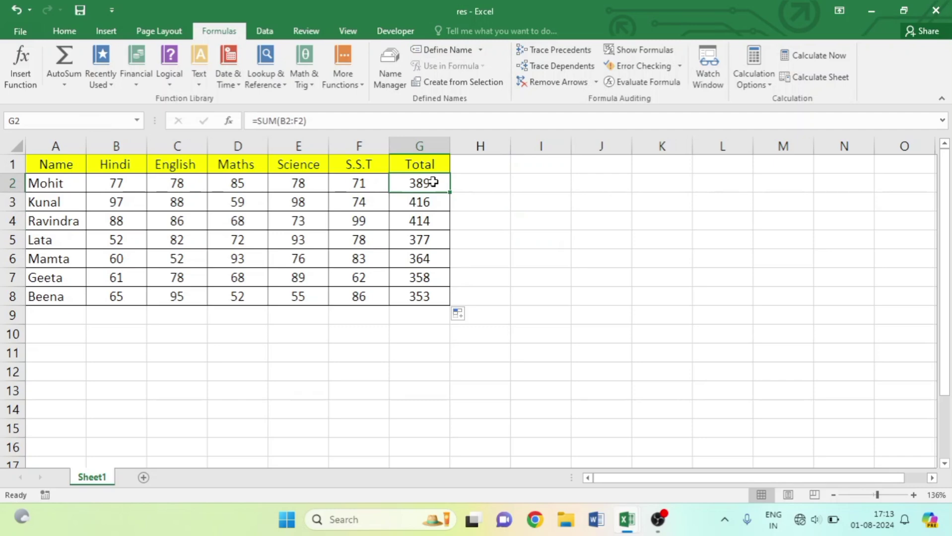
key("Delete")
left_click(22, 74)
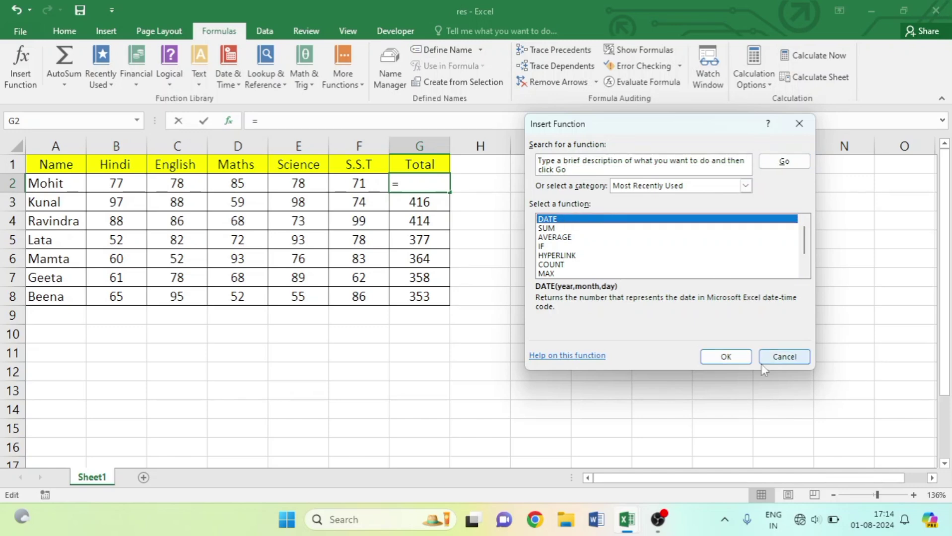
left_click(717, 356)
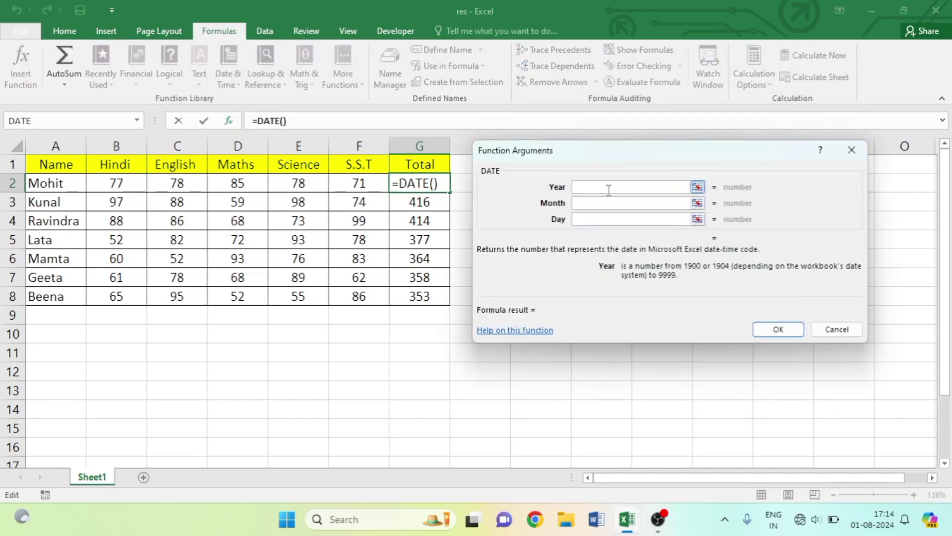
type("200")
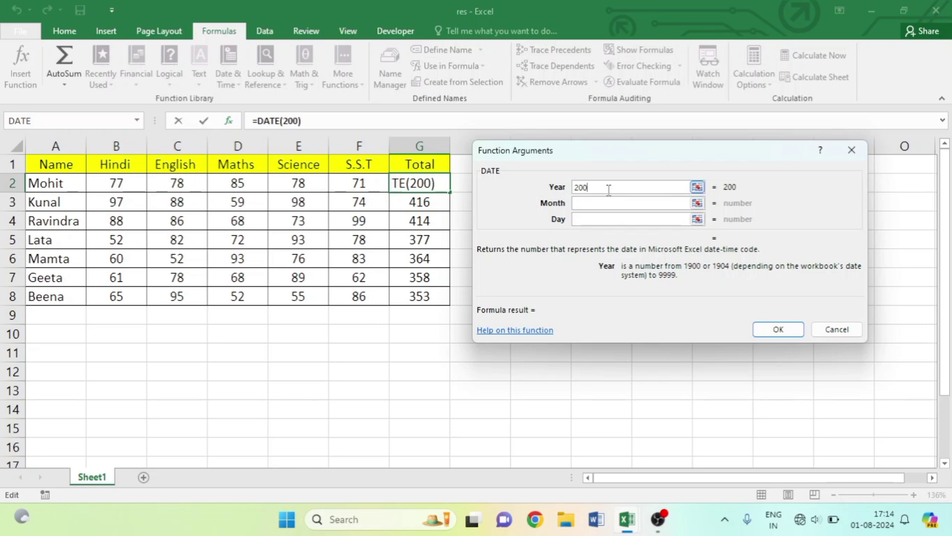
key("BackSpace")
type("24")
key("Tab")
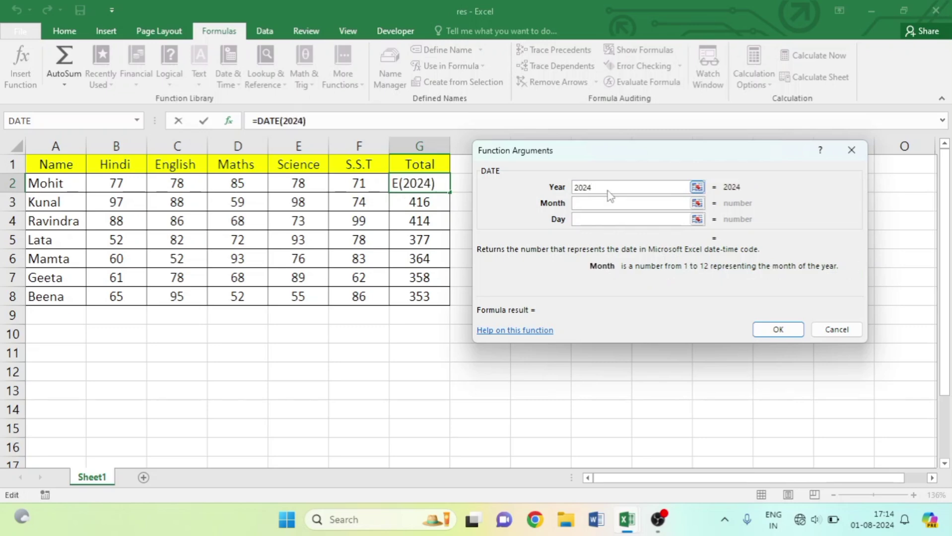
type("05")
key("Tab")
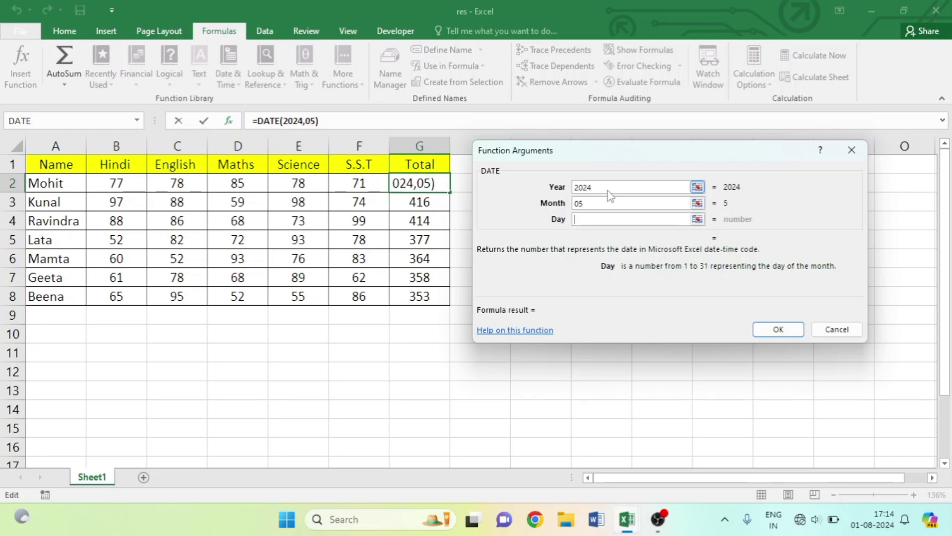
type("01")
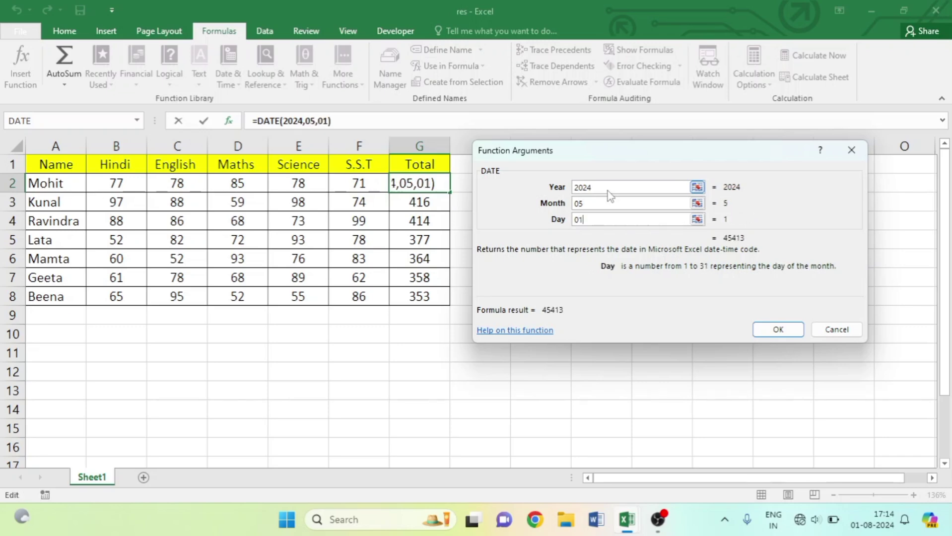
left_click(789, 333)
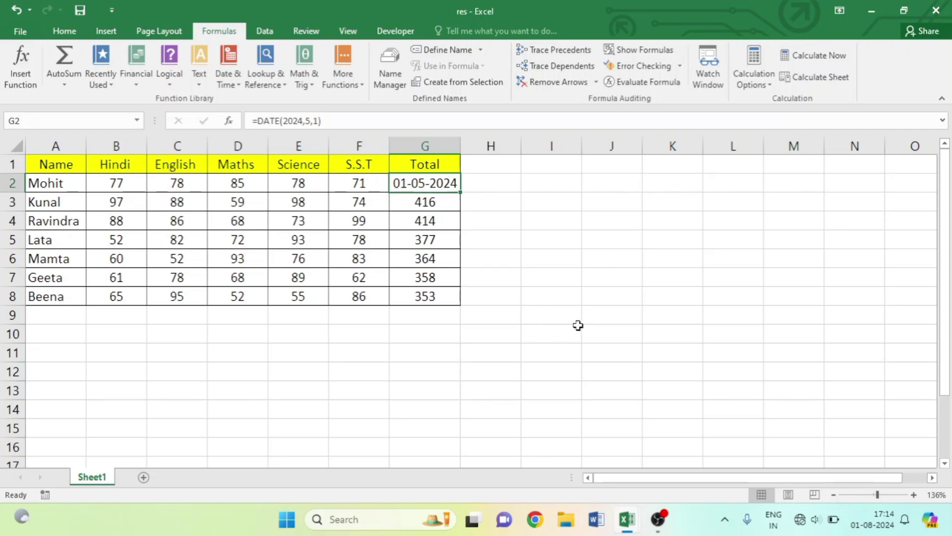
left_click(646, 281)
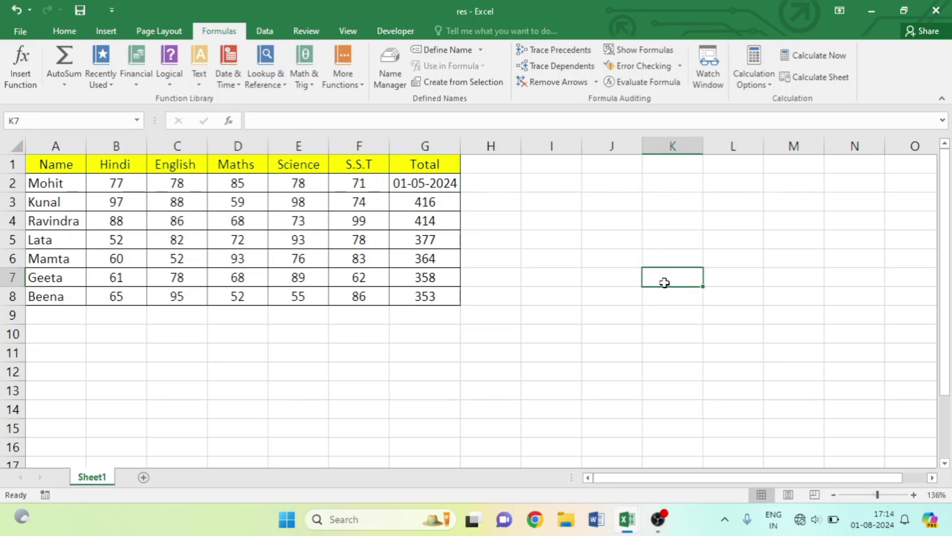
left_click(22, 62)
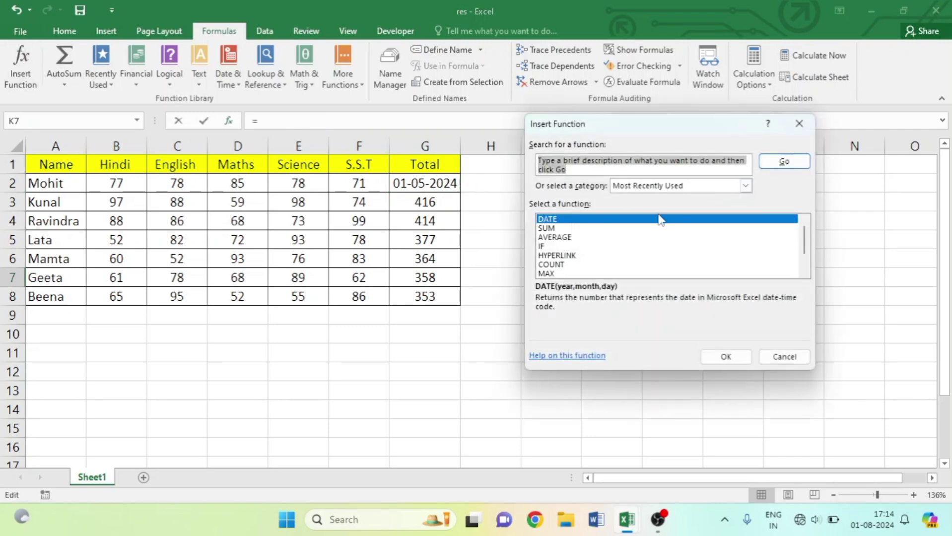
left_click(785, 356)
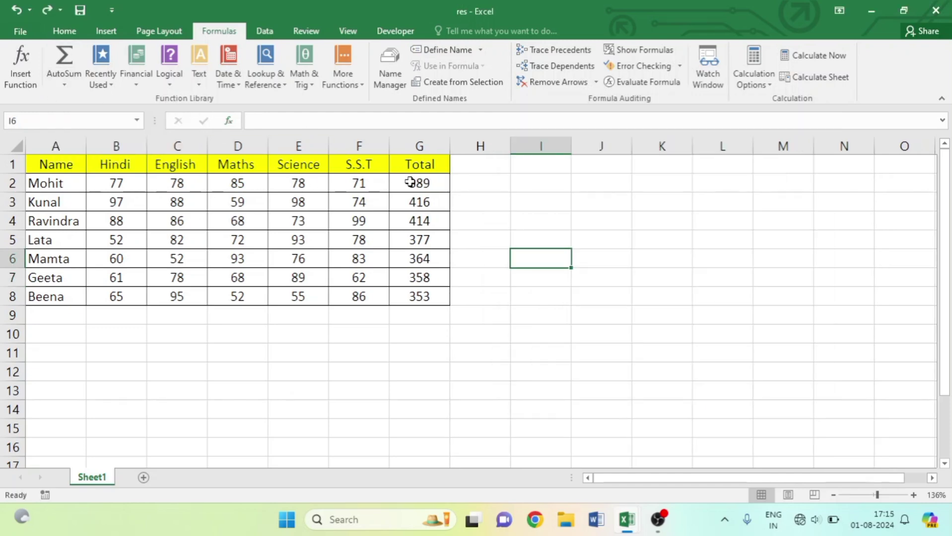
Clear the totals in G2:G8 and calculate G2 with AutoSum's Sum function over B2:F2.
left_click_drag(410, 183, 440, 293)
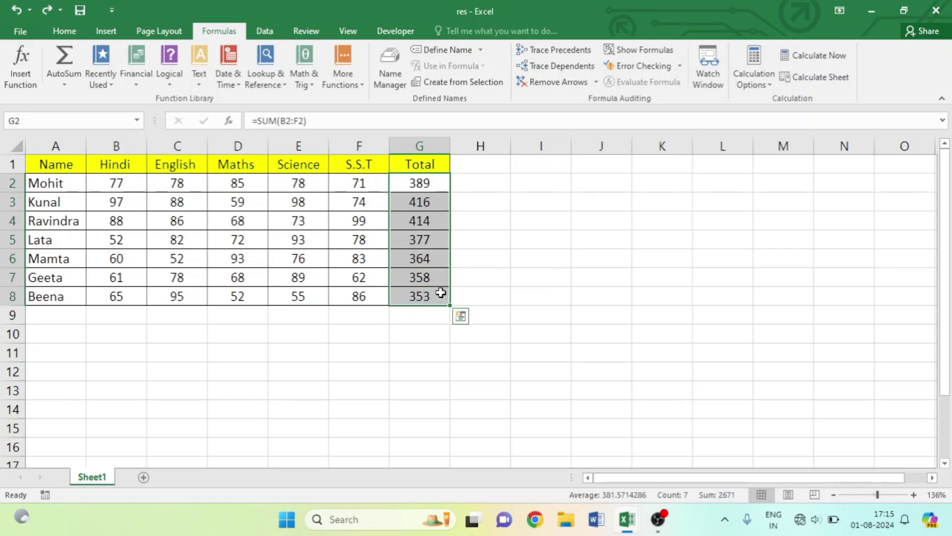
key("Delete")
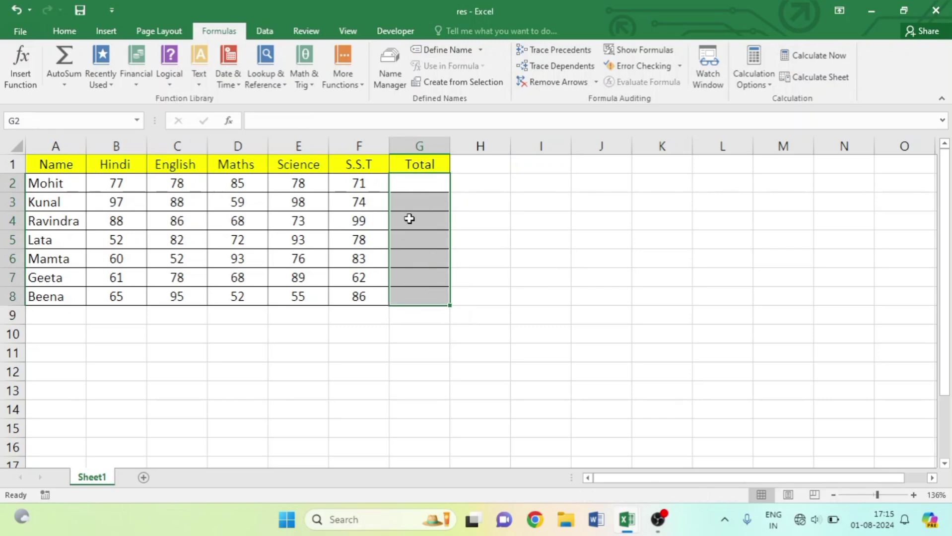
left_click(409, 187)
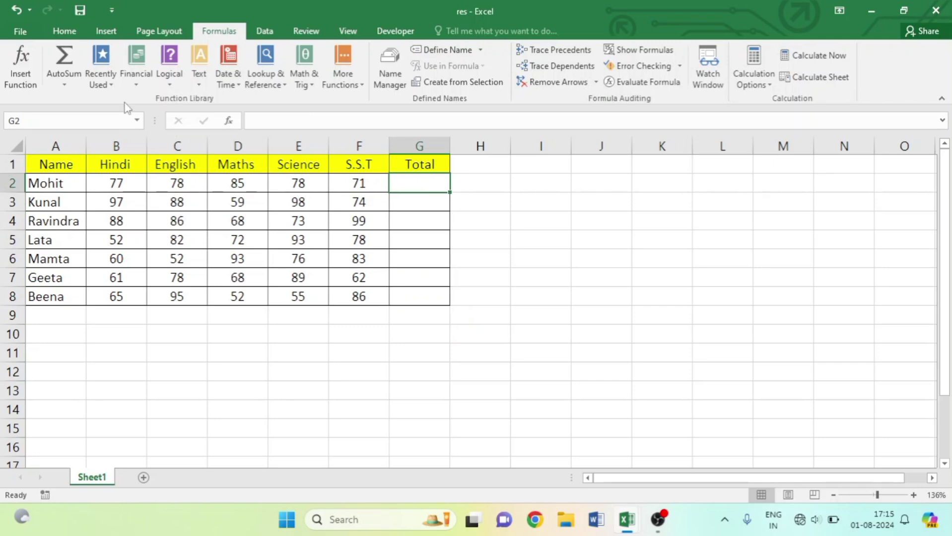
left_click(65, 85)
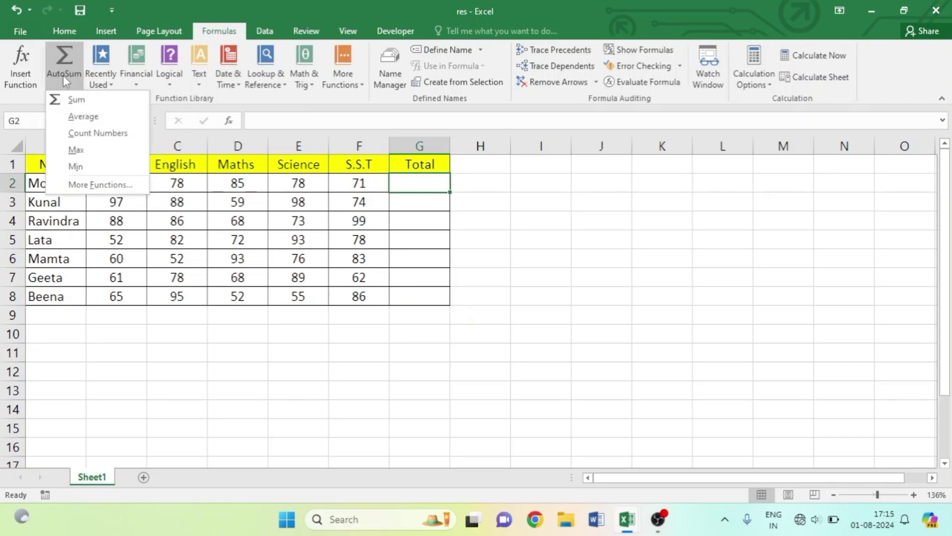
left_click(76, 100)
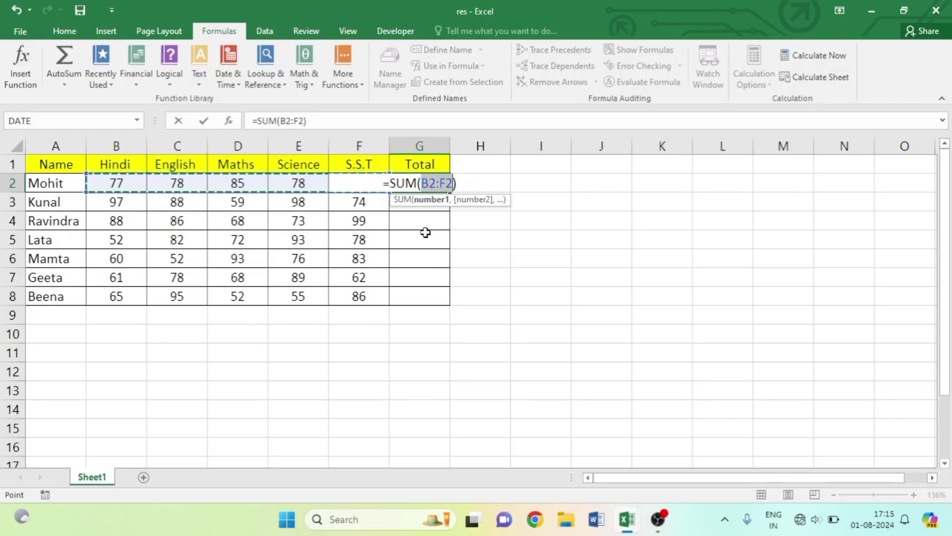
key("Return")
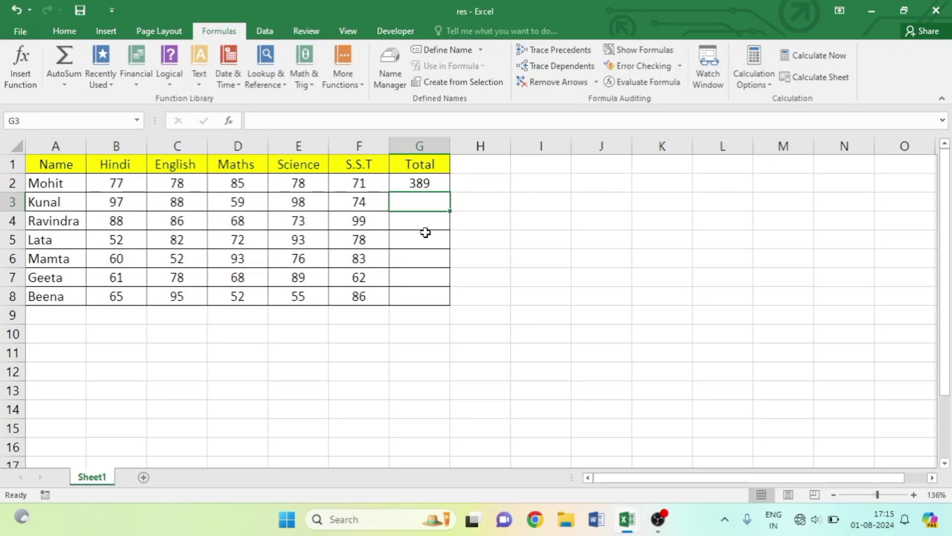
Fill the Total formula from G2 down to G8.
left_click(425, 186)
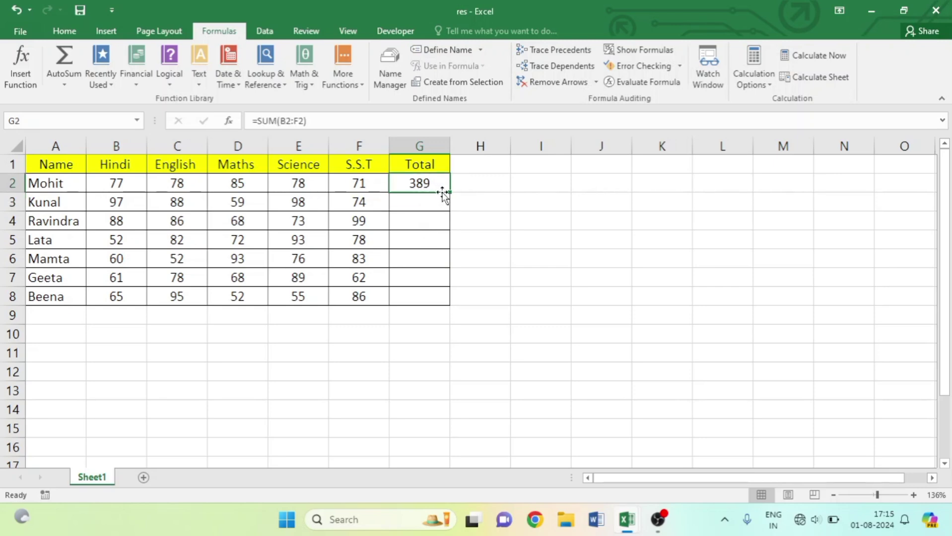
left_click_drag(448, 191, 449, 303)
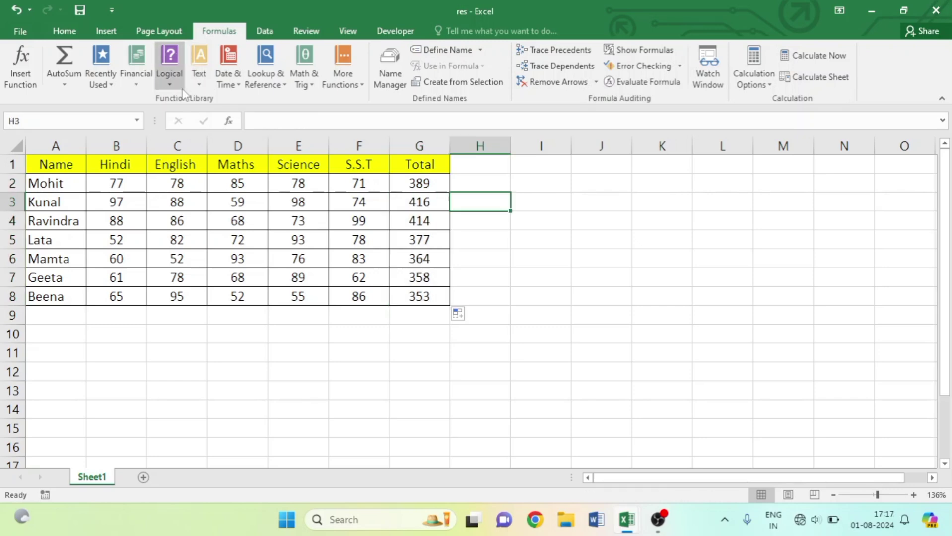
key("Down")
key("Right")
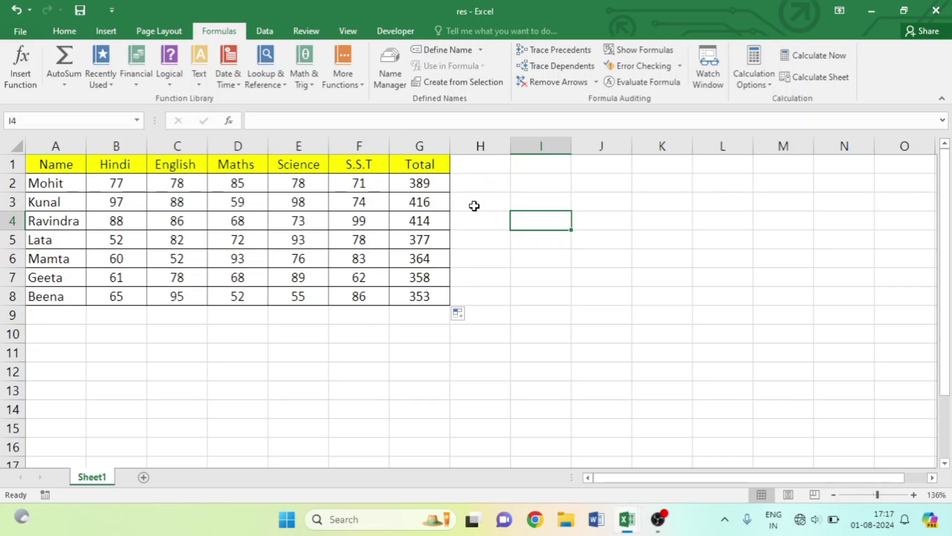
Switch to the f tab workbook and define the name Amount for the Amount column, H1:H12, with Workbook scope.
key("alt+Tab")
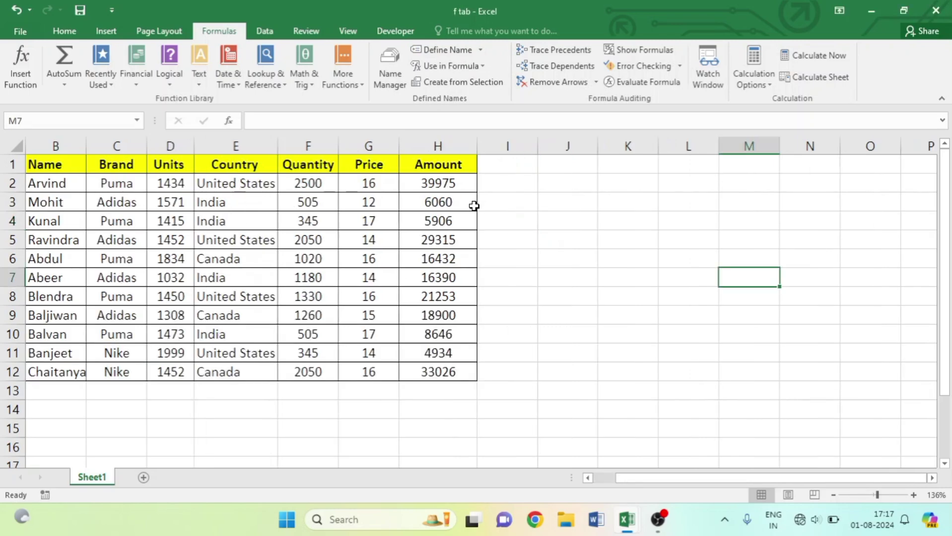
left_click(584, 290)
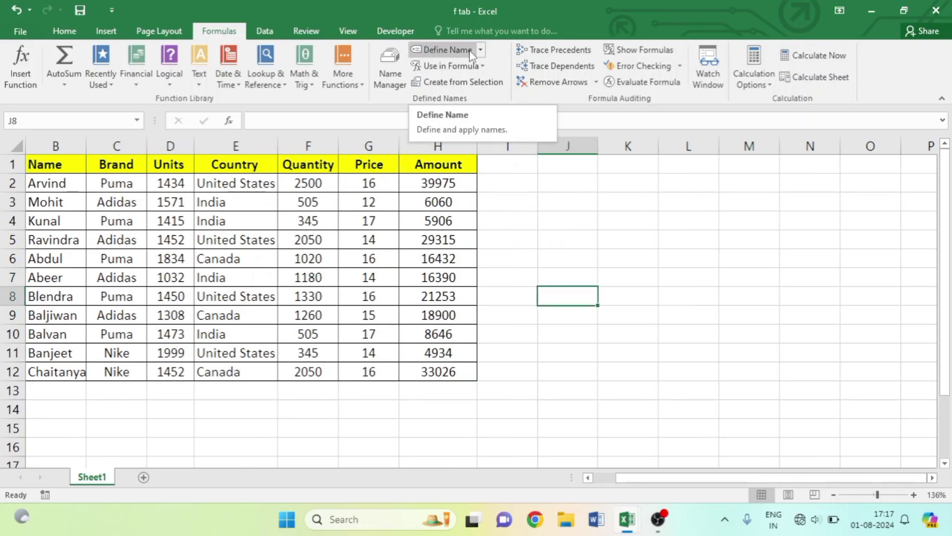
left_click(435, 167)
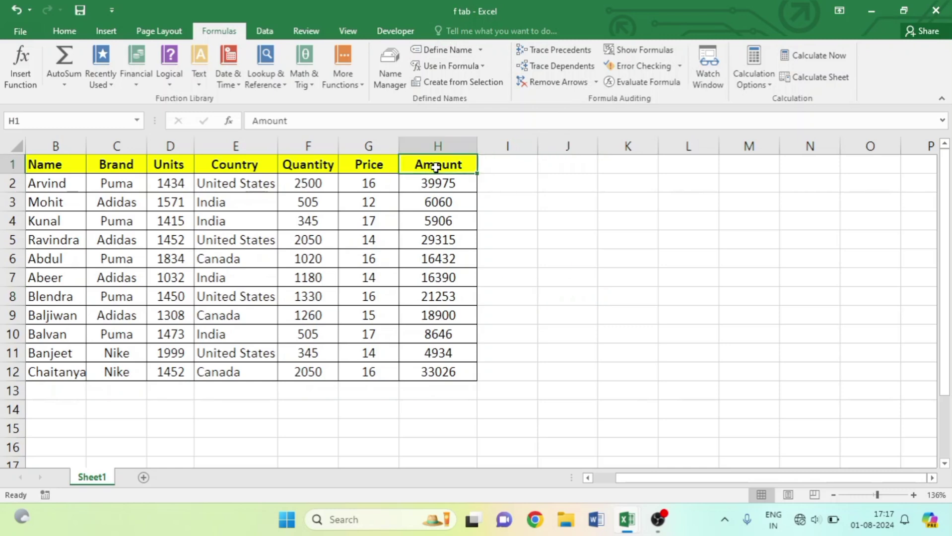
key("ctrl+shift+Down")
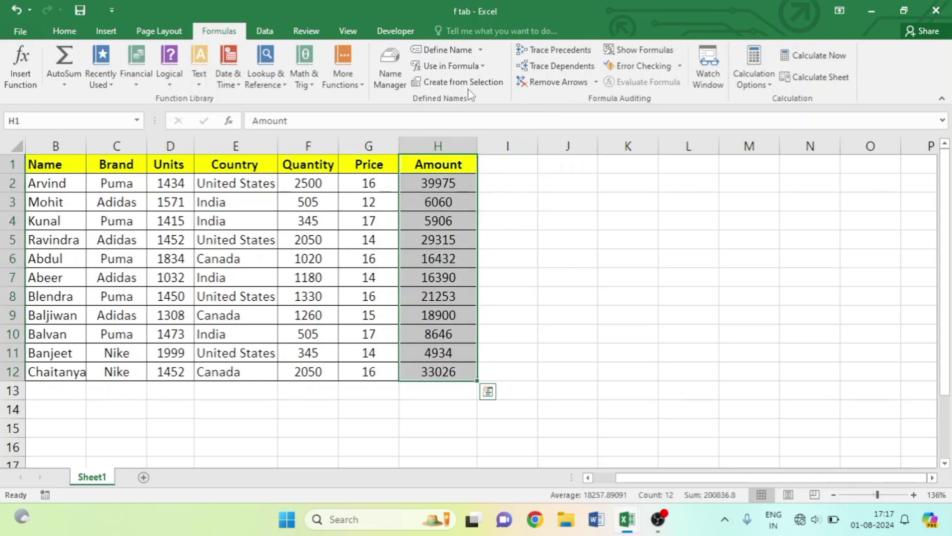
left_click(425, 50)
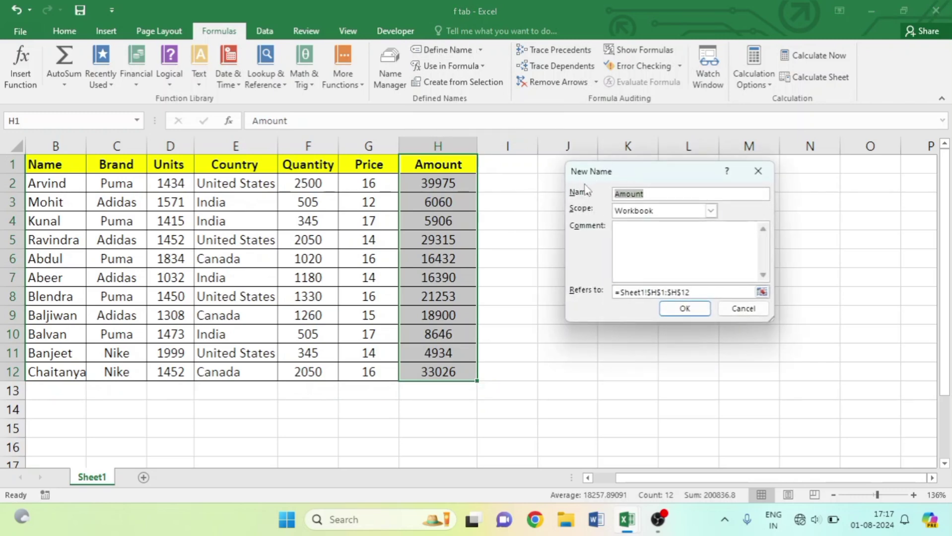
left_click(678, 306)
left_click(533, 275)
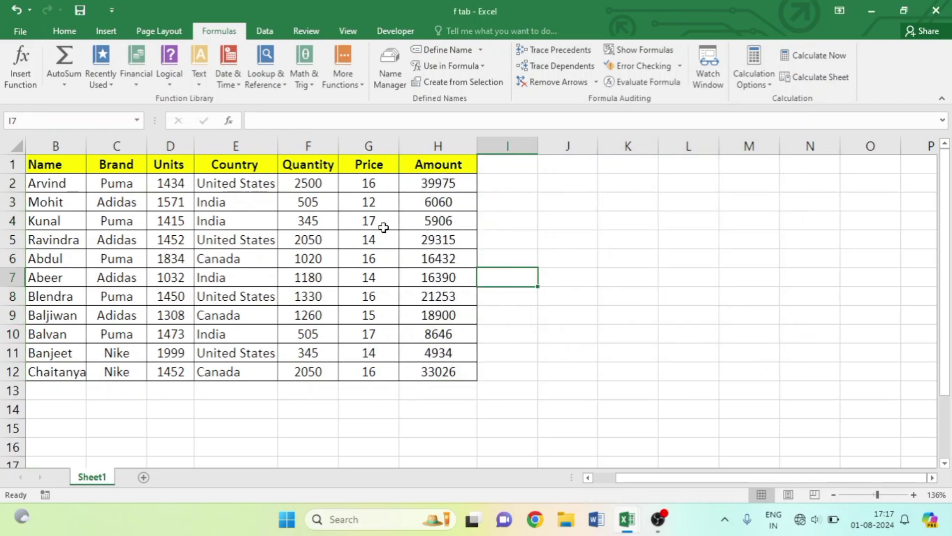
Define the name Price for the Price column, G1:G12, with Workbook scope.
left_click(368, 164)
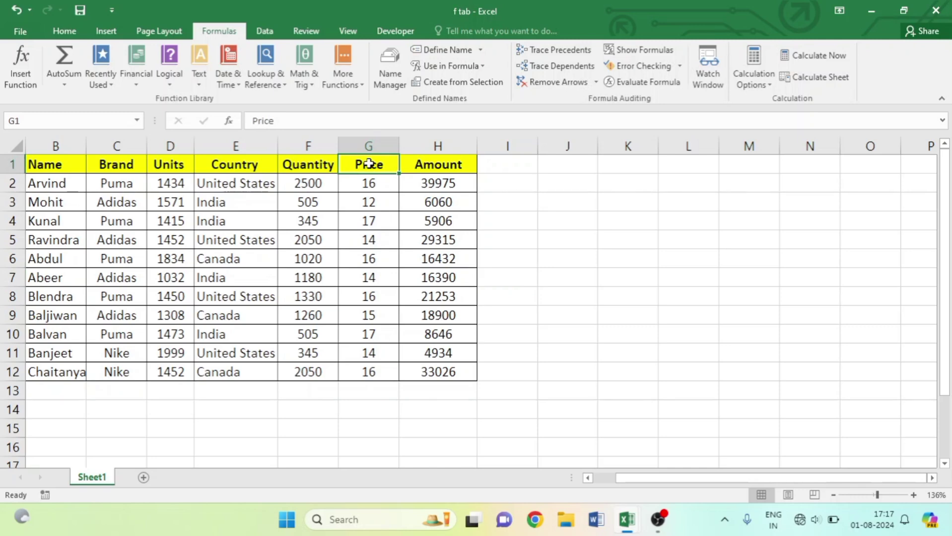
key("ctrl+shift+Down")
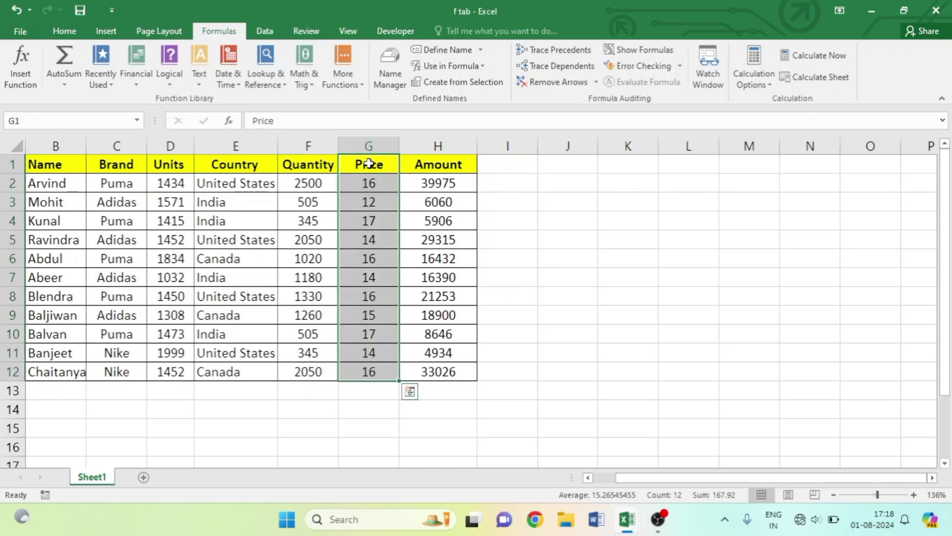
left_click(439, 52)
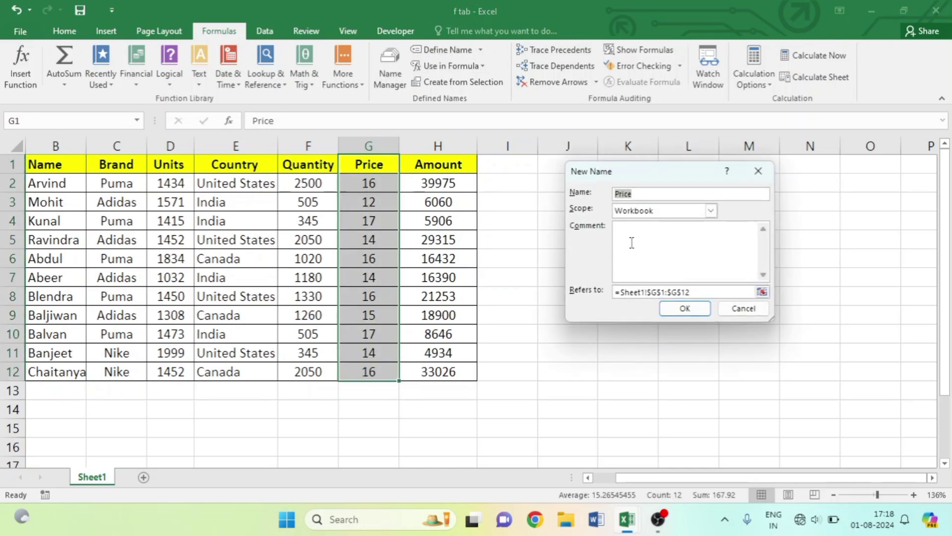
left_click(704, 311)
left_click(601, 256)
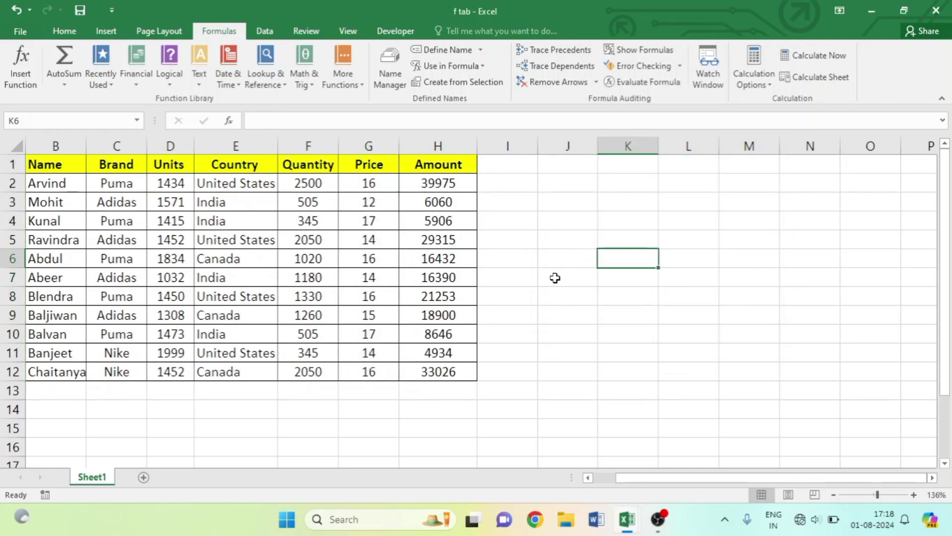
Try the defined name in a formula by entering =amount in J8, and discard the entry.
left_click(557, 291)
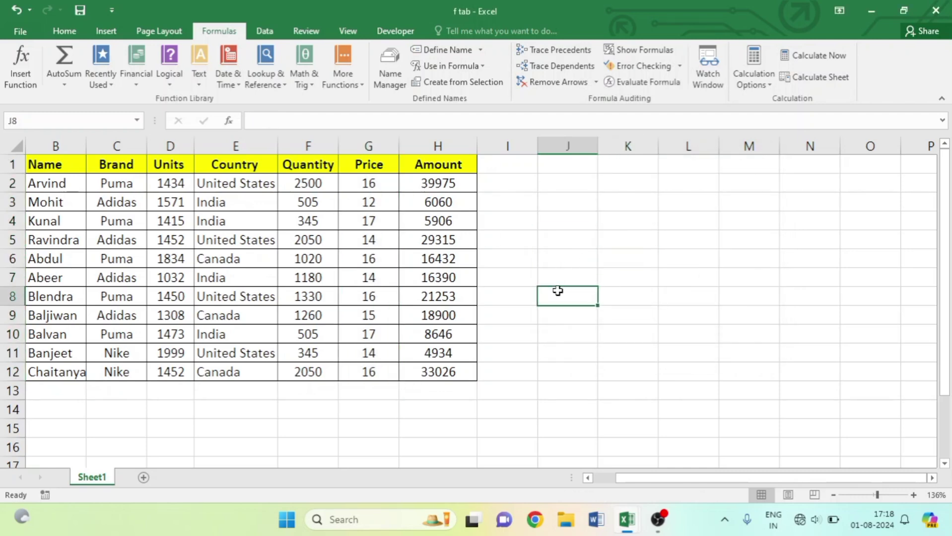
type("=amount")
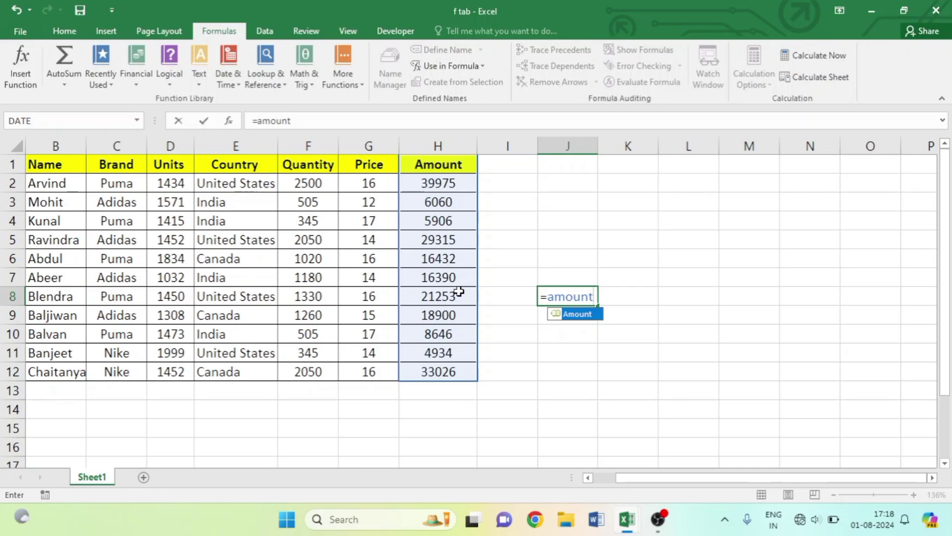
key("BackSpace")
key("BackSpace")
key("BackSpace")
key("BackSpace")
key("BackSpace")
key("BackSpace")
key("BackSpace")
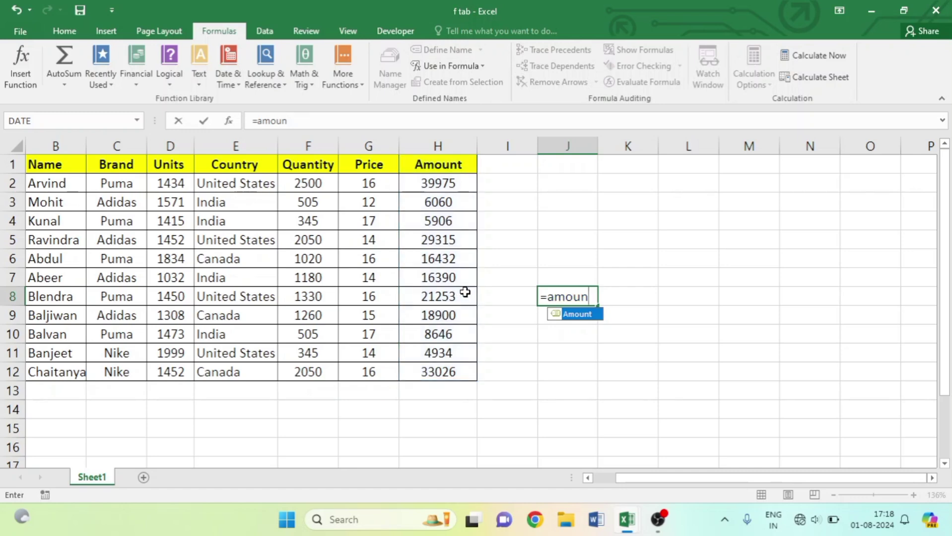
Try the formula =price in J7 to check the named Price range, and cancel the entry.
left_click(550, 275)
type("=")
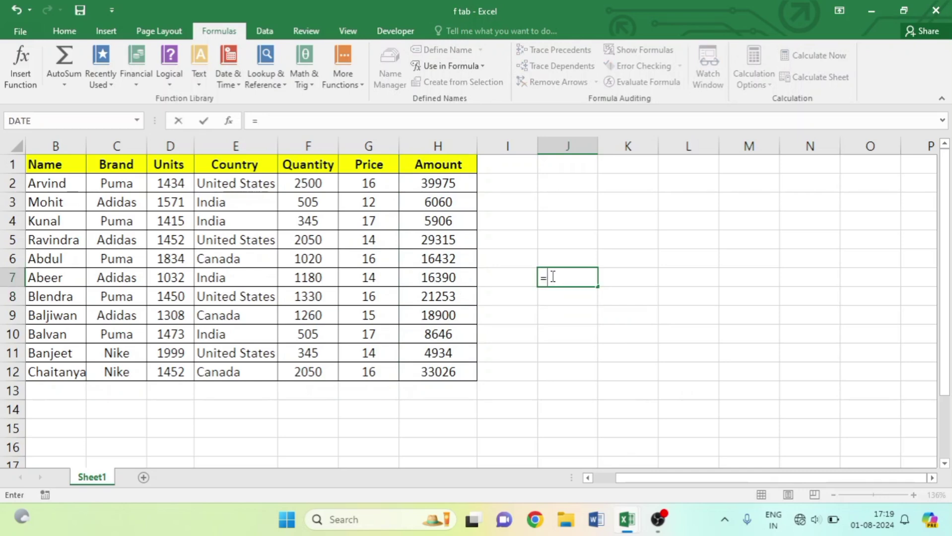
type("pric")
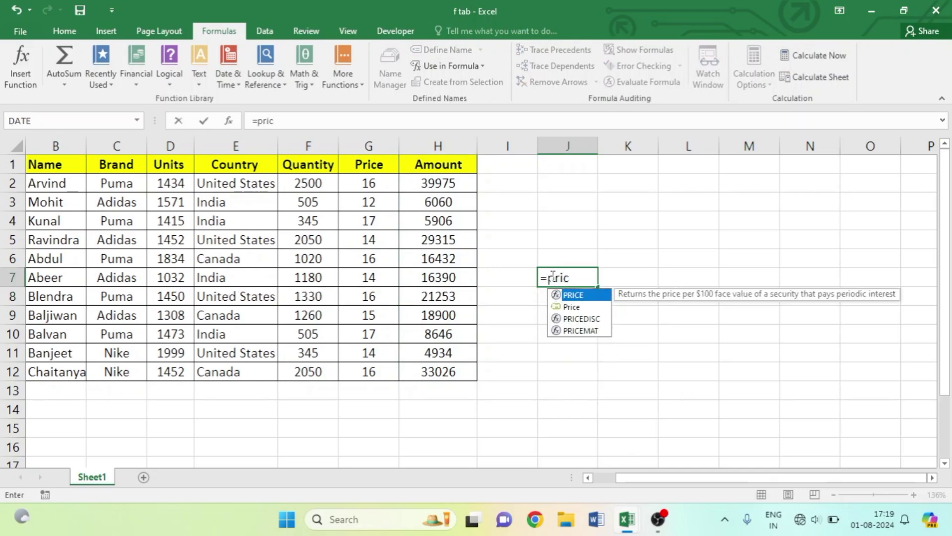
type("e")
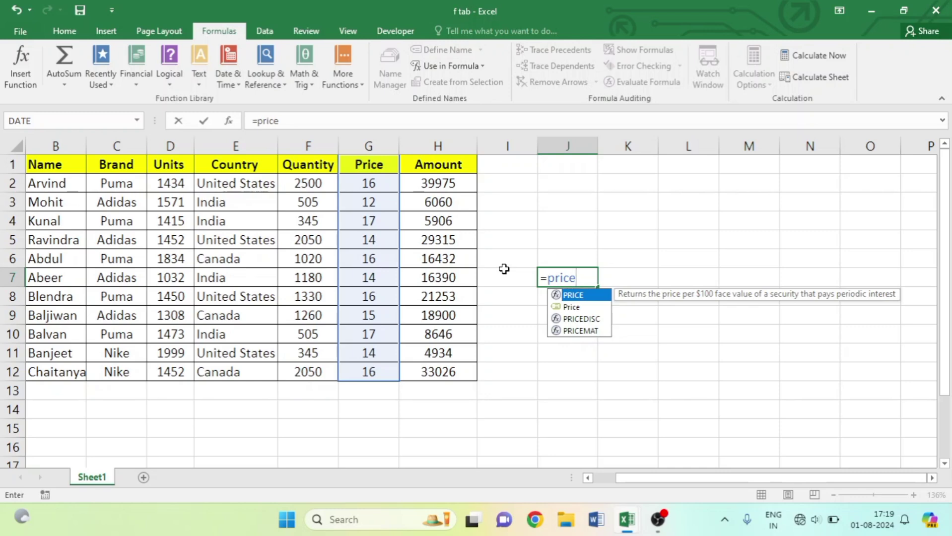
key("Escape")
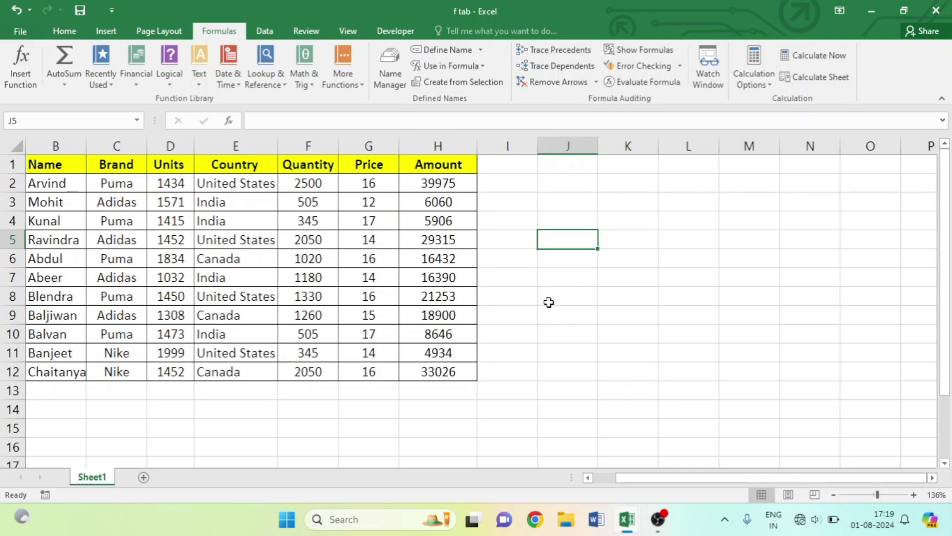
Delete the defined names Name and Price in the Name Manager and close it.
left_click(390, 74)
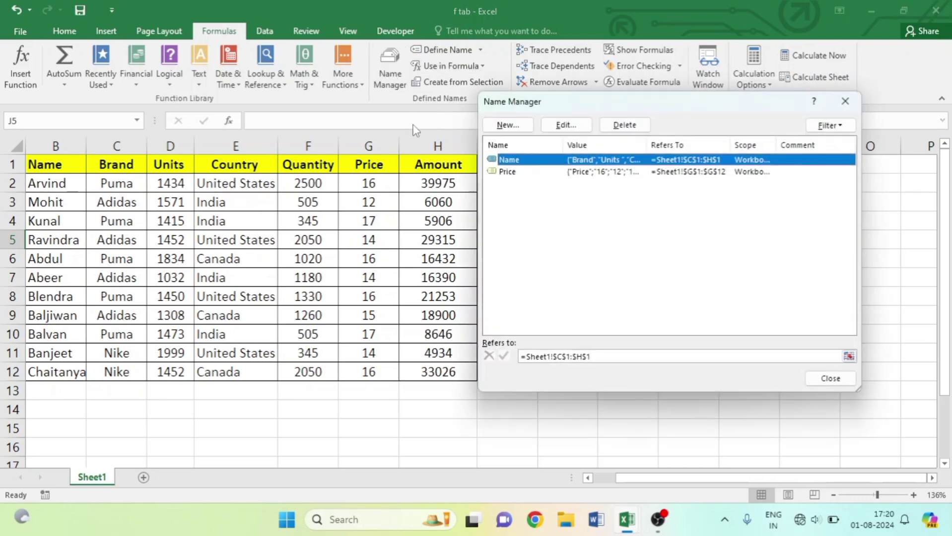
left_click(584, 173, "shift")
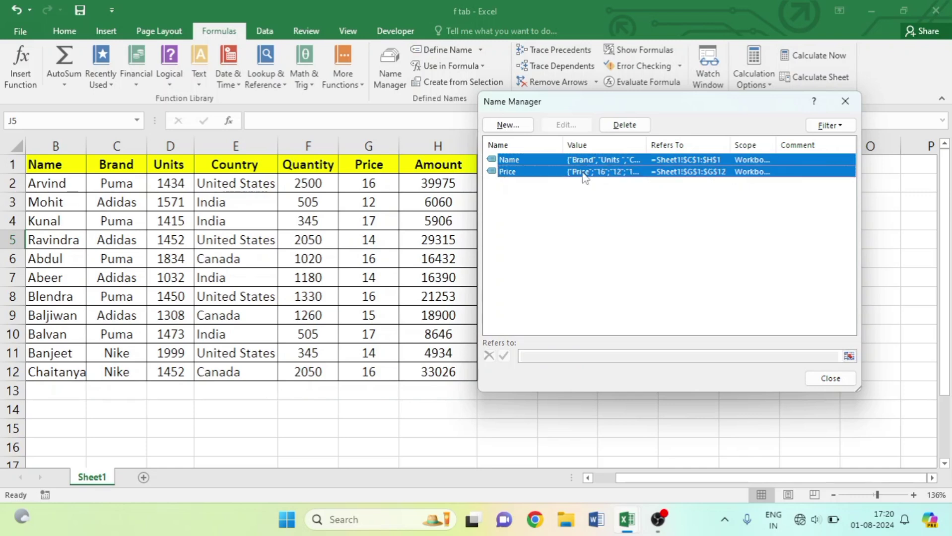
left_click(636, 125)
left_click(457, 297)
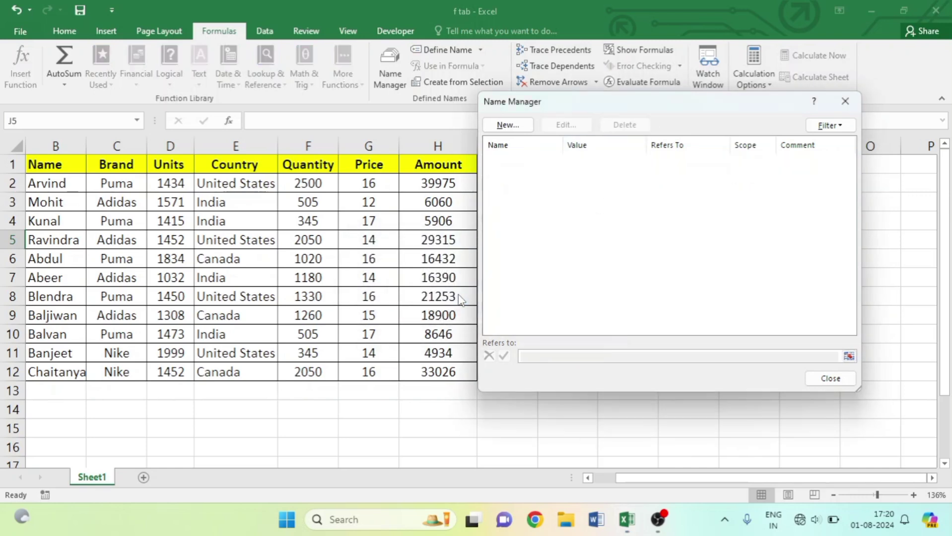
left_click(844, 103)
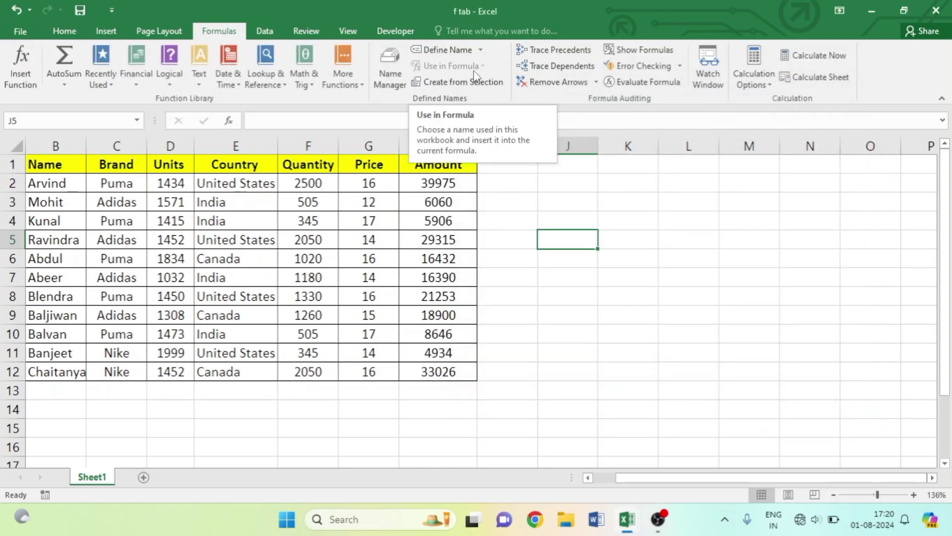
Define the name Amount for the range H1:H12 with Workbook scope.
left_click(419, 166)
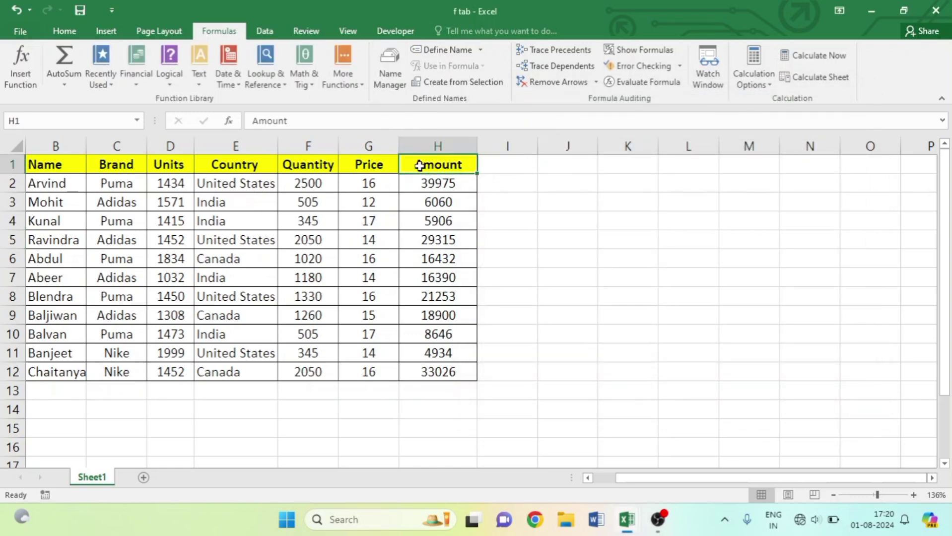
left_click(627, 259)
left_click(424, 166)
key("ctrl+shift+Down")
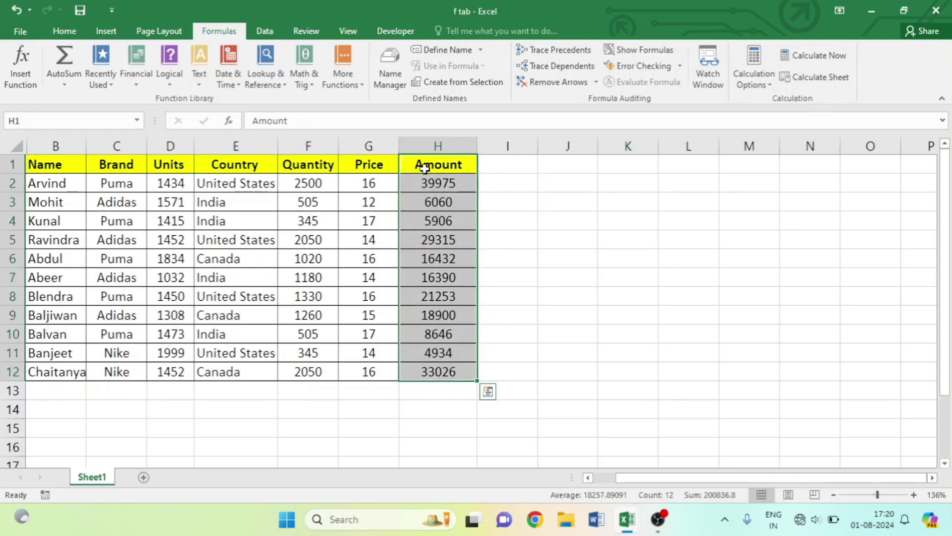
left_click(439, 50)
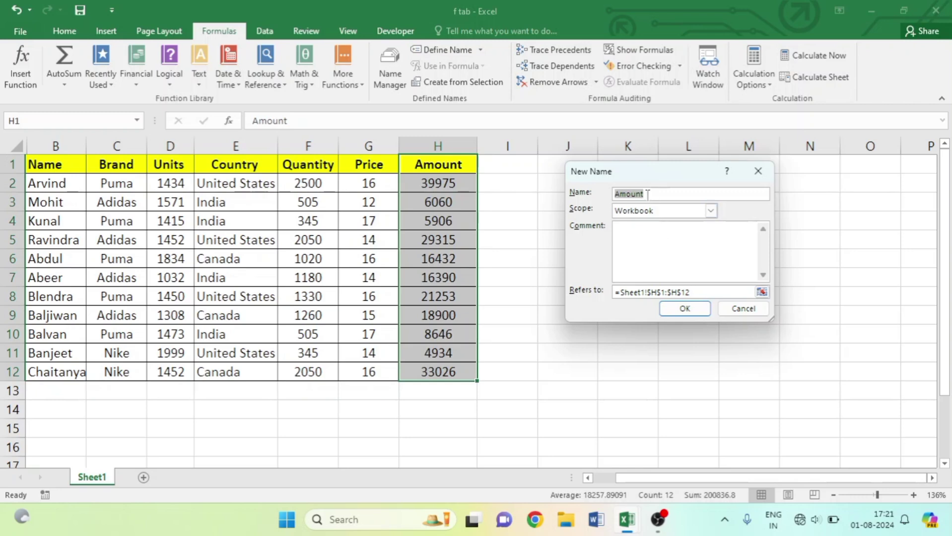
left_click(685, 308)
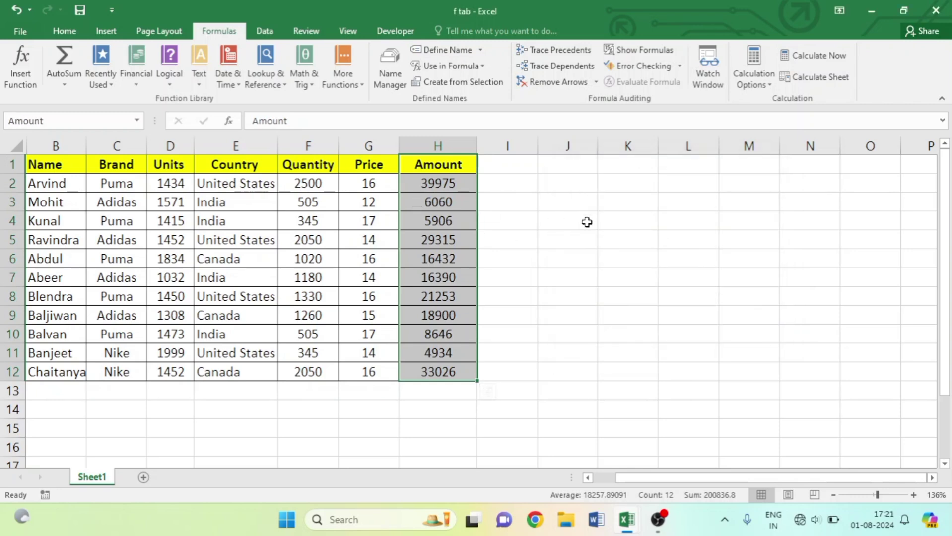
left_click(603, 221)
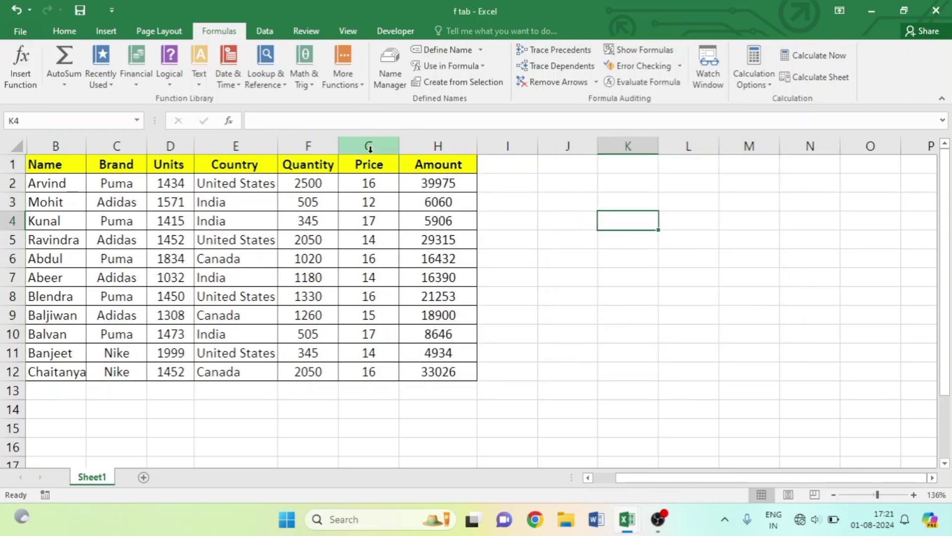
Define the name Quantity for the Quantity column, F1:F12, with Workbook scope.
left_click(306, 165)
key("ctrl+shift+Down")
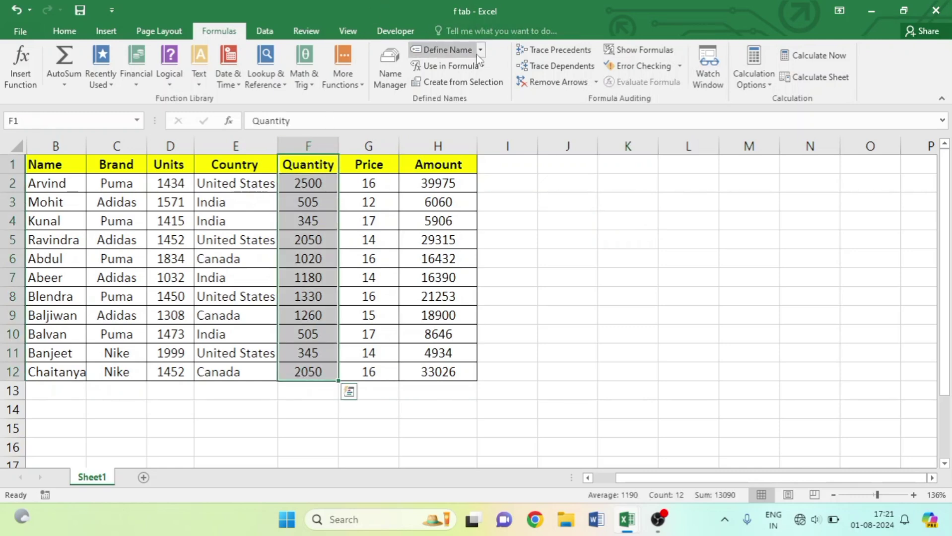
left_click(445, 50)
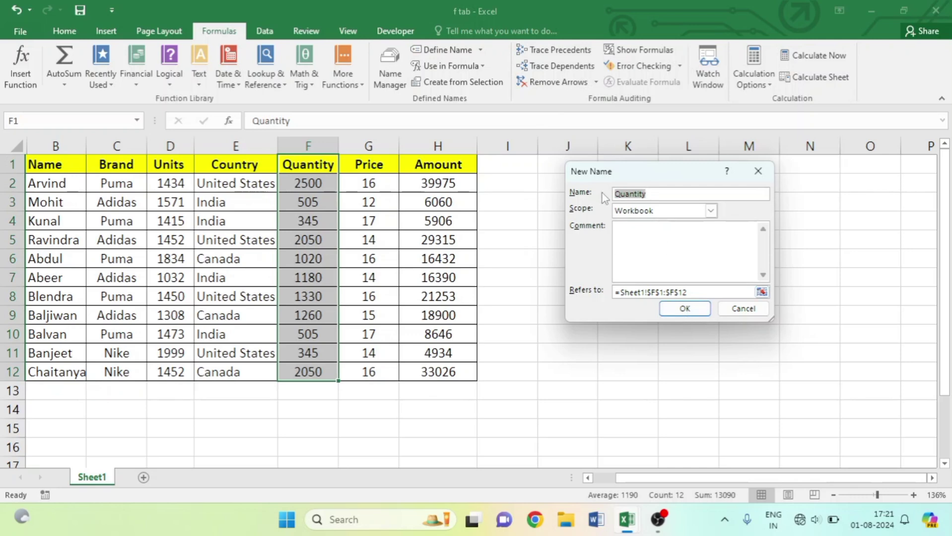
left_click(684, 308)
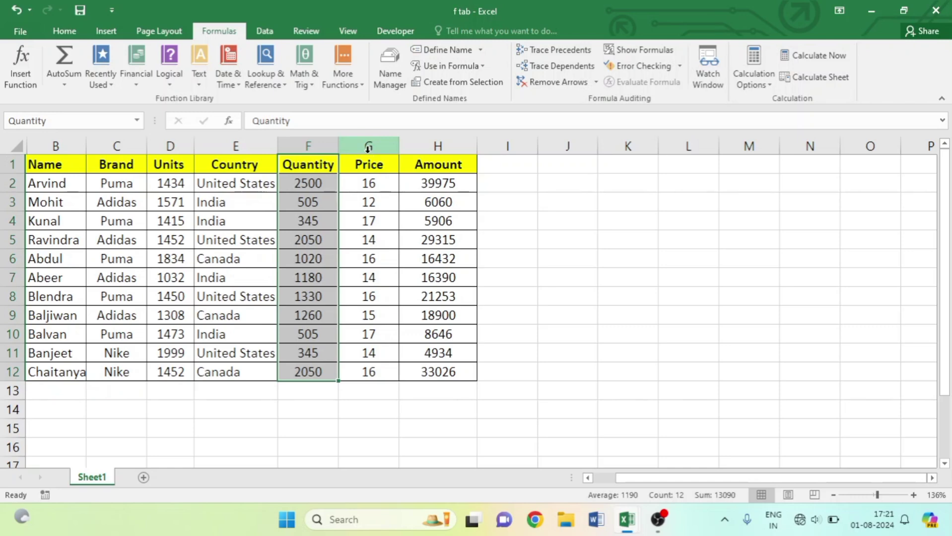
Define the name Price for the range G1:G12 with Workbook scope.
left_click(367, 165)
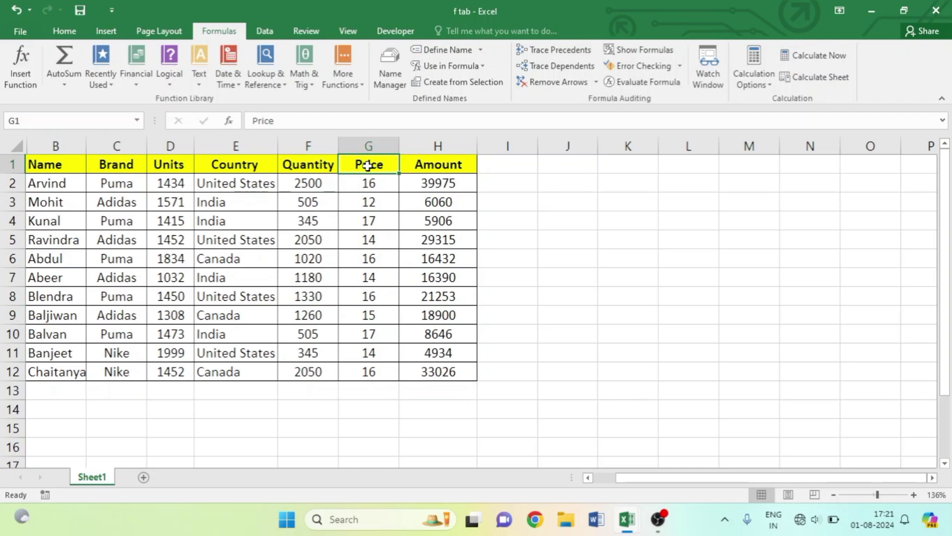
key("ctrl+shift+Down")
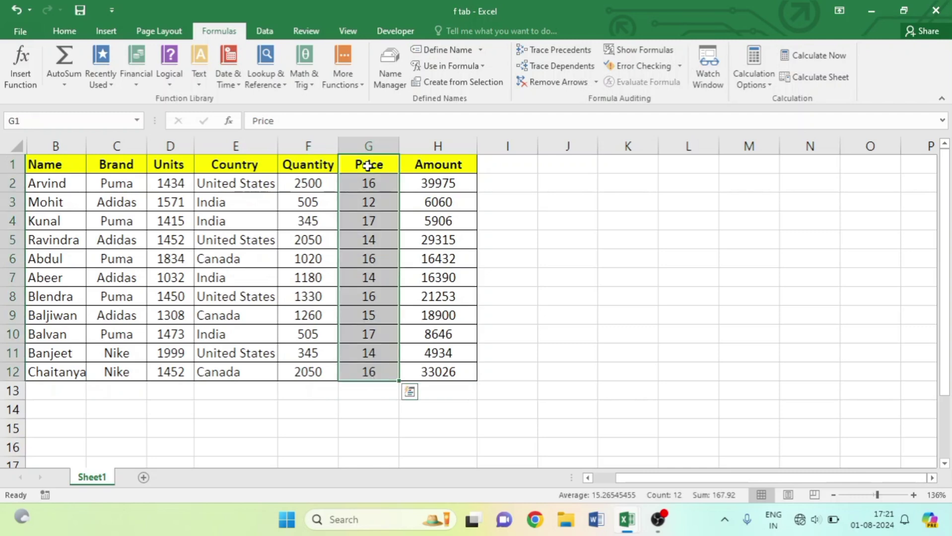
left_click(442, 49)
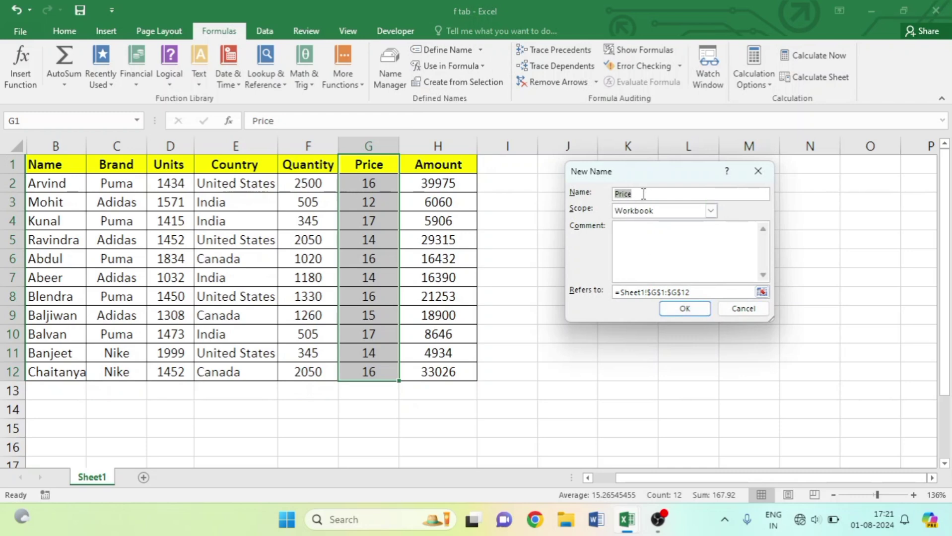
left_click(686, 309)
left_click(510, 273)
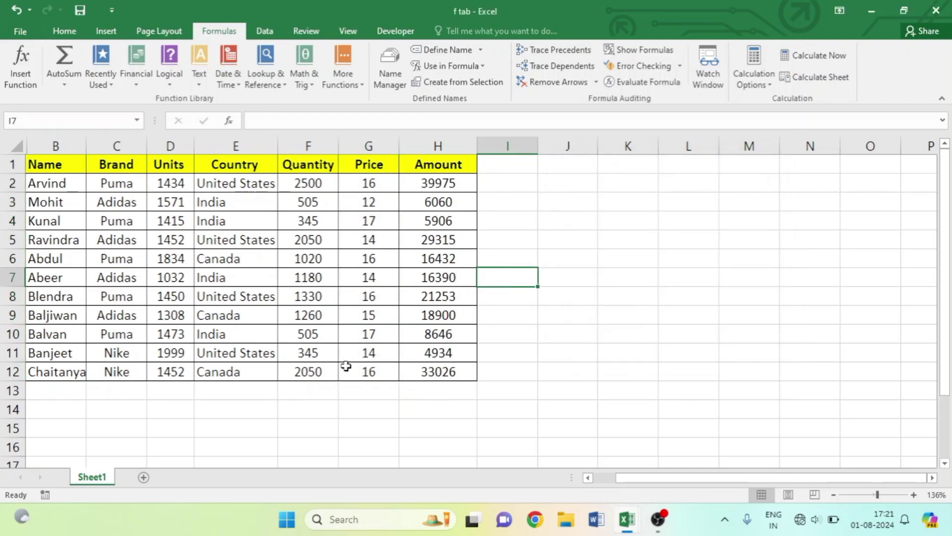
Try inserting the defined name Amount as a formula in H13, and clear the entry.
left_click(426, 390)
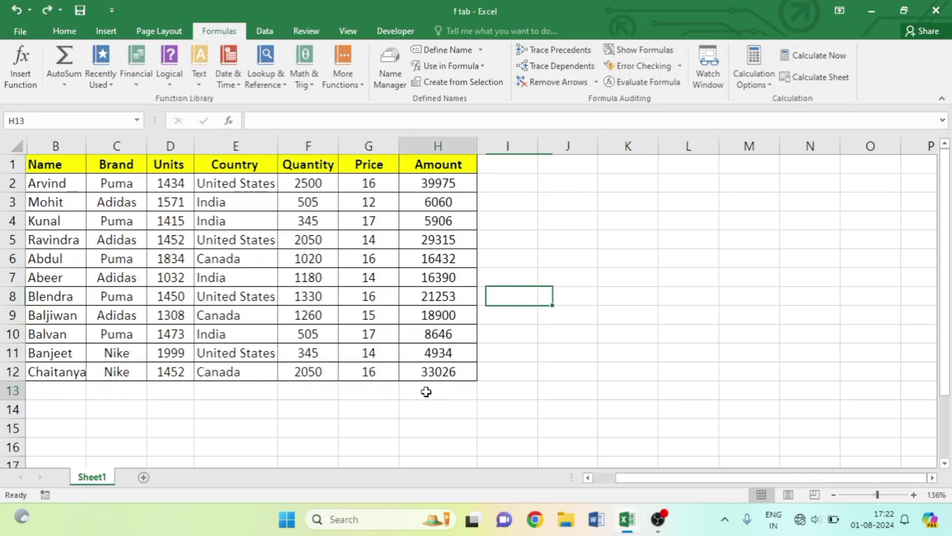
key("ctrl+z")
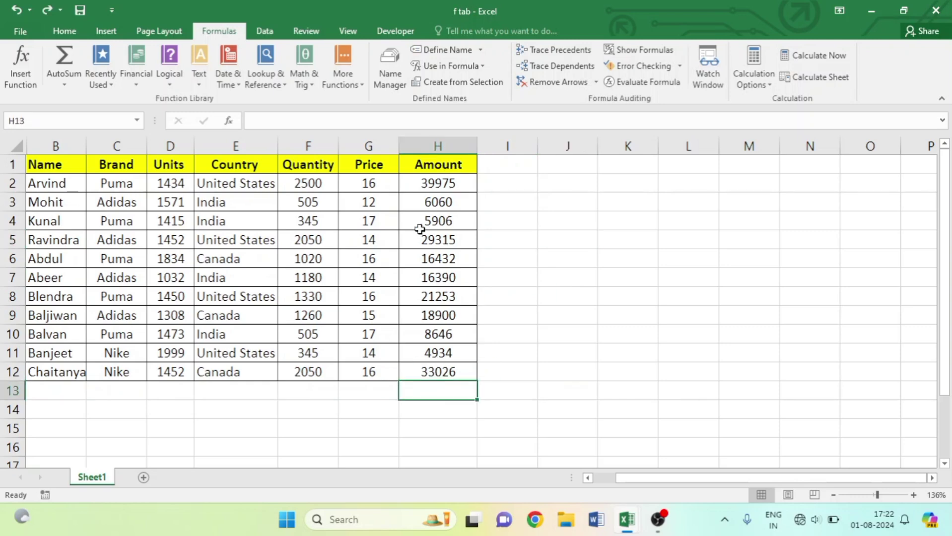
left_click(433, 66)
left_click(451, 88)
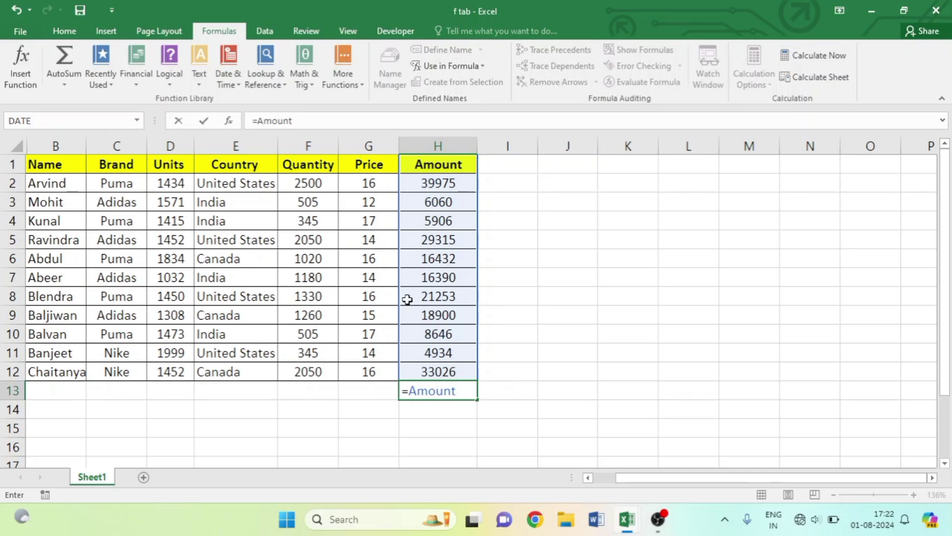
key("BackSpace")
key("BackSpace")
key("BackSpace")
key("BackSpace")
key("BackSpace")
key("BackSpace")
key("BackSpace")
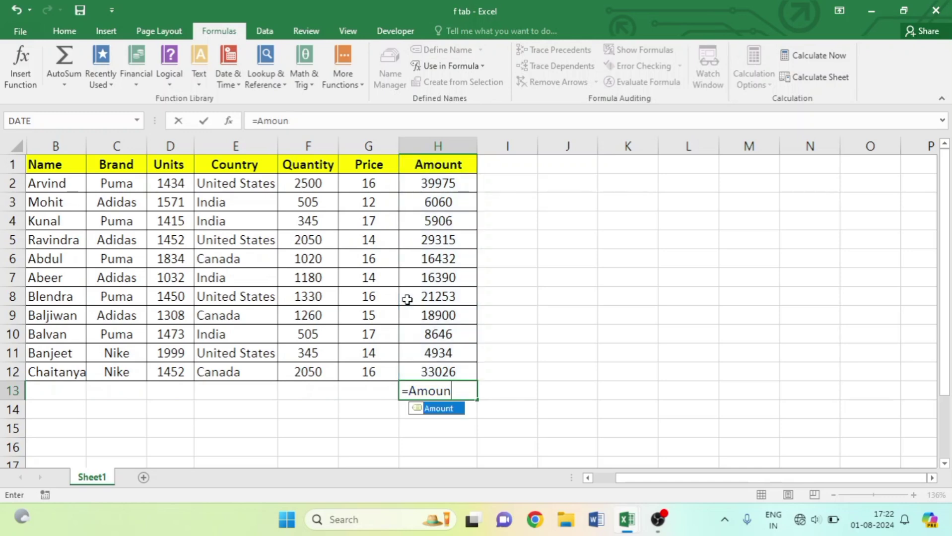
Total the Amount column in H13 with a SUM formula that uses the defined name Amount.
type("=")
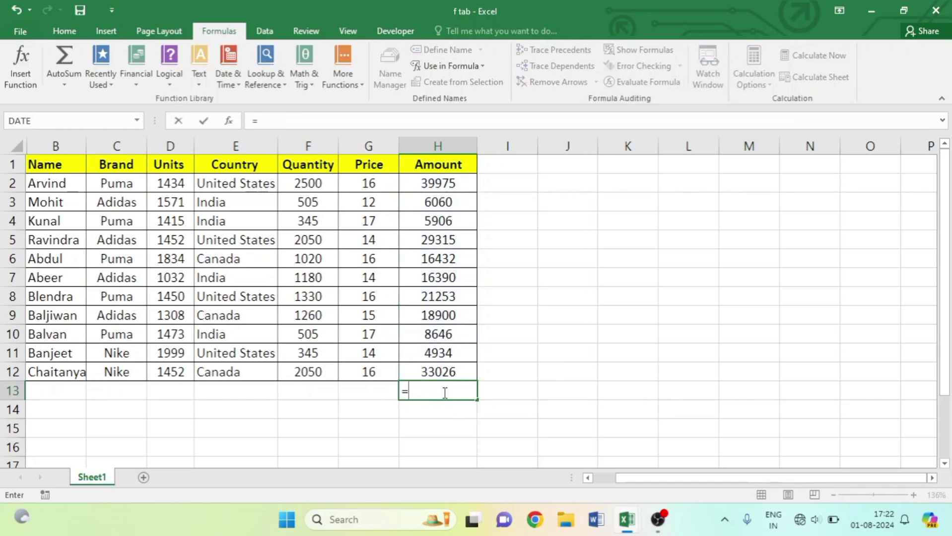
type("sum")
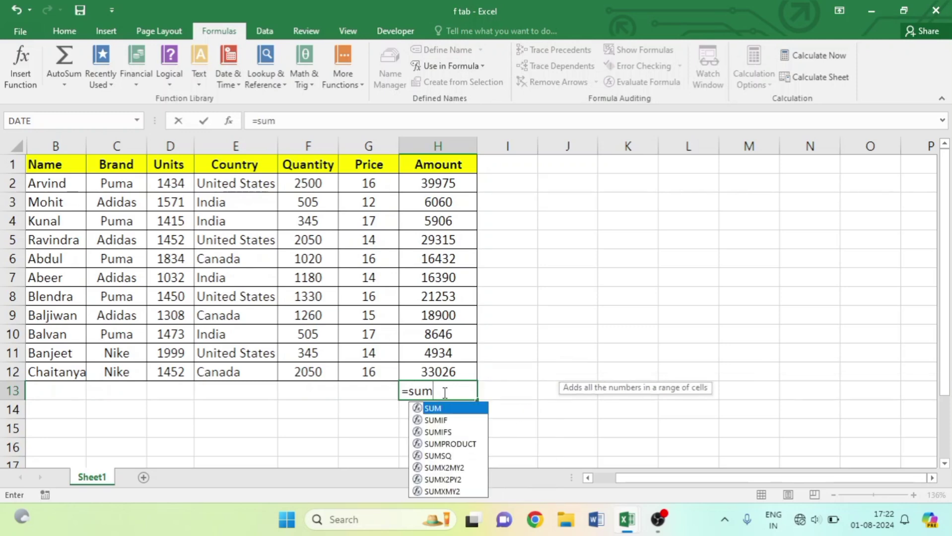
key("Tab")
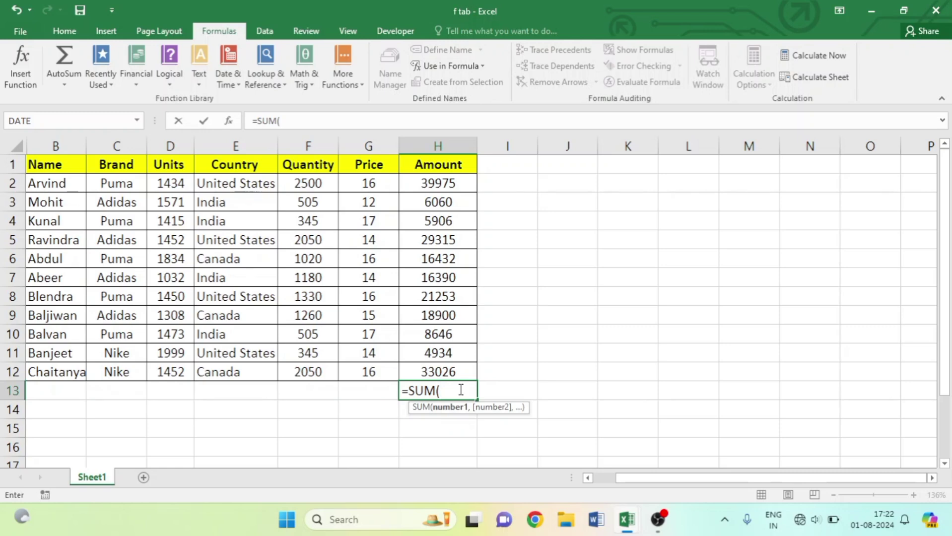
type("amo")
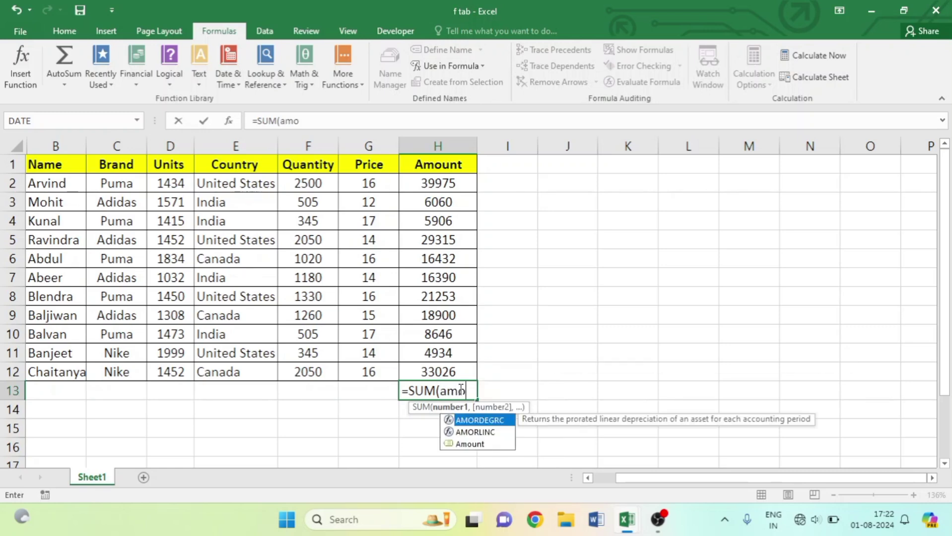
type("unt")
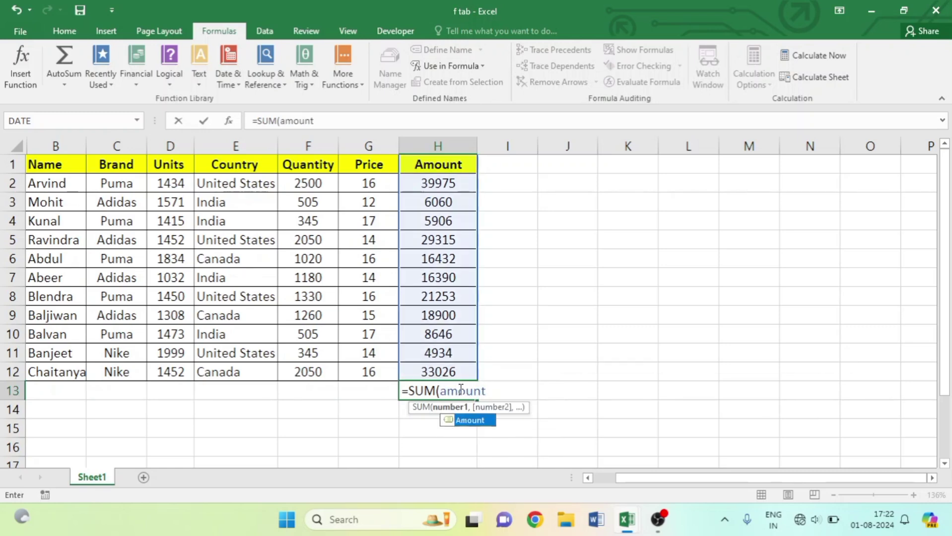
key("Return")
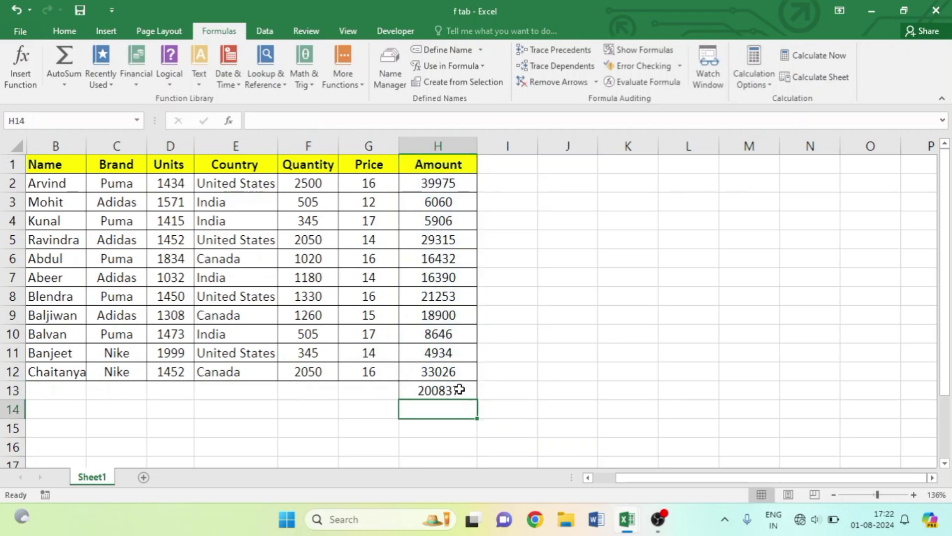
left_click(541, 390)
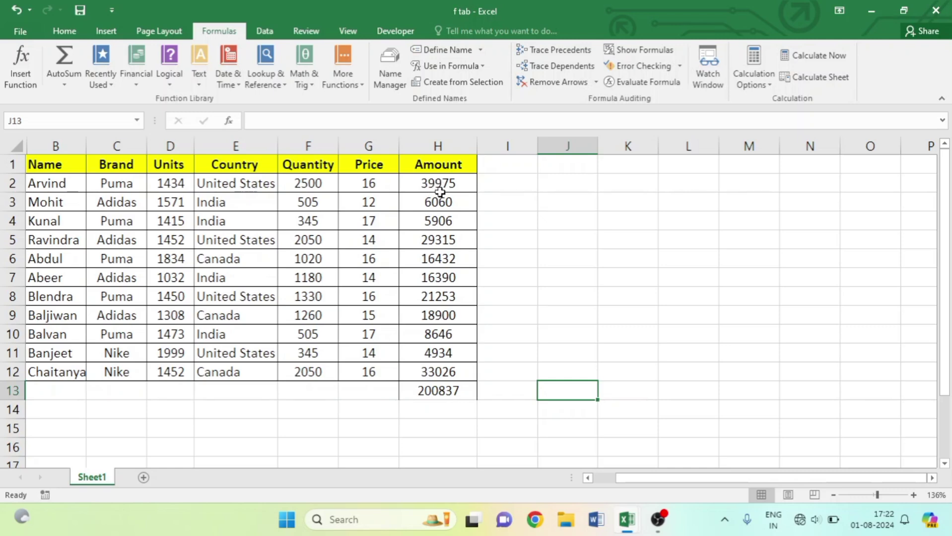
Total the Price column in G13 with the formula =SUM(G2:G12).
left_click(375, 393)
type("=")
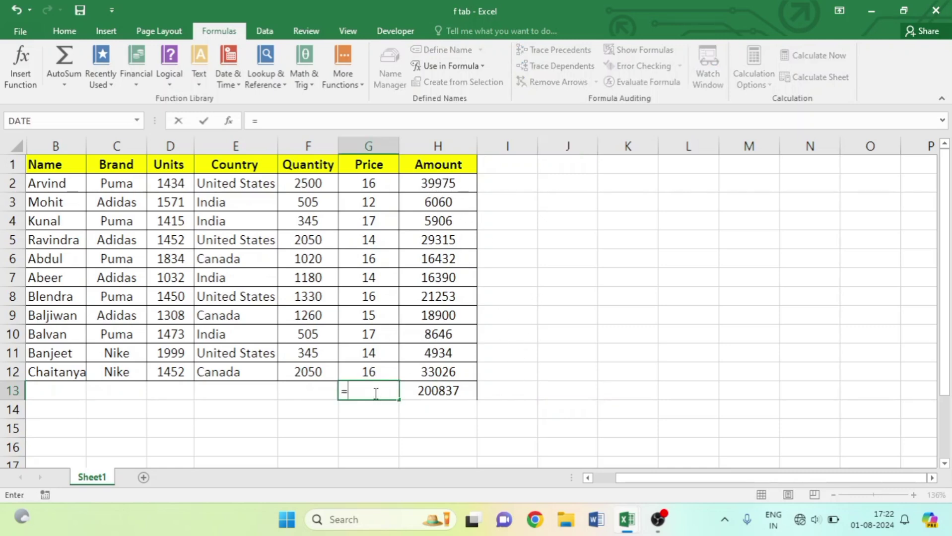
type("sum")
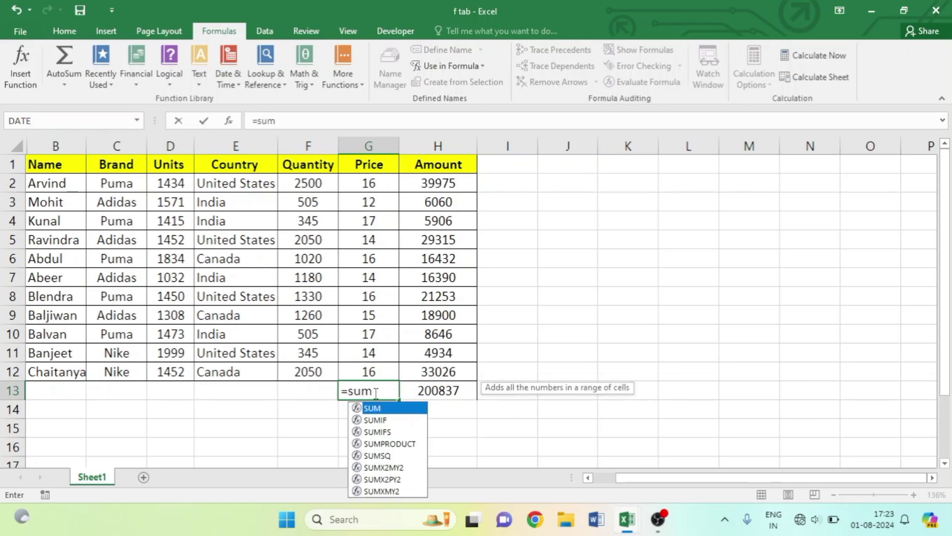
key("Tab")
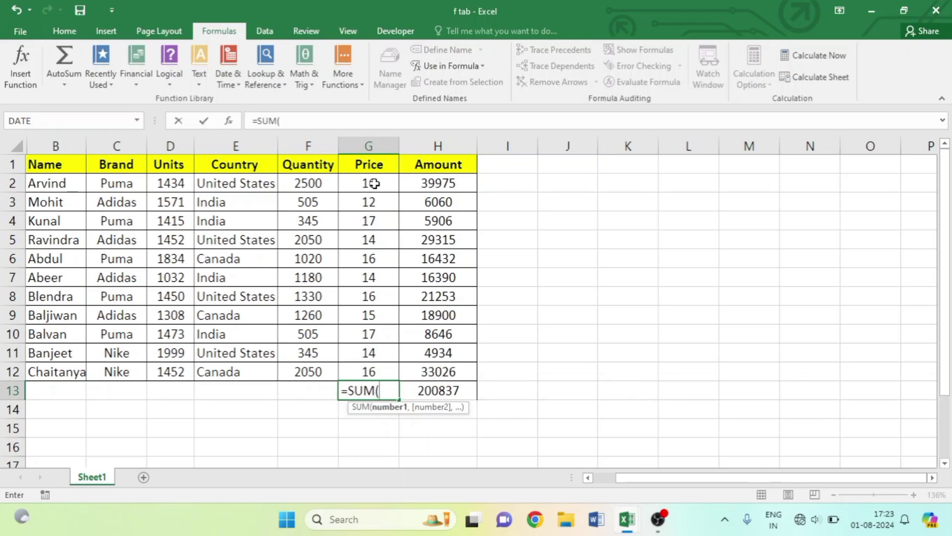
left_click_drag(374, 185, 369, 367)
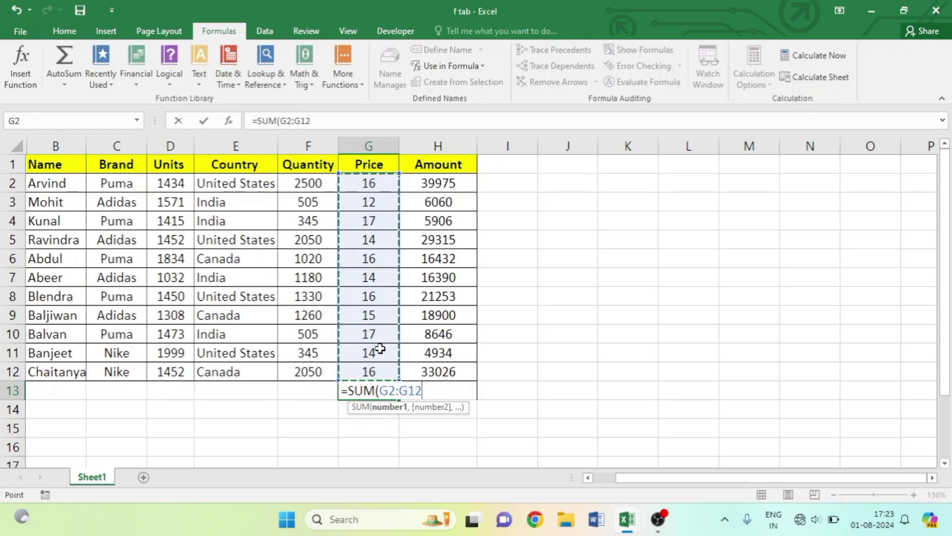
type(")")
key("Return")
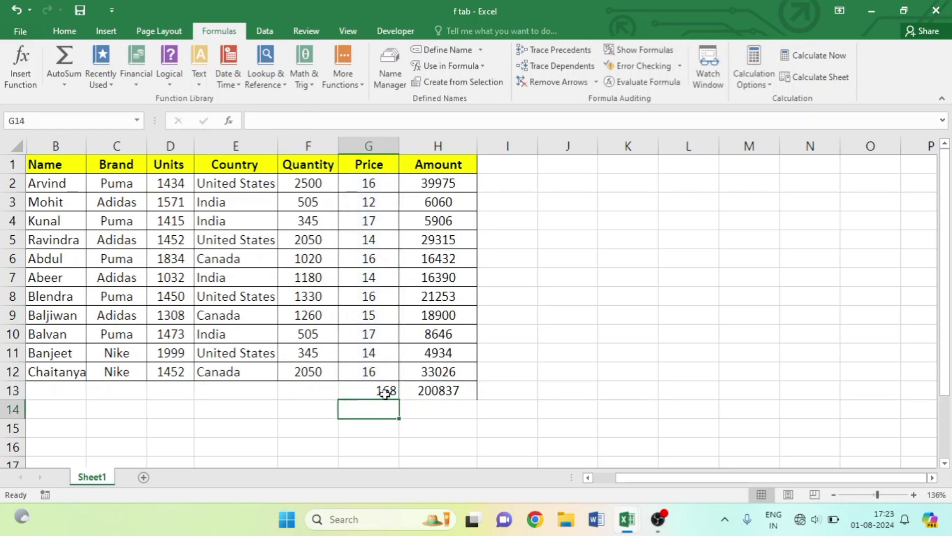
Total the Quantity column in F13 with a SUM formula that uses the defined name Quantity.
left_click(323, 393)
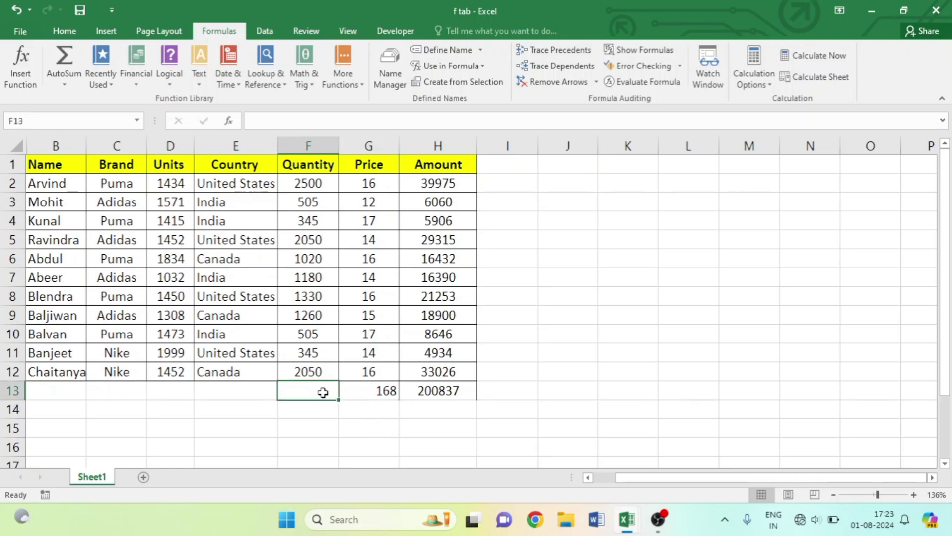
type("=sum")
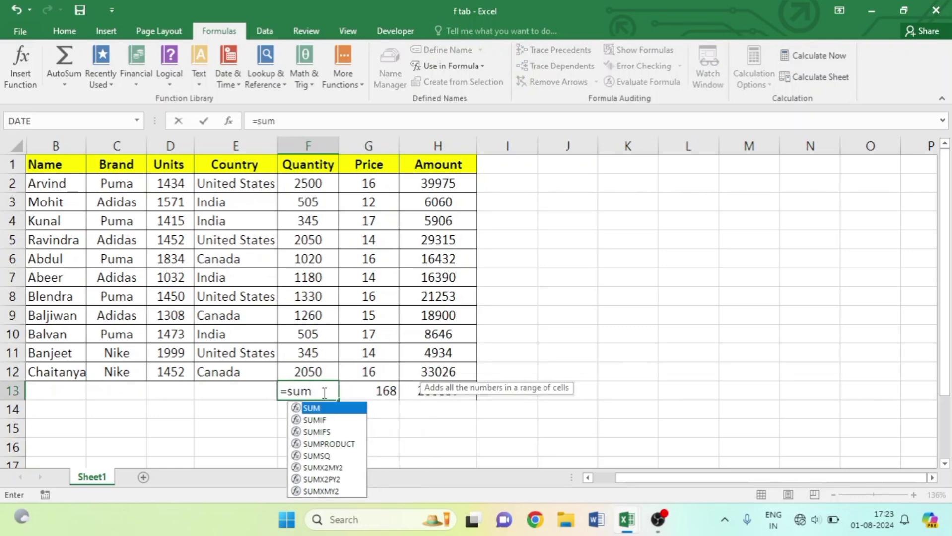
key("Tab")
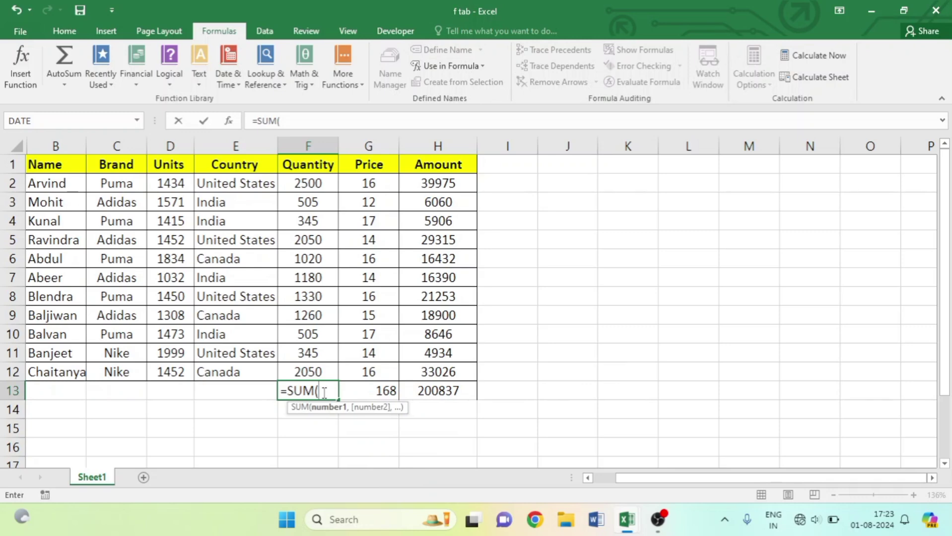
type("qu")
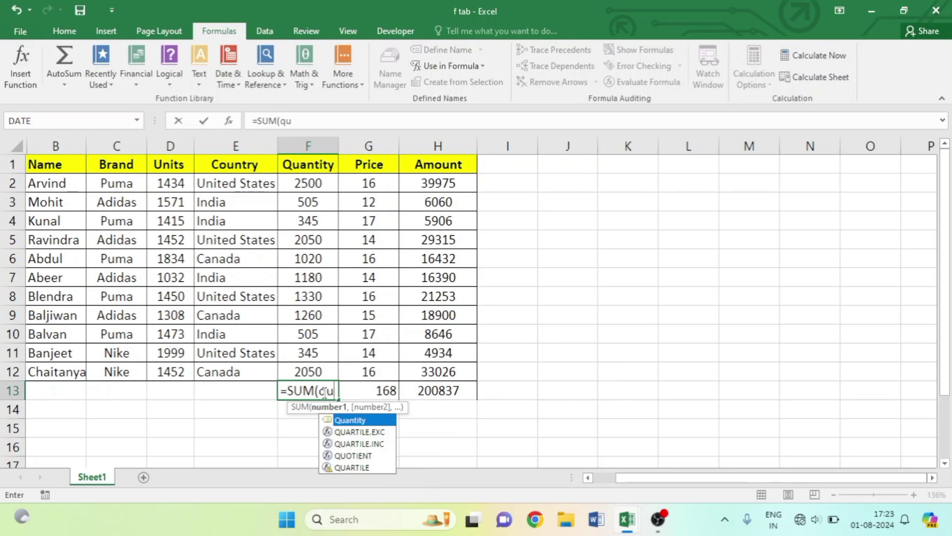
key("Tab")
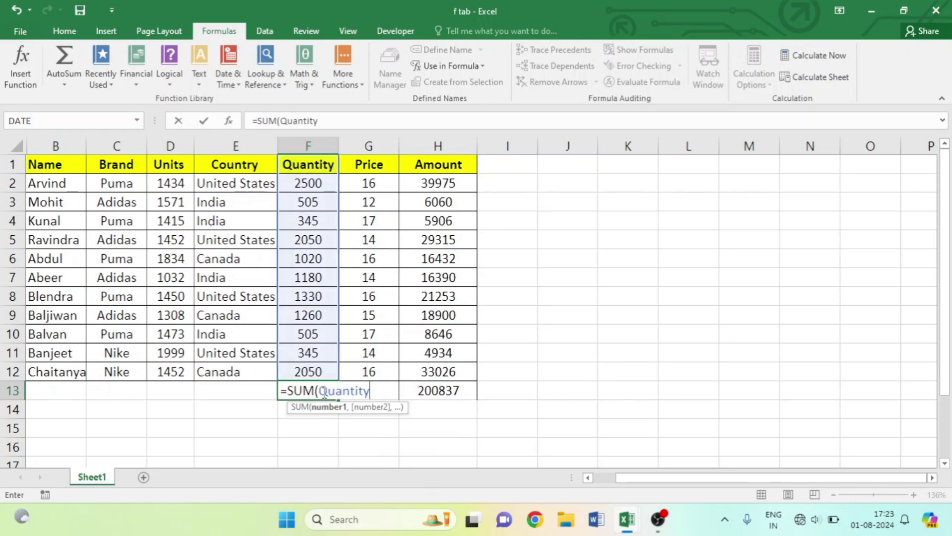
key("Return")
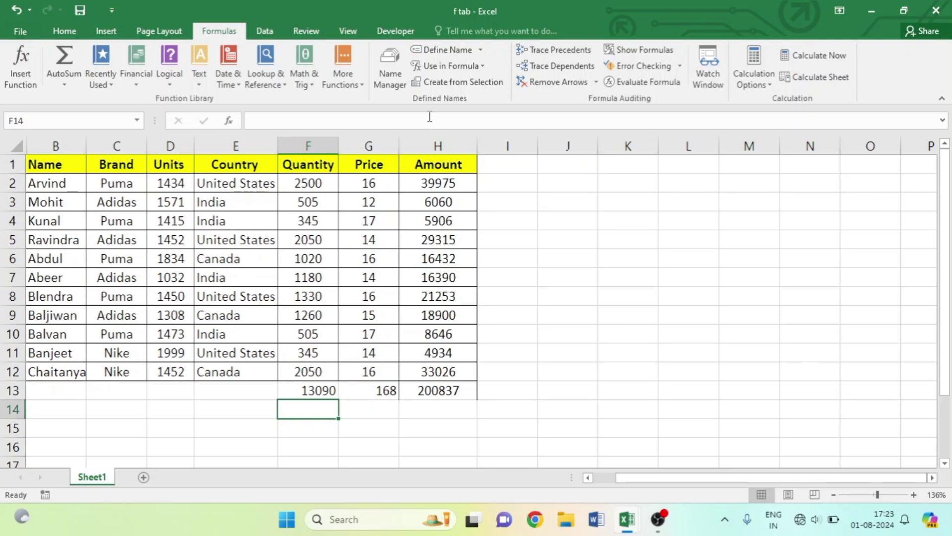
Look at the options for creating names from a selection, and close the dialog without creating any.
left_click(504, 345)
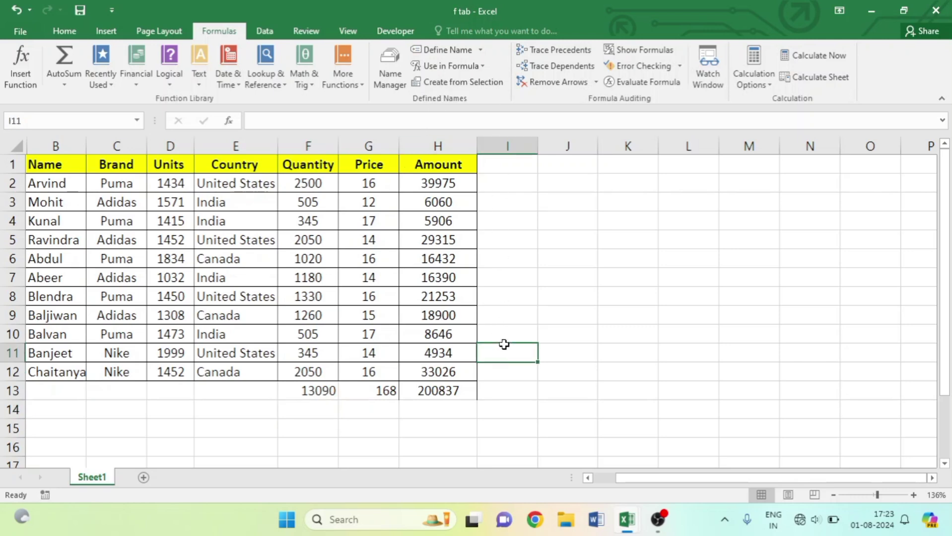
left_click(491, 87)
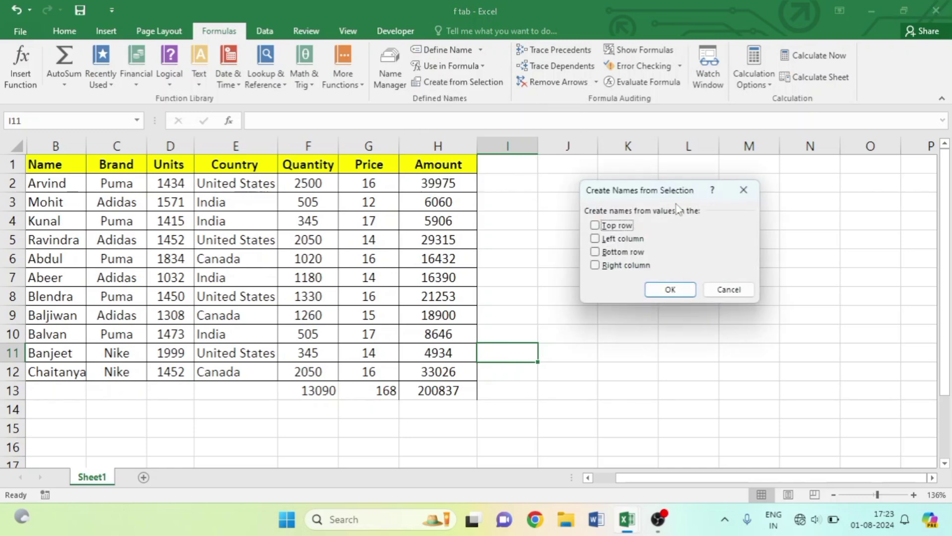
left_click(743, 190)
Clear the column totals in F13:H13.
left_click_drag(316, 390, 442, 394)
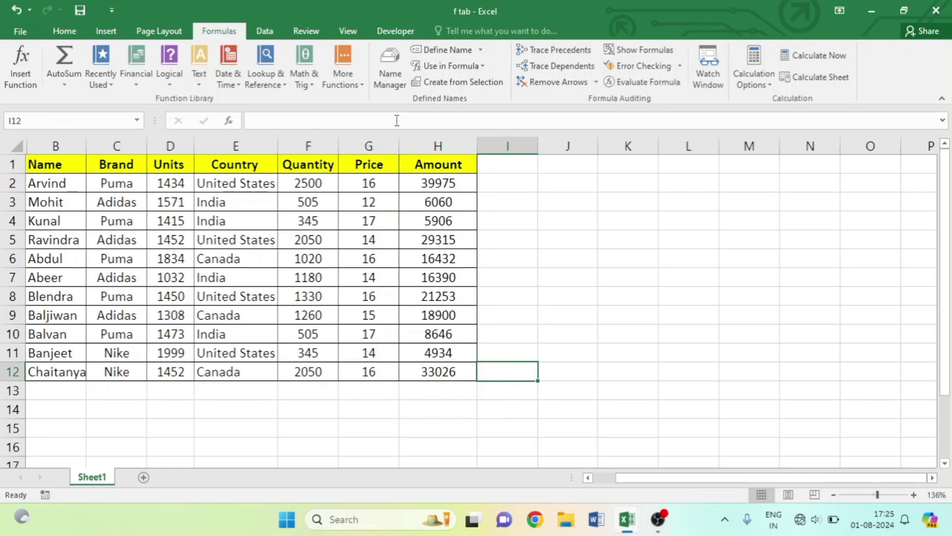
Delete the defined names Amount, Price and Quantity together in the Name Manager, and close it.
left_click(379, 85)
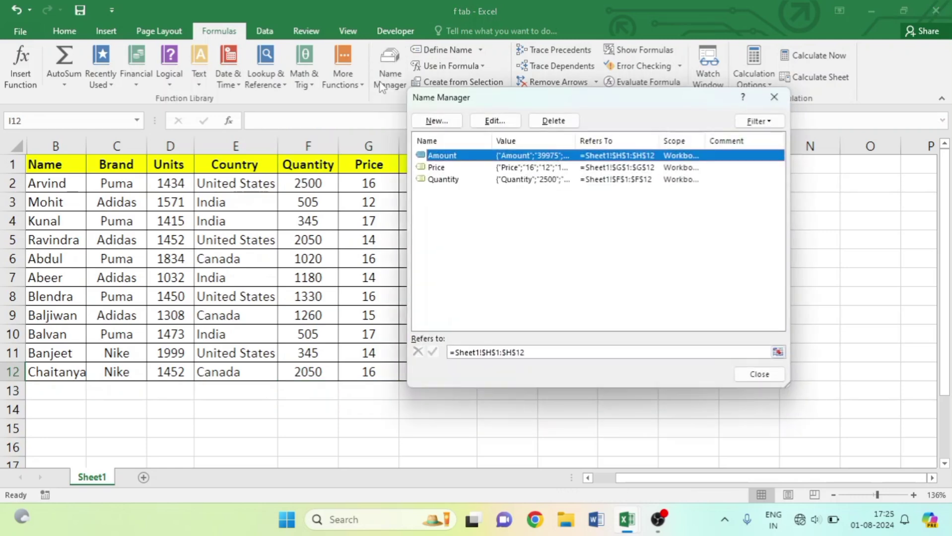
left_click(521, 183)
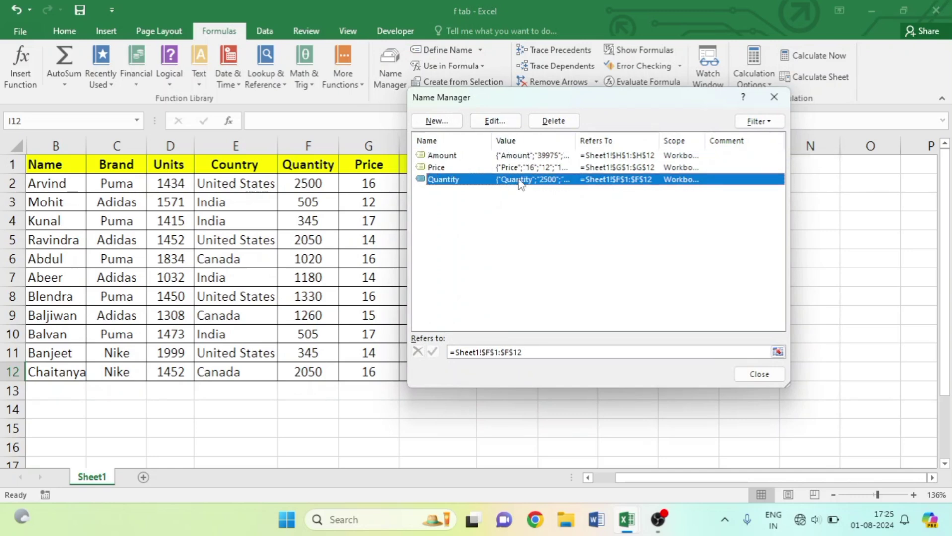
left_click(507, 155, "shift")
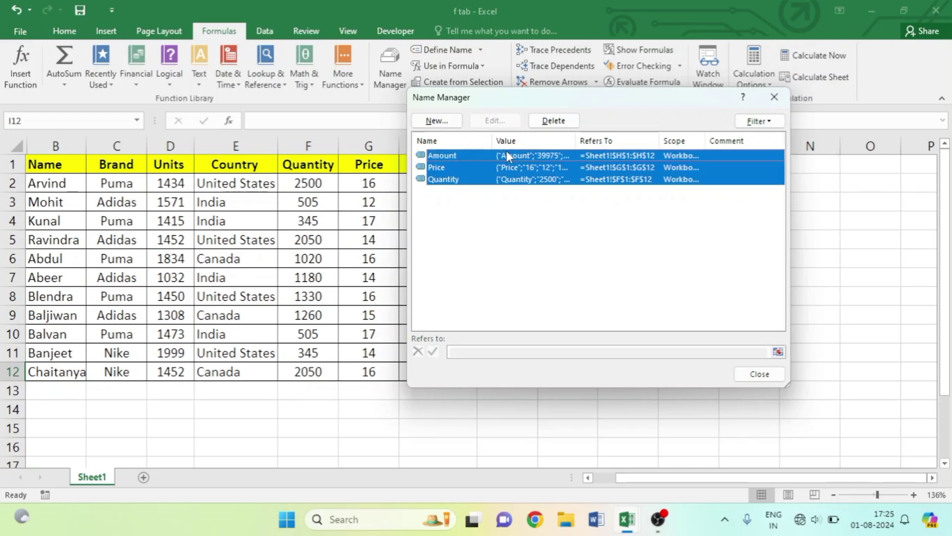
left_click(554, 121)
left_click(451, 296)
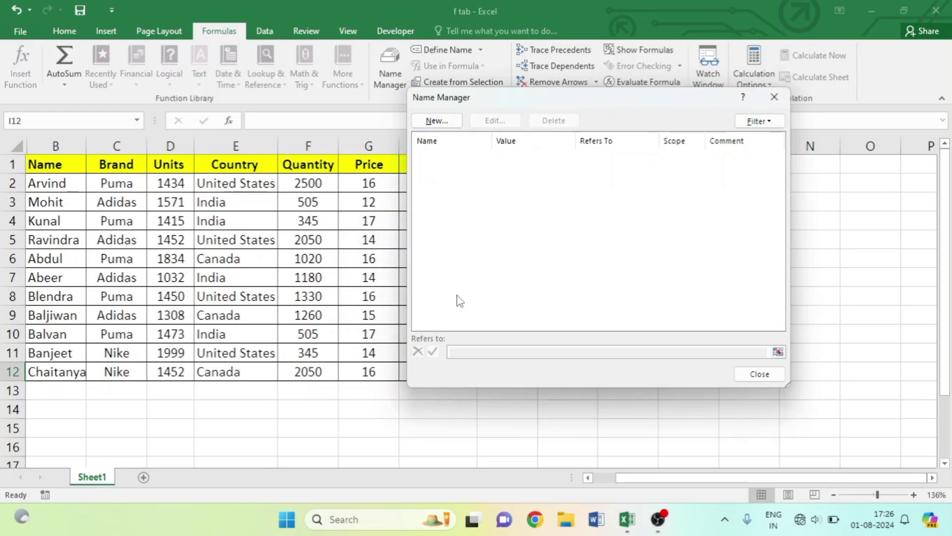
left_click(769, 102)
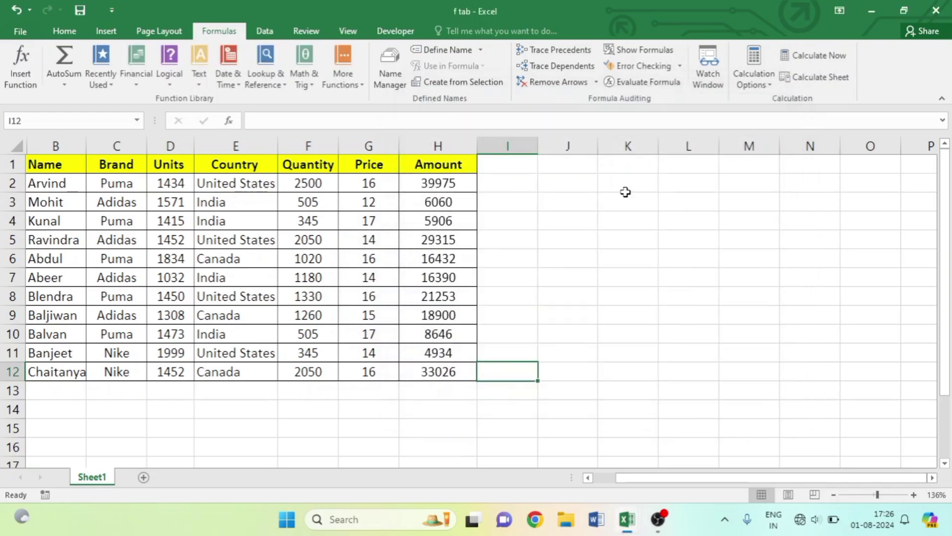
left_click(62, 175)
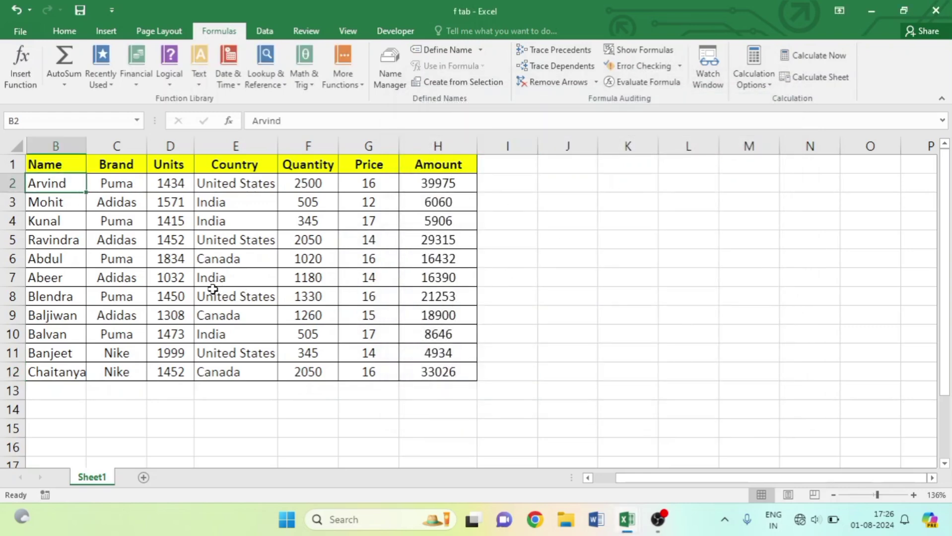
Create defined names for the whole table B1:H12 from the values in its top row only.
key("ctrl+a")
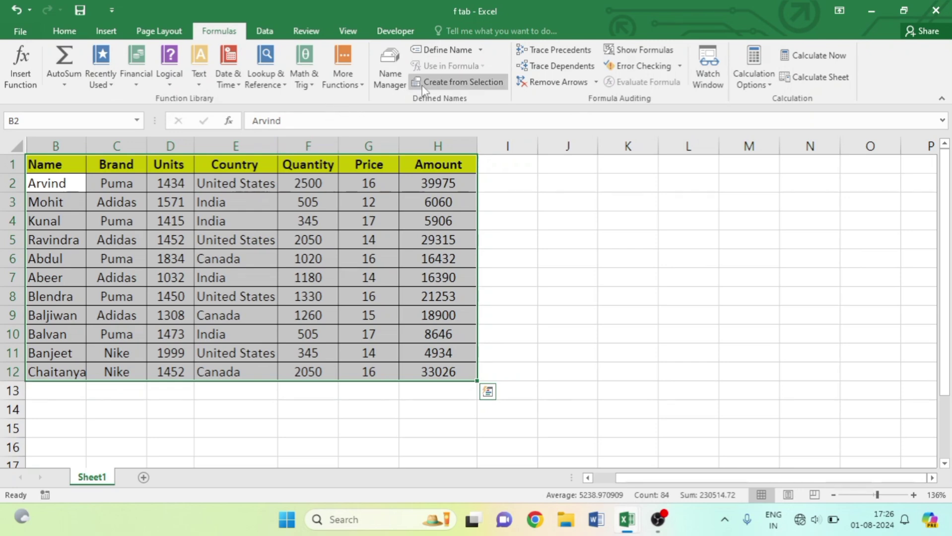
left_click(461, 83)
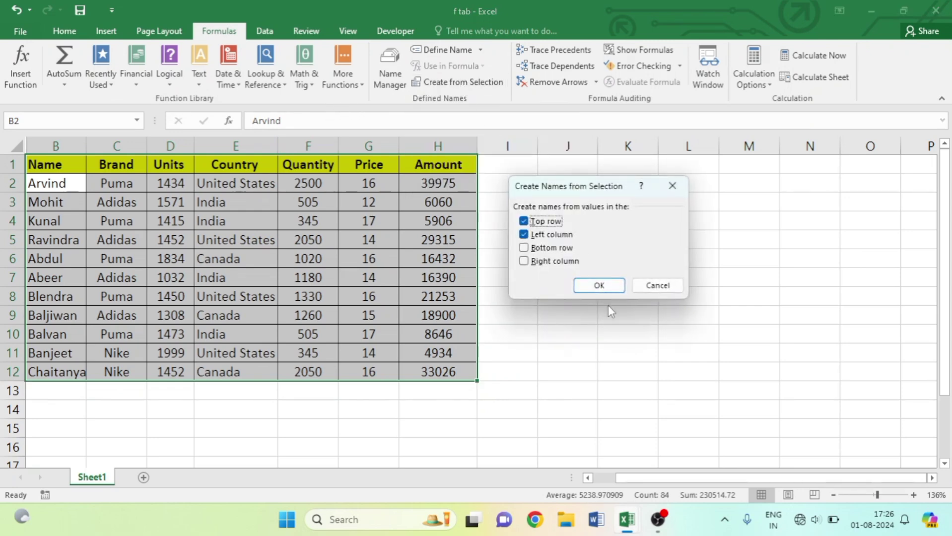
left_click(523, 235)
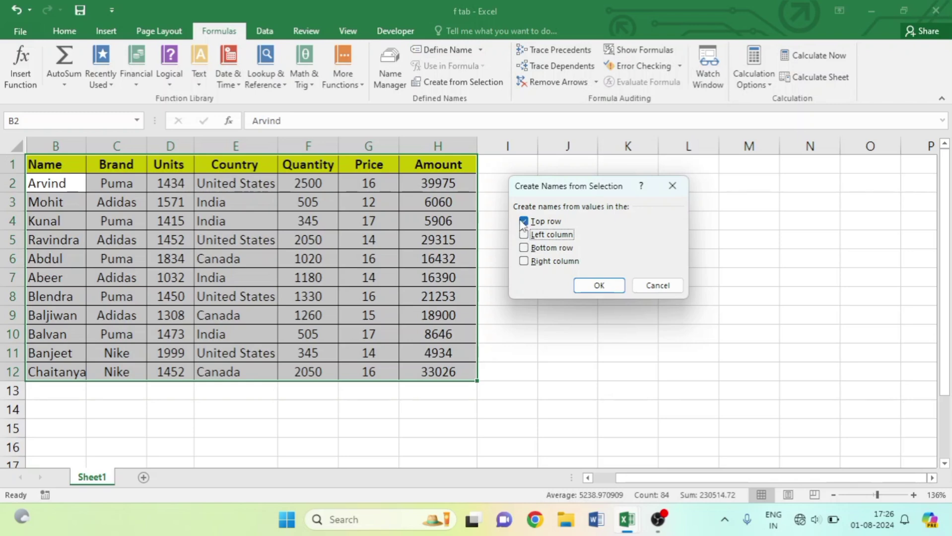
left_click(600, 286)
left_click(567, 314)
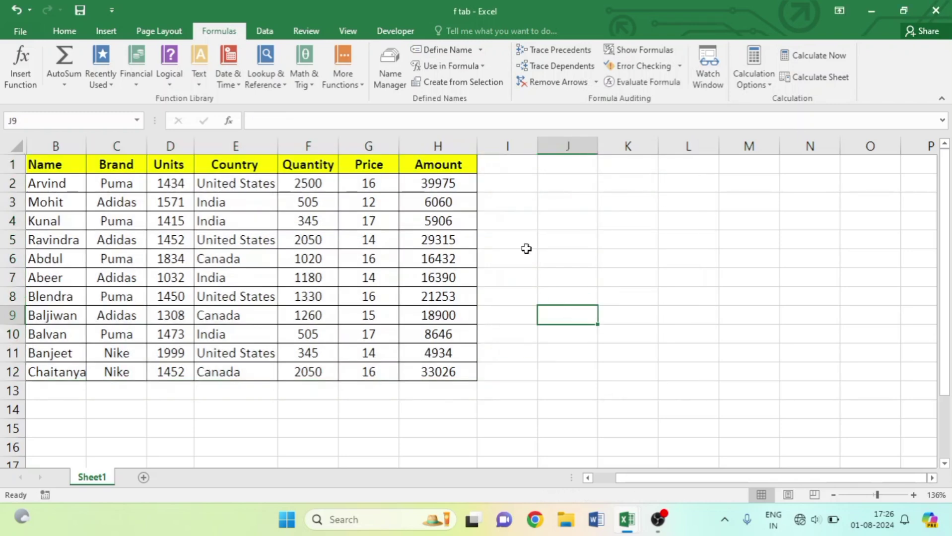
left_click(512, 219)
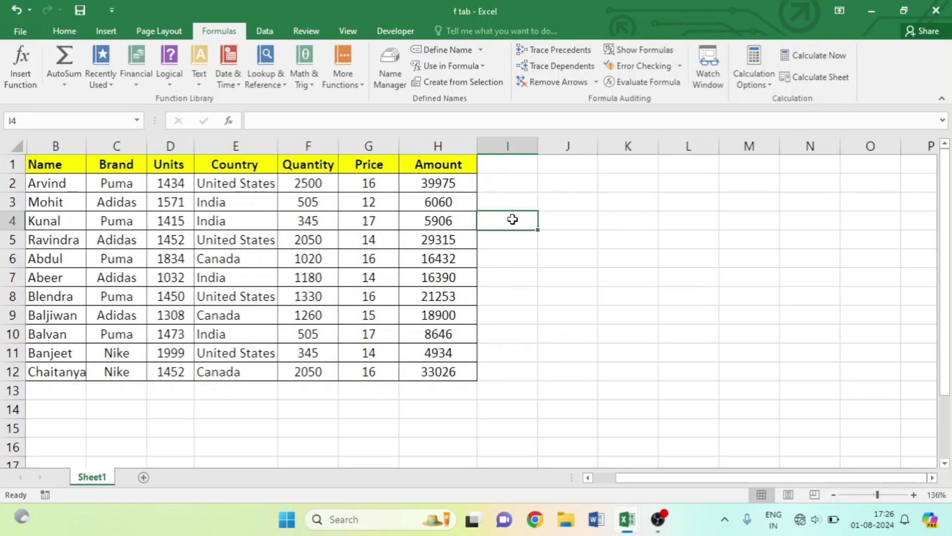
Review the defined names and their referenced column ranges in the Name Manager, and close it.
left_click(385, 75)
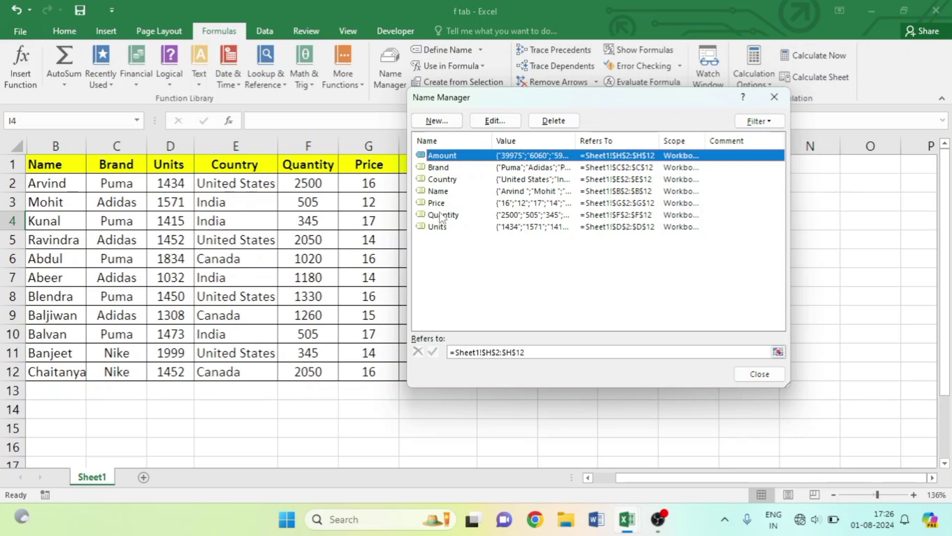
left_click(783, 96)
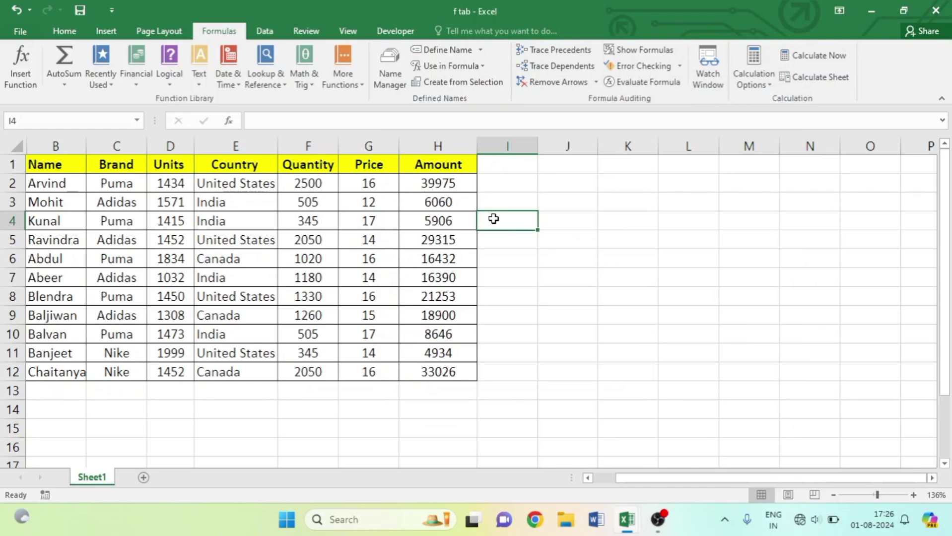
left_click(524, 262)
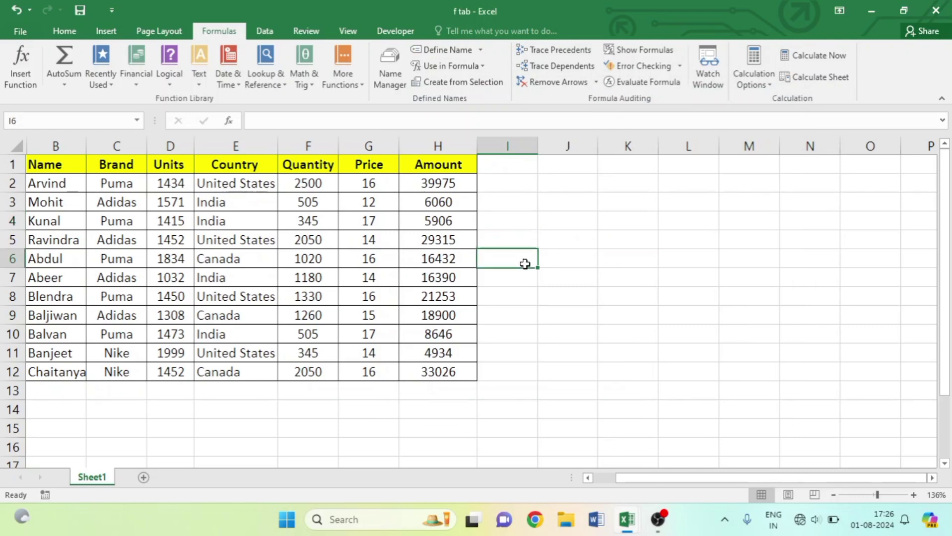
Start a formula in I7 that refers to the defined name Name to highlight its range, and discard the formula.
left_click(522, 283)
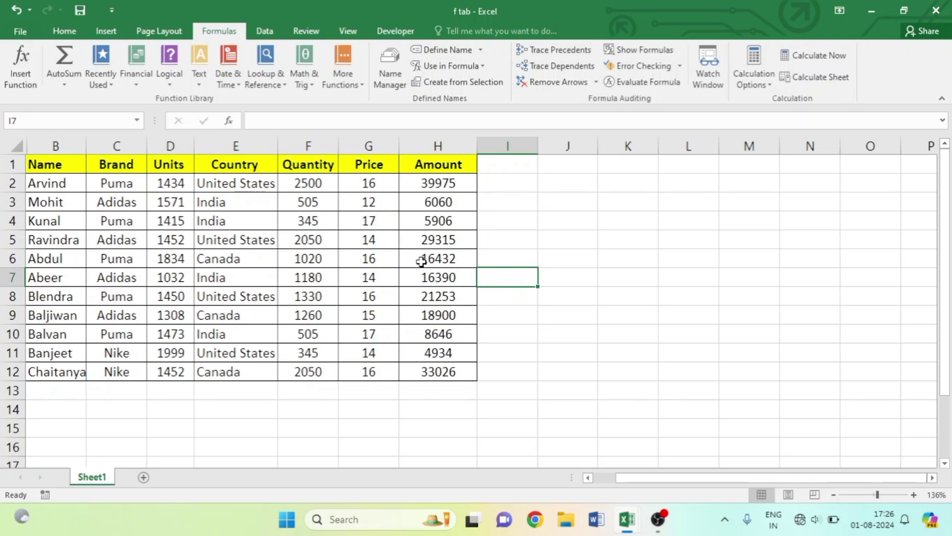
type("m")
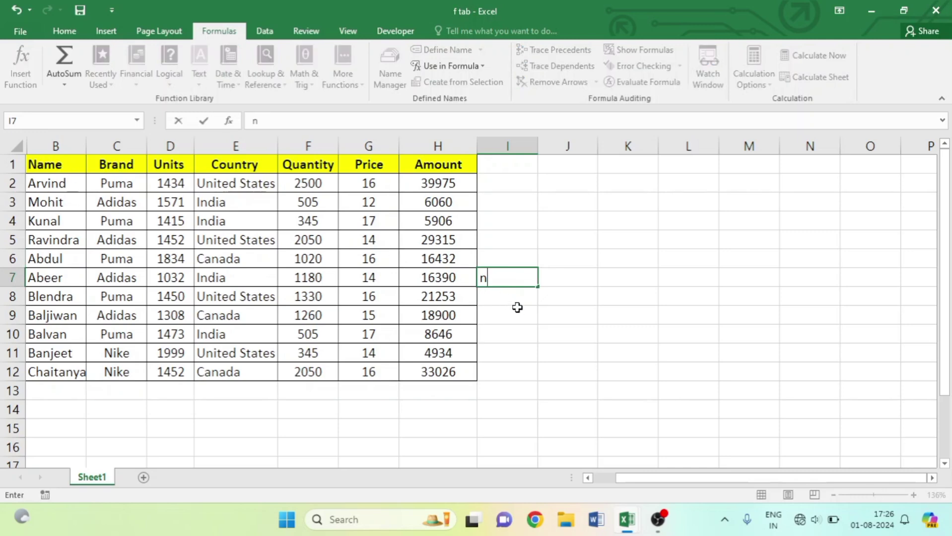
key("Escape")
type("=m")
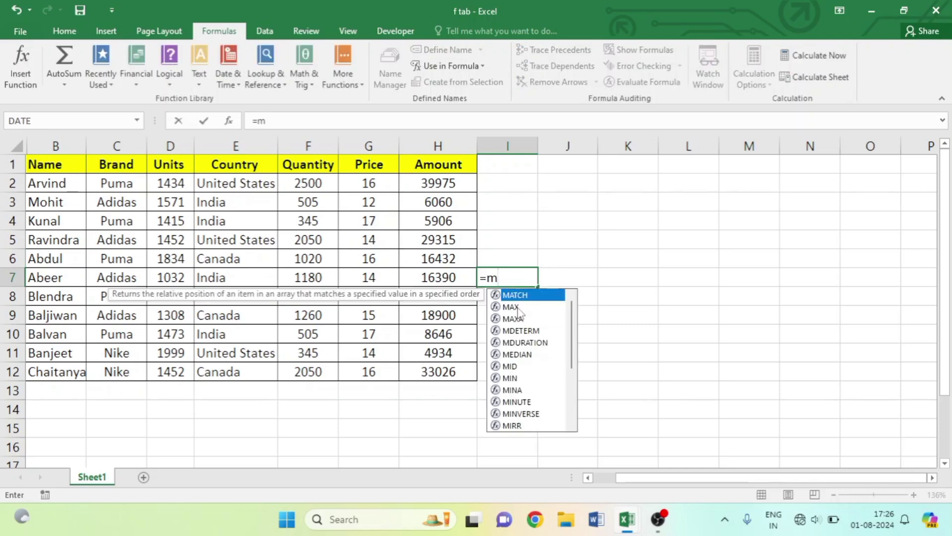
key("BackSpace")
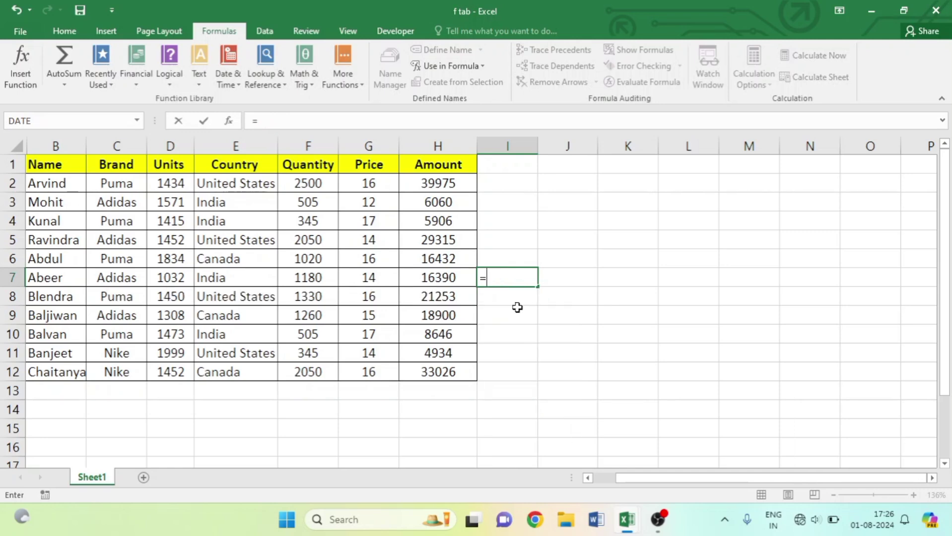
type("name")
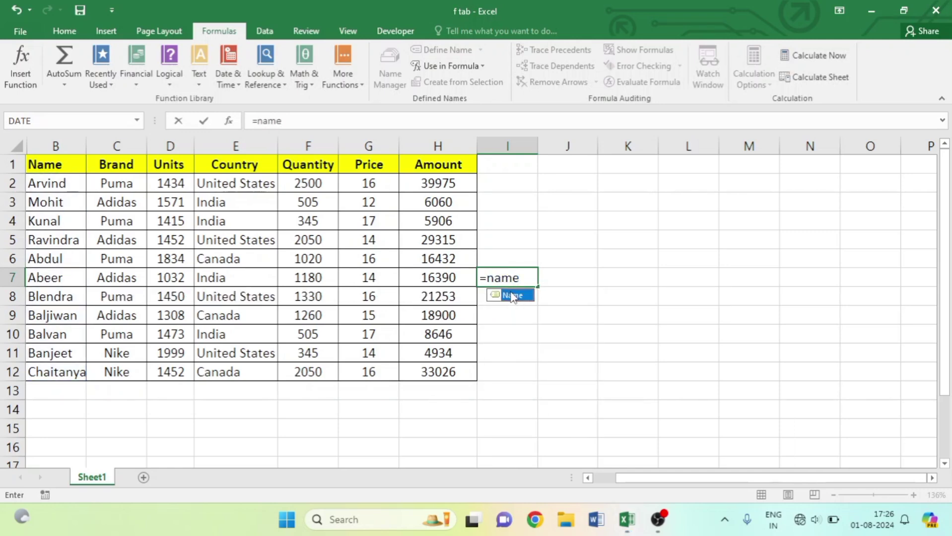
left_click(526, 281)
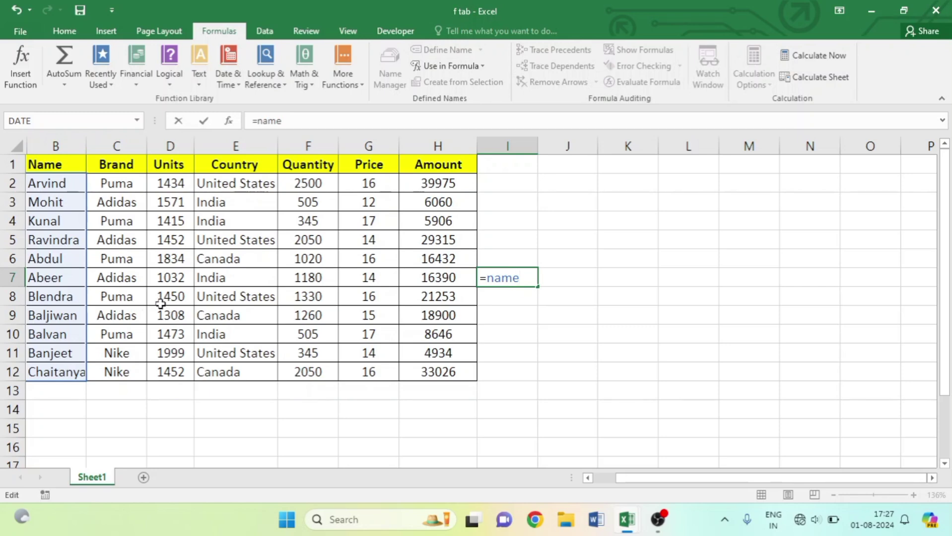
key("BackSpace")
key("BackSpace")
key("BackSpace")
key("BackSpace")
key("BackSpace")
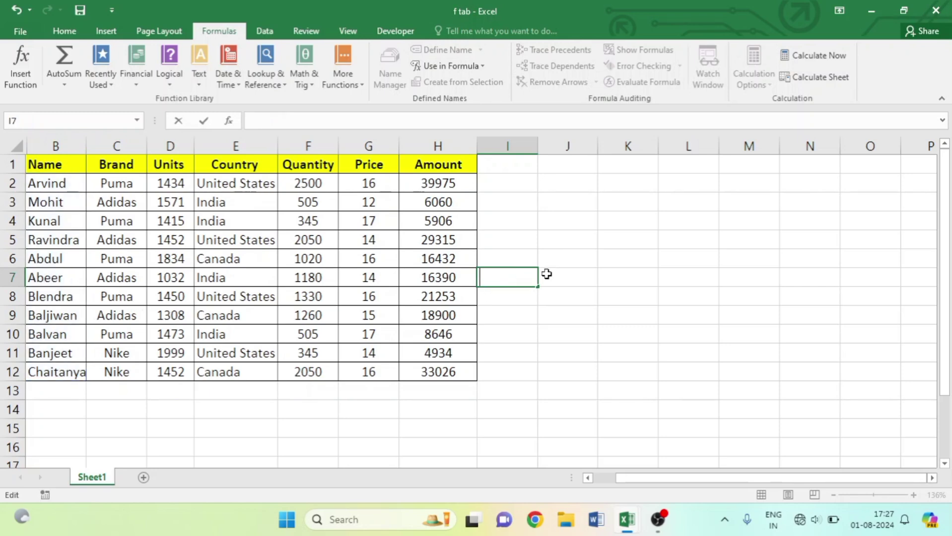
left_click(618, 245)
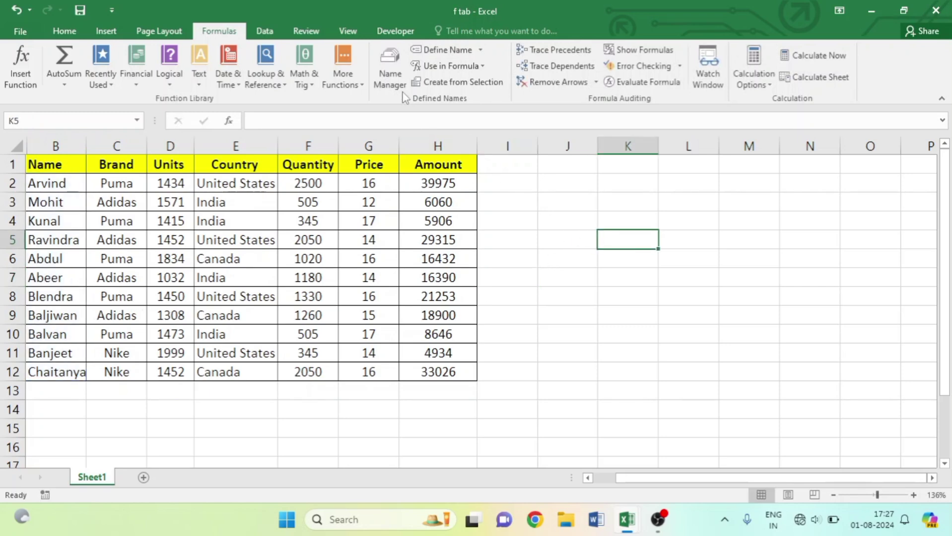
Delete all the defined names, from Amount through Units, together in the Name Manager, and close it.
left_click(390, 77)
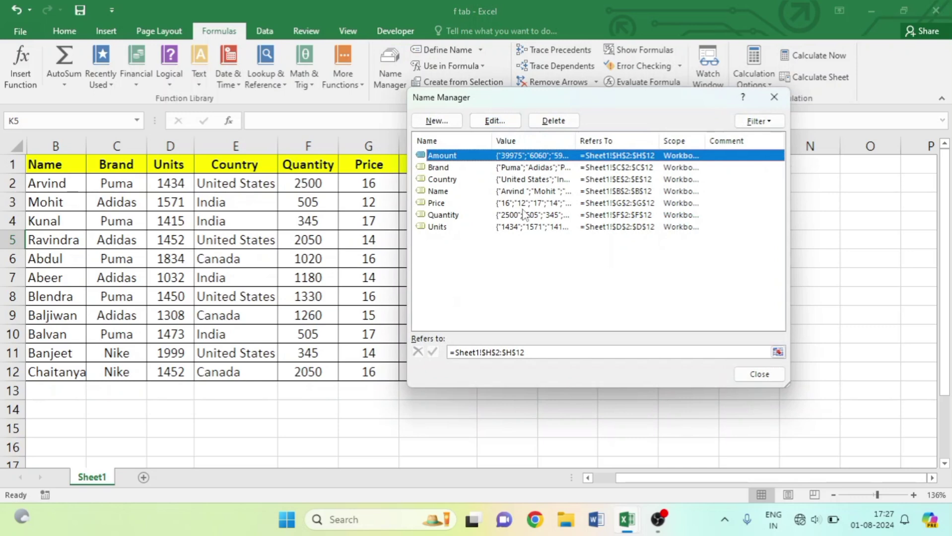
left_click(517, 227, "shift")
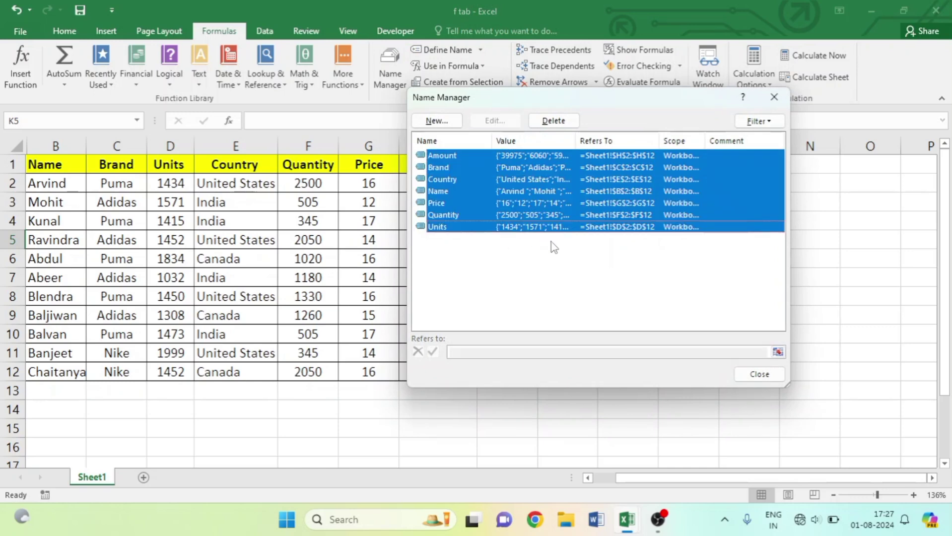
left_click(554, 120)
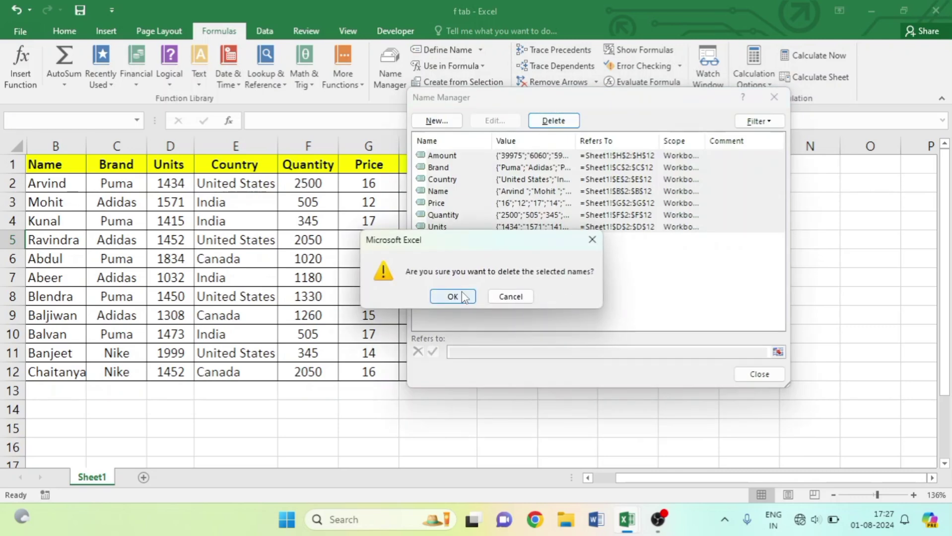
left_click(437, 297)
left_click(773, 99)
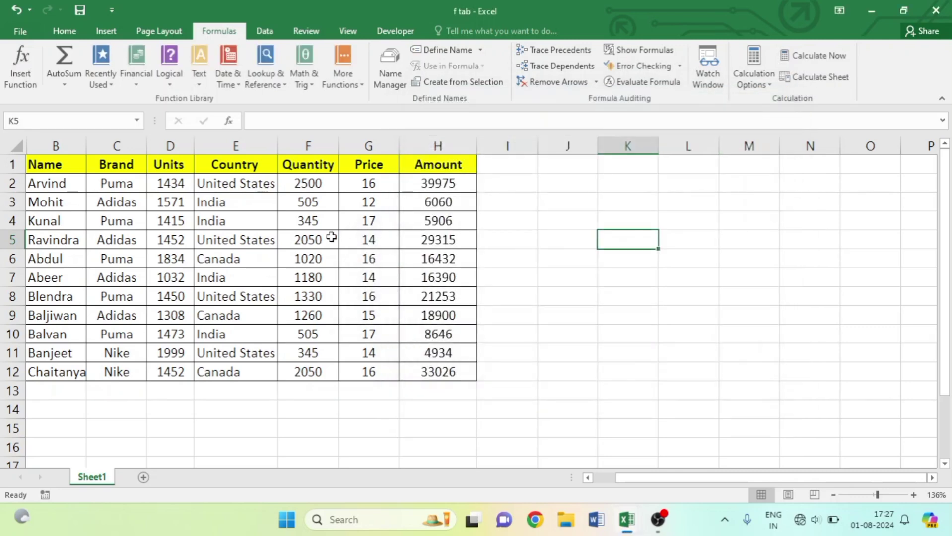
Create defined names for the whole table B1:H12 from the values in its left column only.
left_click_drag(328, 238, 305, 258)
key("ctrl+a")
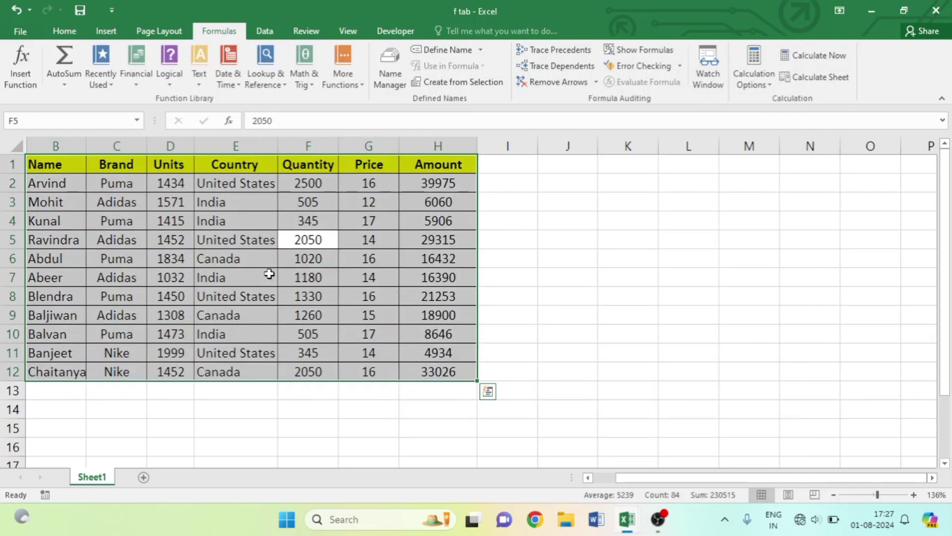
key("ctrl+shift+F3")
key("Return")
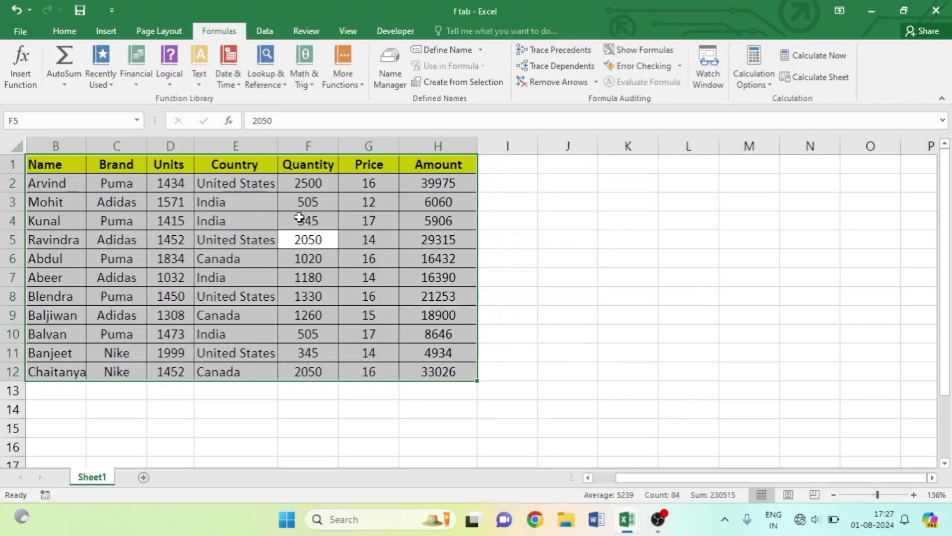
left_click(422, 82)
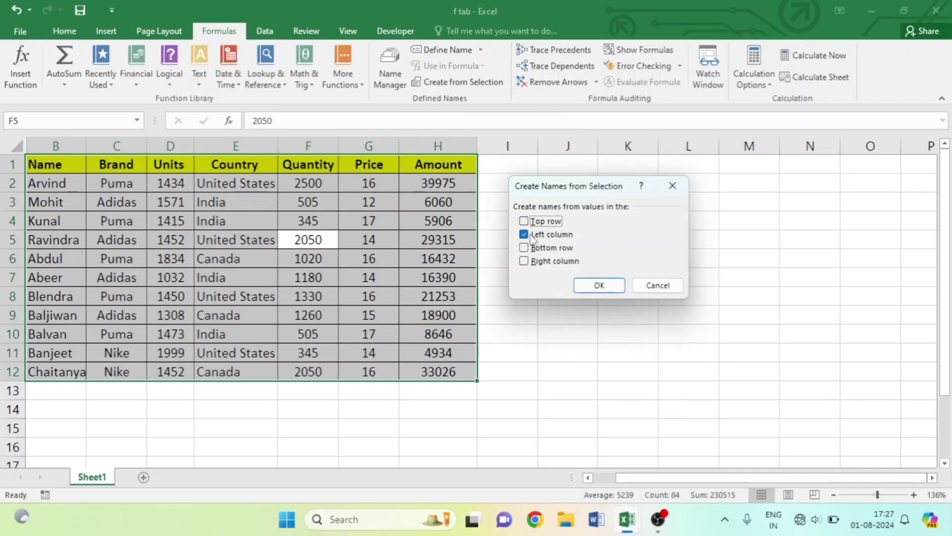
left_click(599, 286)
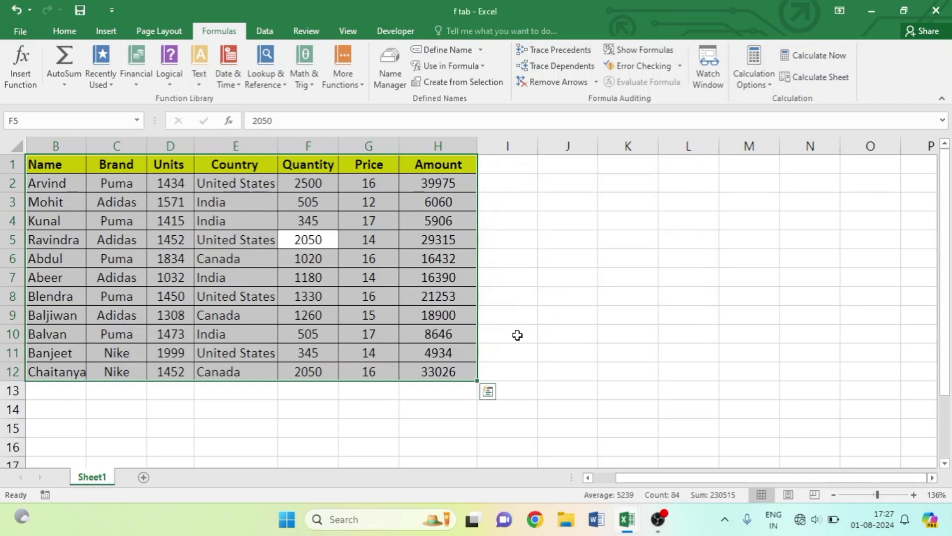
left_click(533, 315)
Start a formula in J8 that refers to the defined name of the person in row 2 to highlight its range, and discard the formula.
left_click(578, 300)
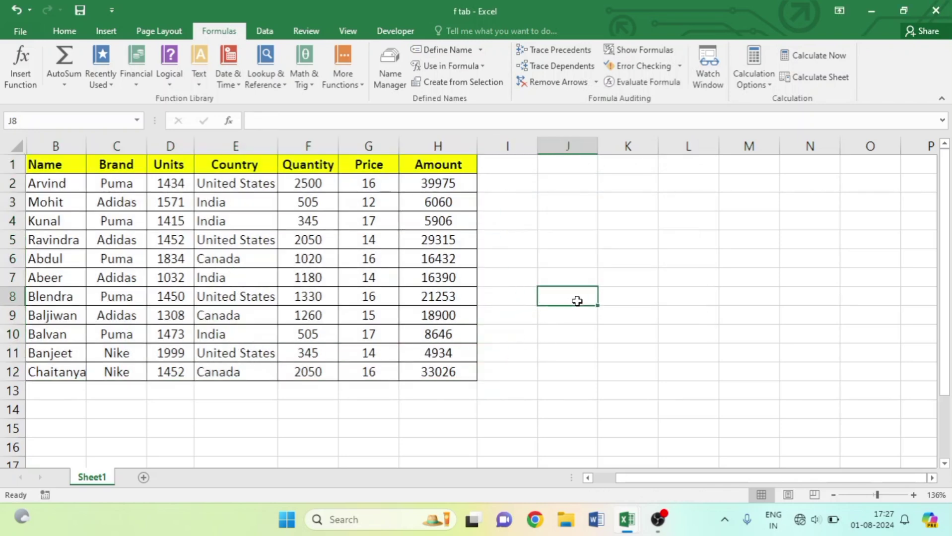
type("=")
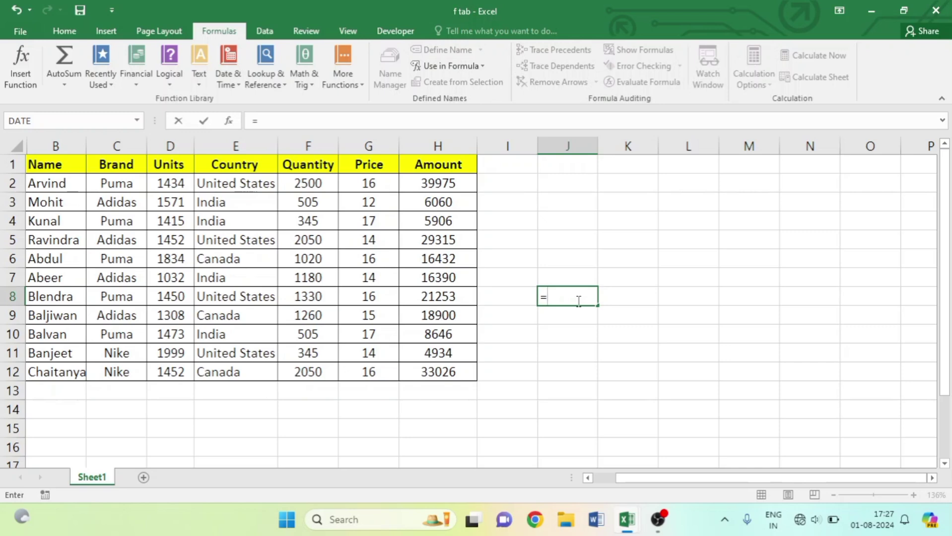
type("a")
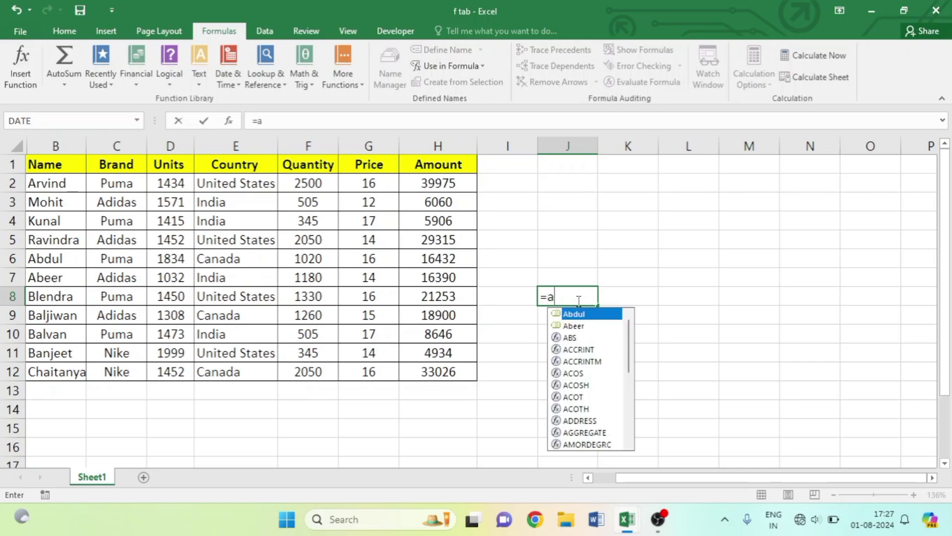
type("rc")
key("BackSpace")
type("v")
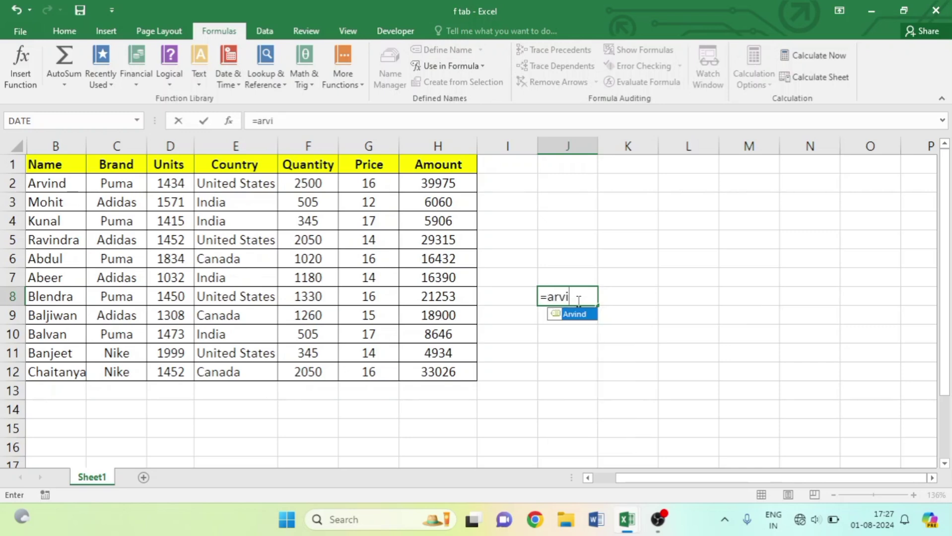
type("i")
key("Tab")
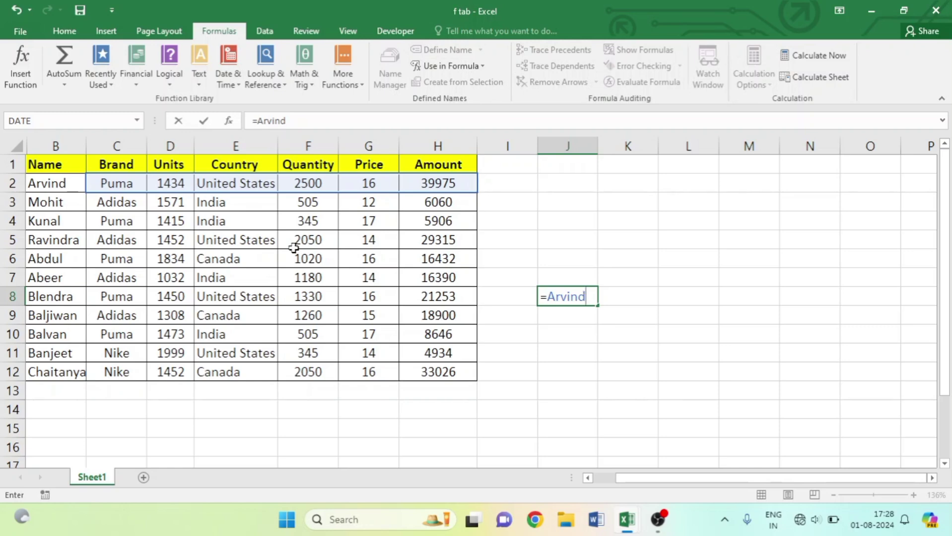
key("BackSpace")
key("BackSpace")
key("BackSpace")
key("BackSpace")
key("BackSpace")
key("BackSpace")
key("BackSpace")
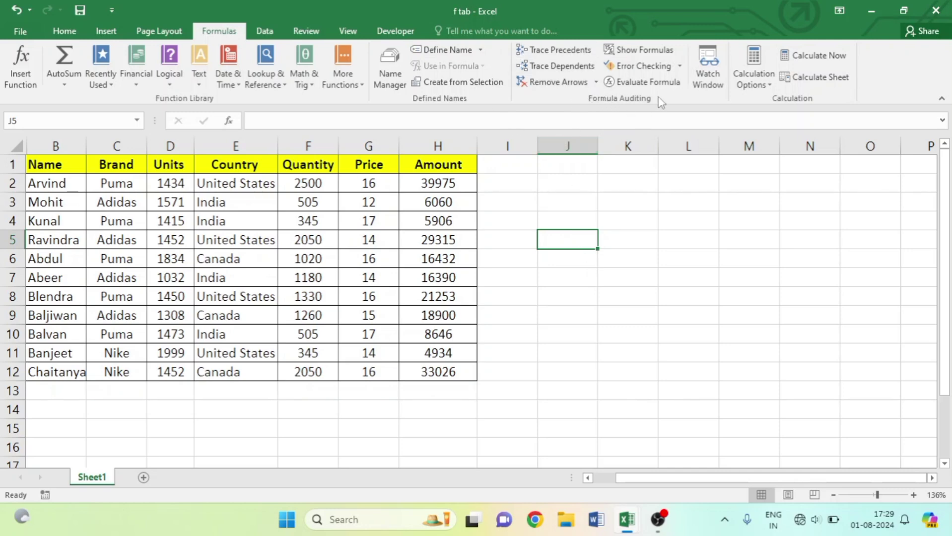
Replace the Quantity in F6 with the text dd so the row's Amount formula receives invalid data.
left_click(315, 296)
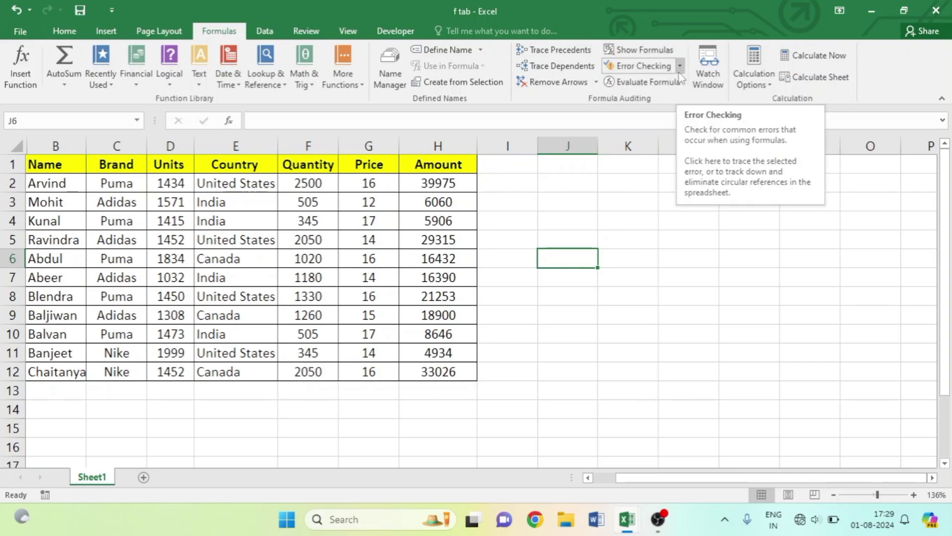
left_click(327, 277)
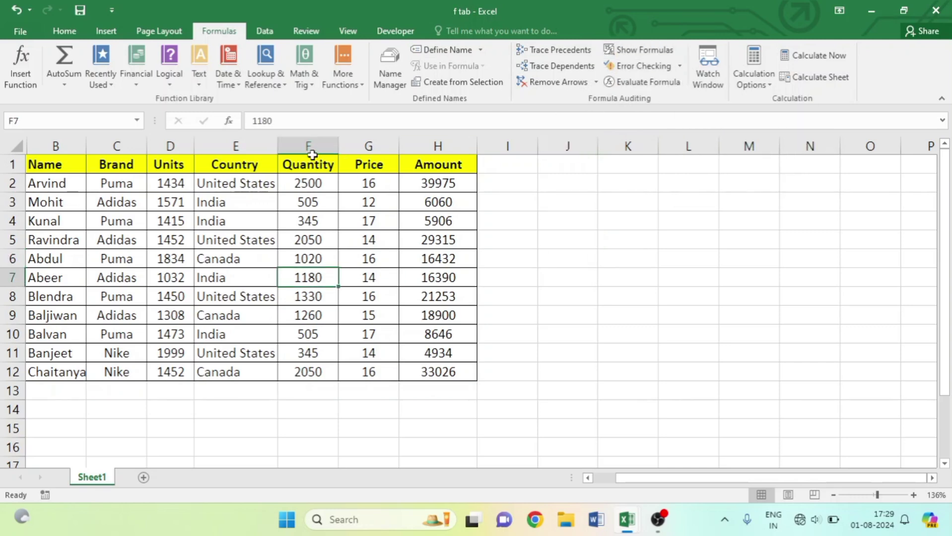
left_click(436, 282)
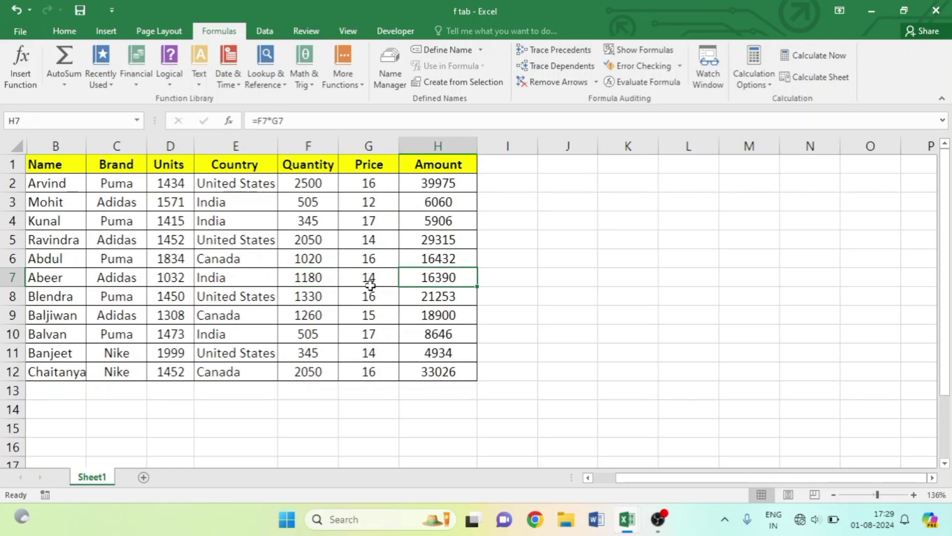
left_click(311, 262)
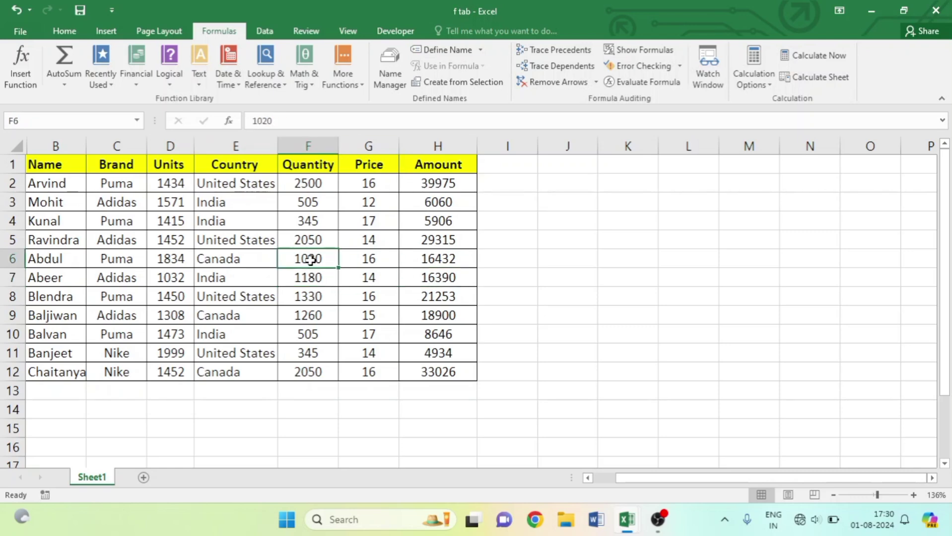
type("dd")
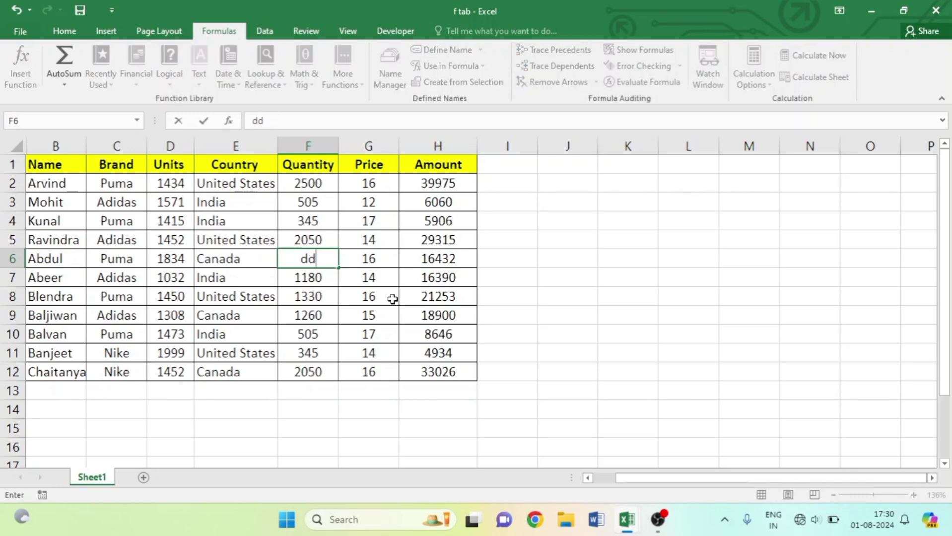
left_click(605, 351)
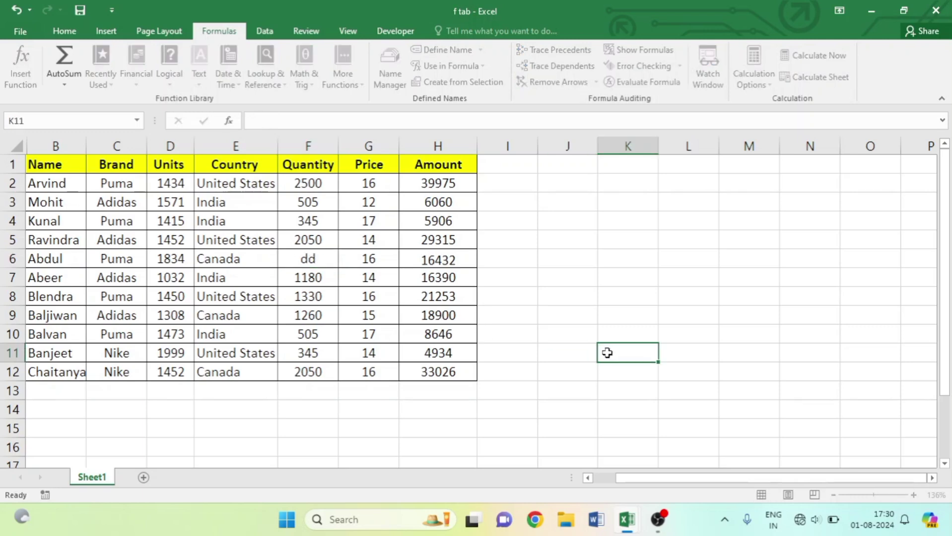
left_click(436, 258)
left_click(594, 301)
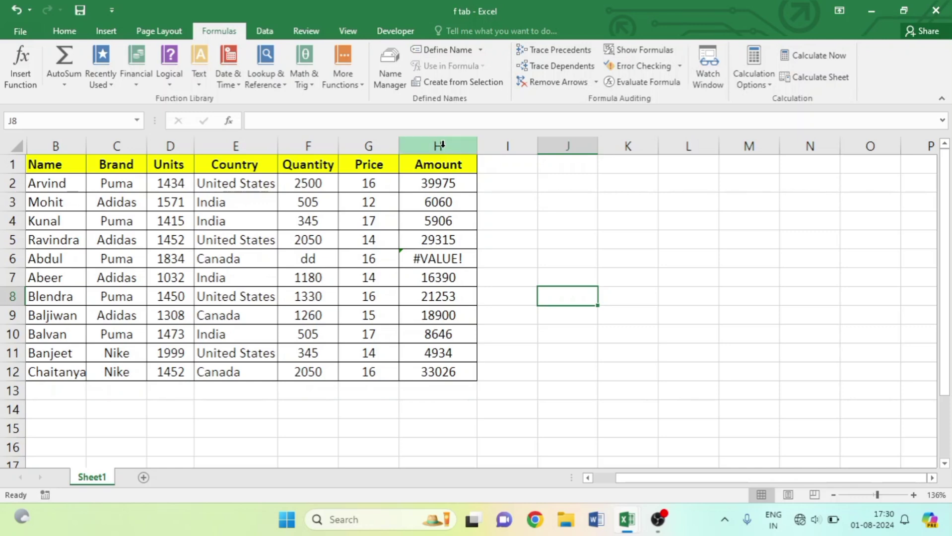
Run Error Checking on the Amount column H1:H12, view the calculation steps for the error in H6, and close the check.
left_click_drag(433, 165, 436, 370)
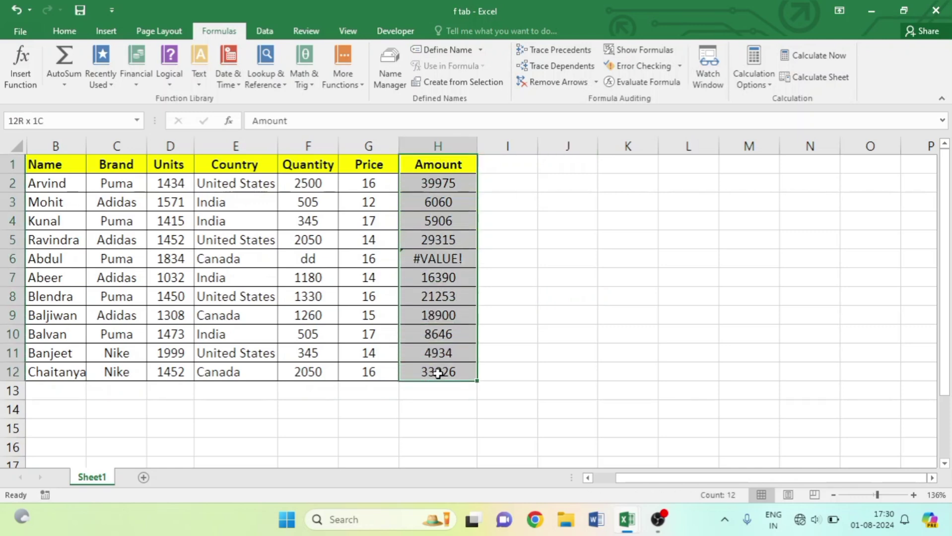
left_click(635, 68)
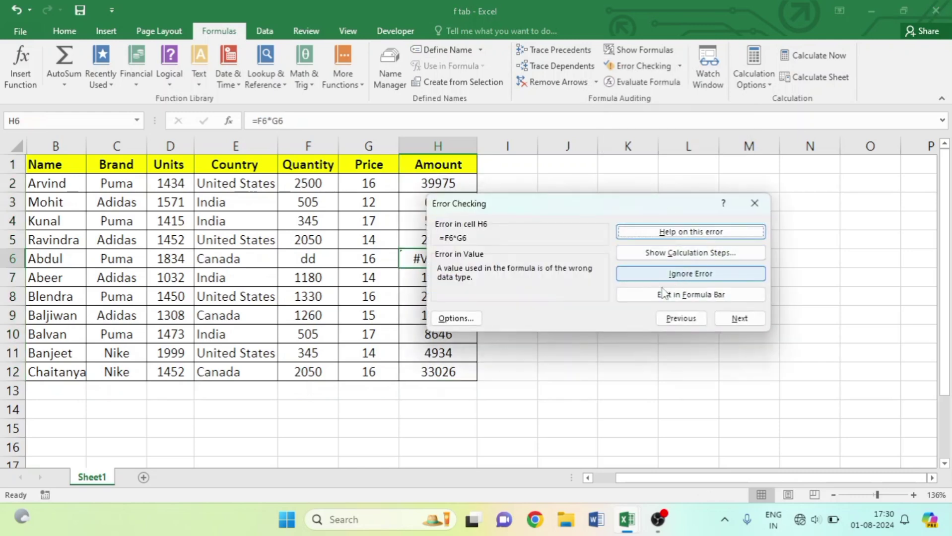
left_click_drag(516, 200, 352, 281)
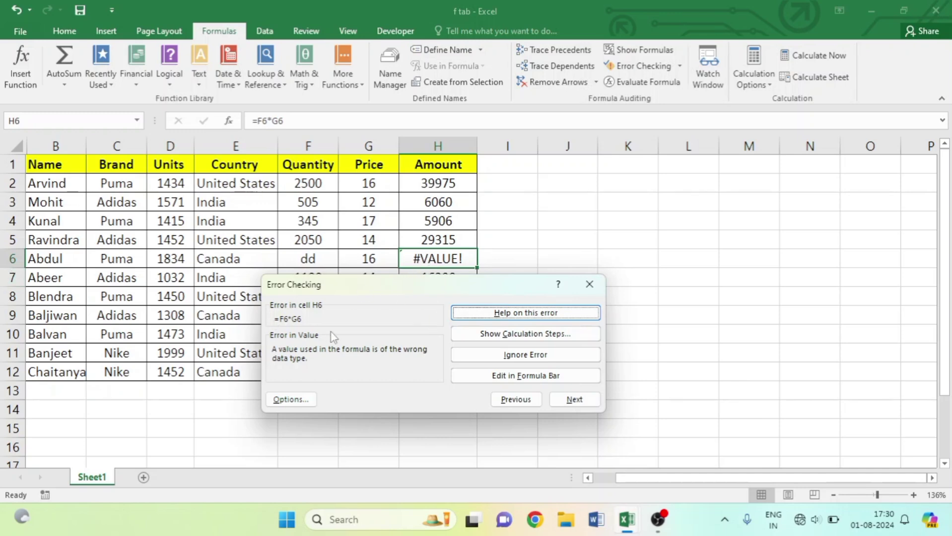
left_click(506, 336)
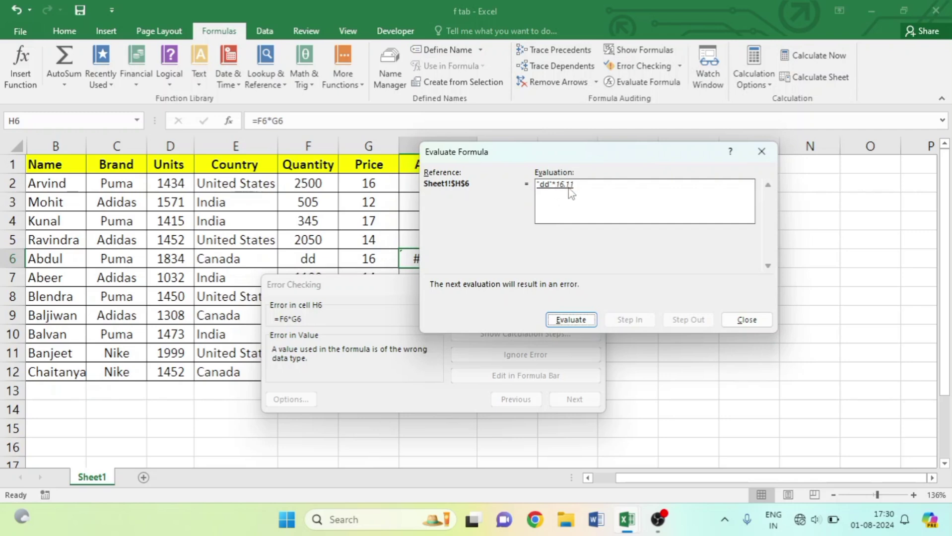
left_click(759, 153)
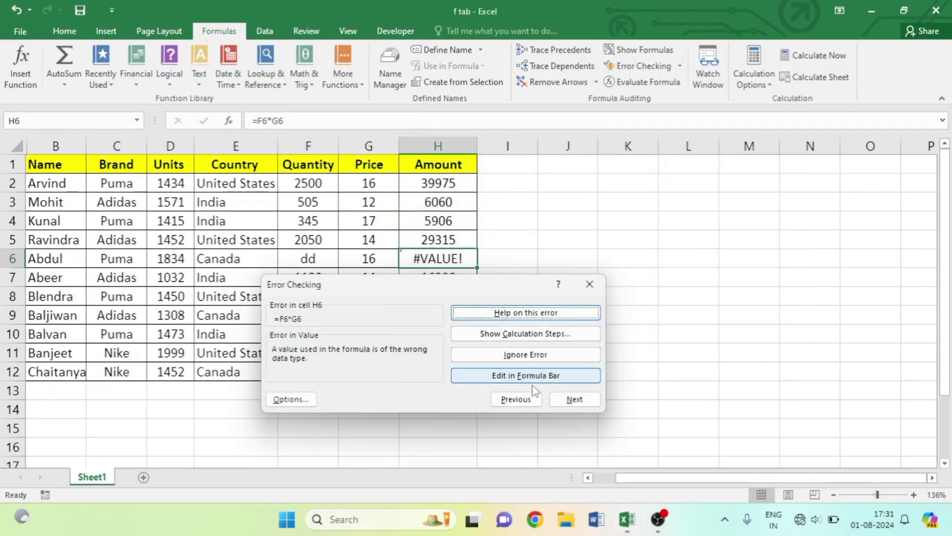
left_click(591, 285)
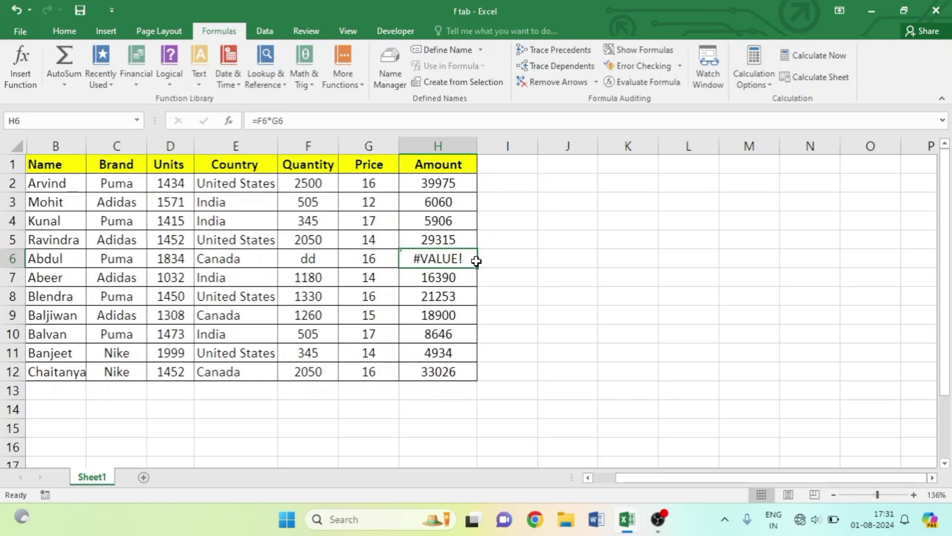
Undo the text entry in F6.
key("ctrl+z")
left_click(546, 240)
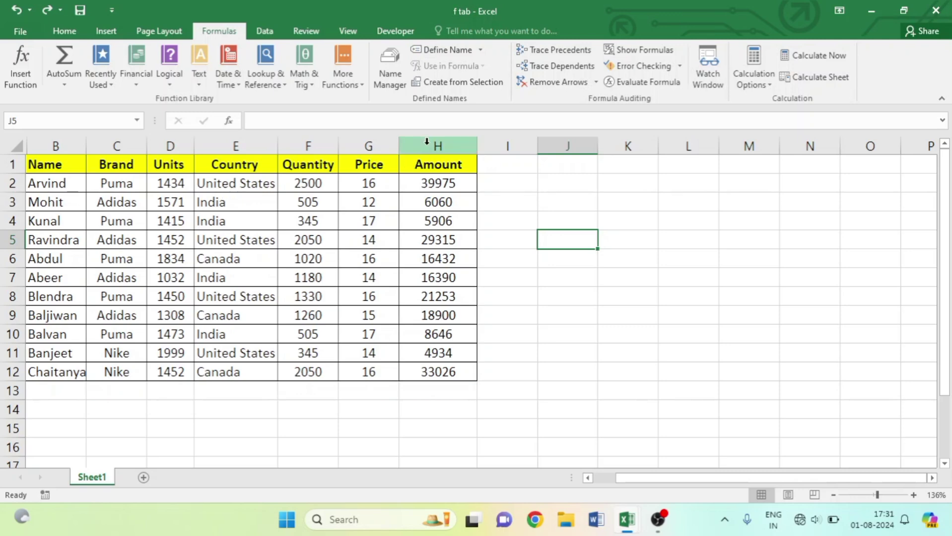
Select the whole table, show the formulas in its cells, inspect the references in H2, and switch back to values.
left_click(265, 264)
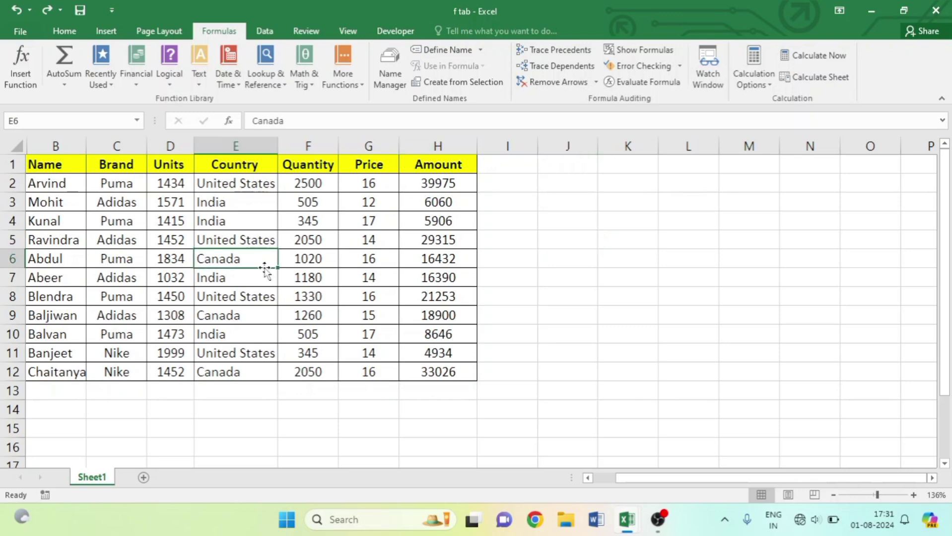
key("ctrl+a")
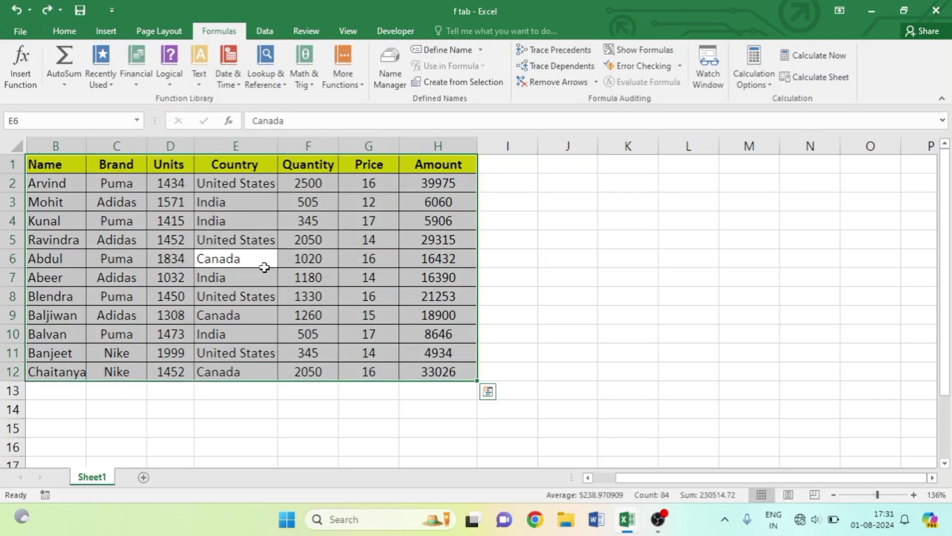
left_click(637, 51)
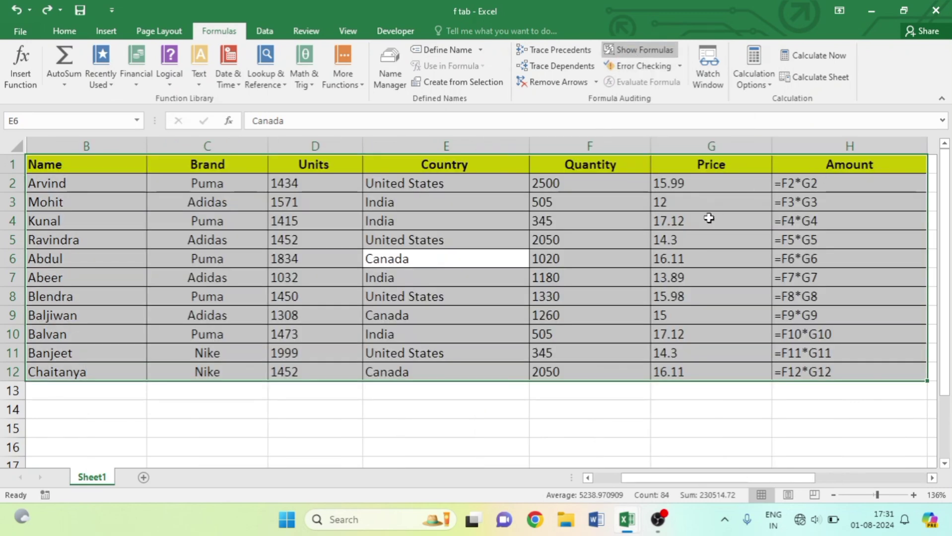
left_click(709, 218)
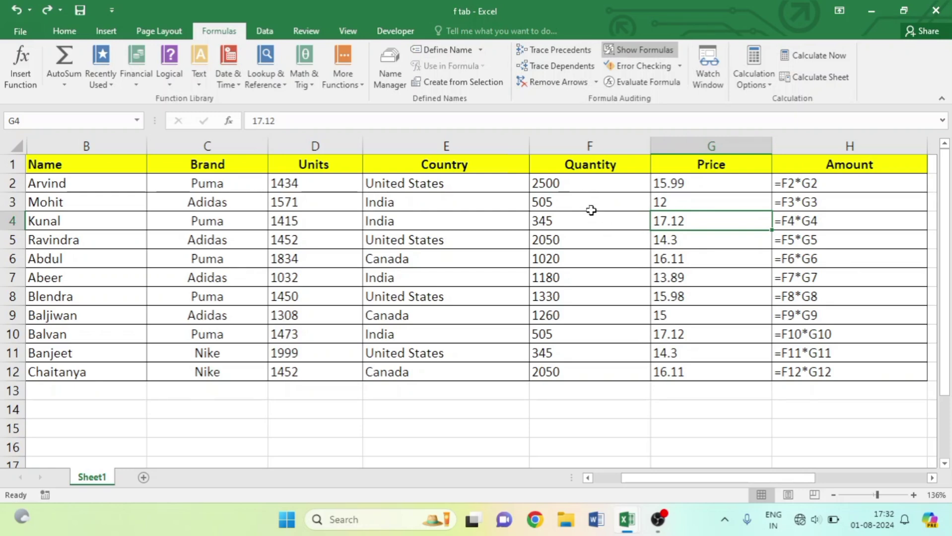
double_click(830, 182)
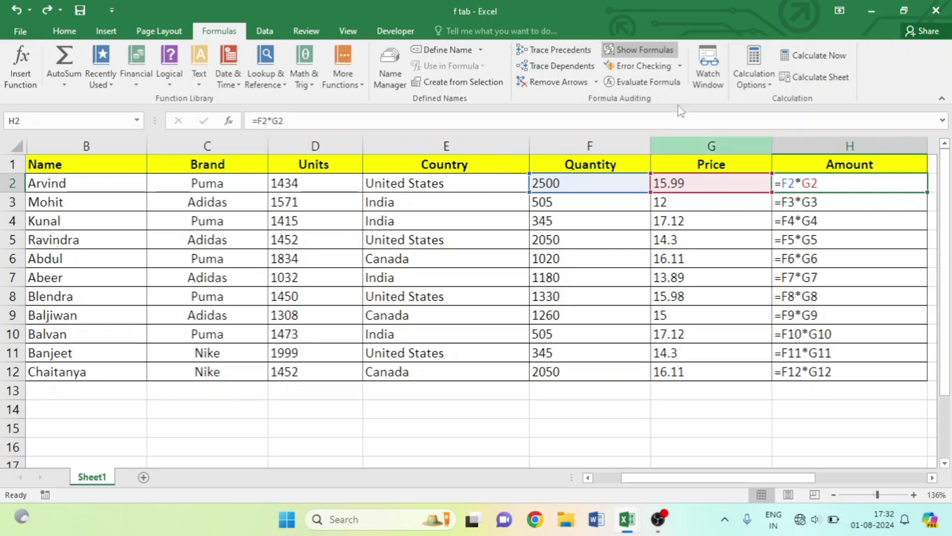
left_click(639, 49)
left_click(555, 184)
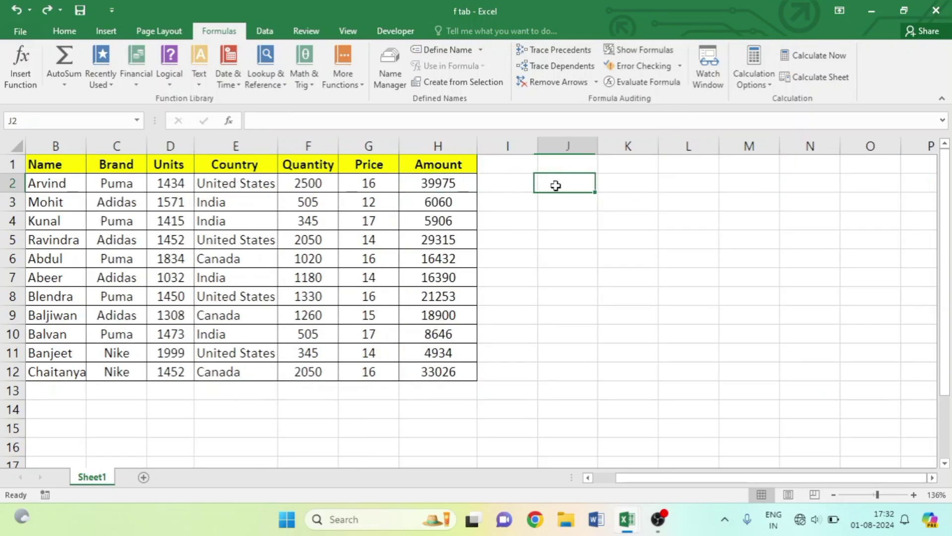
Trace the precedents of the Amount formula in H2, and remove the arrows.
left_click(366, 221)
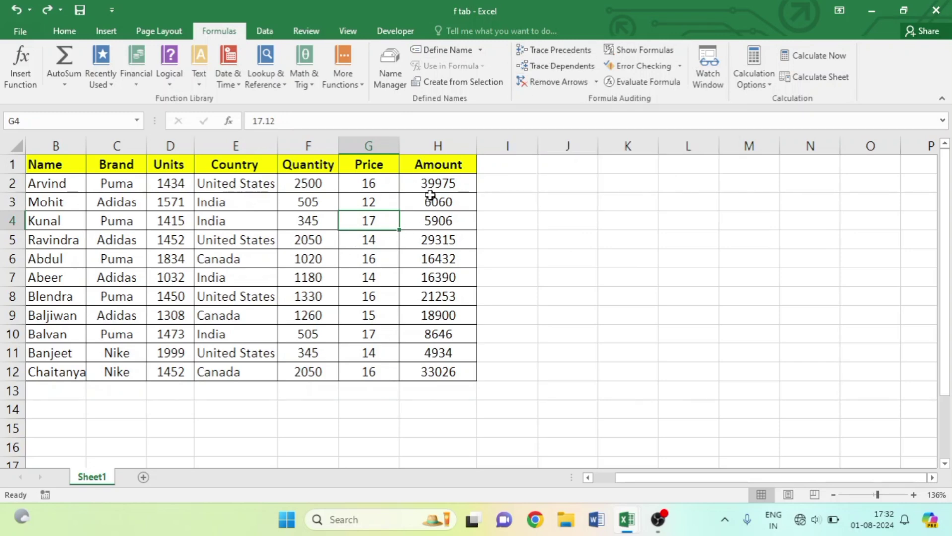
left_click(438, 182)
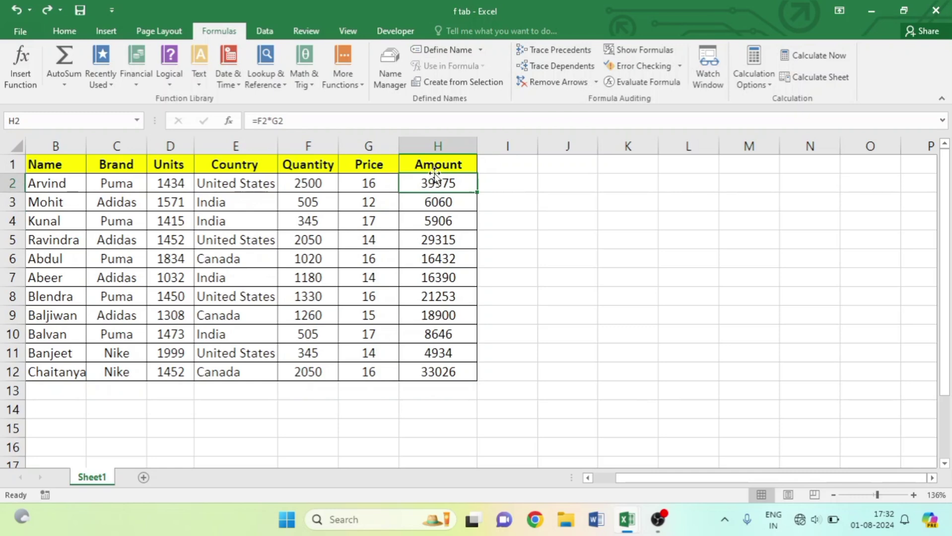
left_click(551, 50)
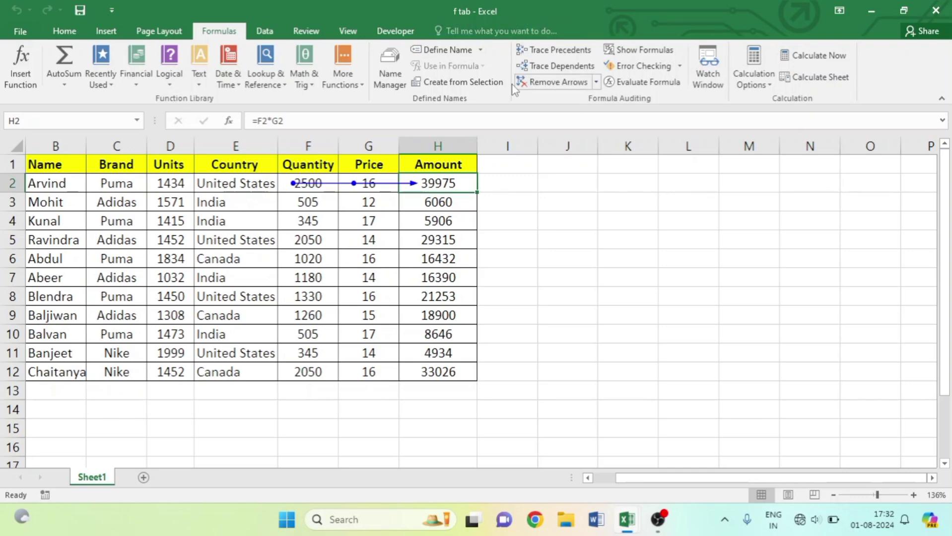
left_click(566, 86)
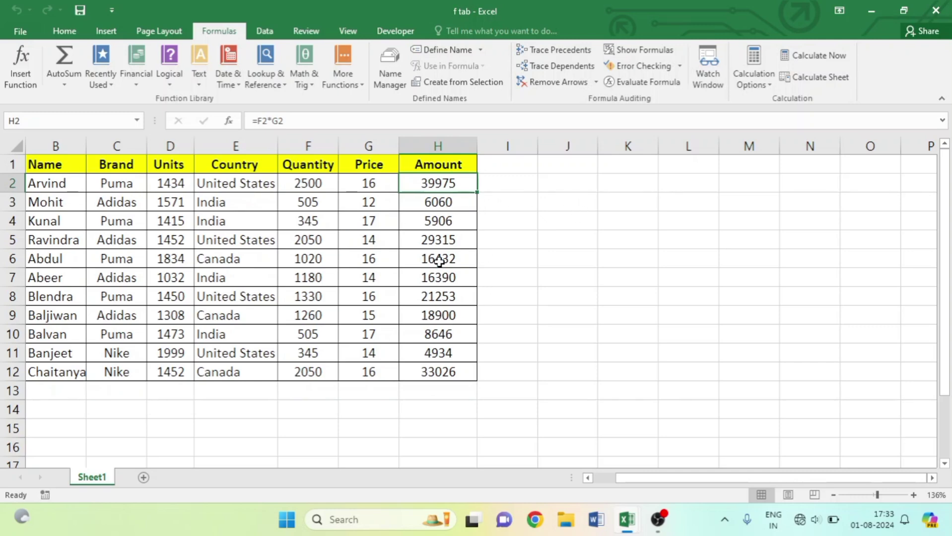
Trace the dependents of the Quantity in F7.
left_click(317, 273)
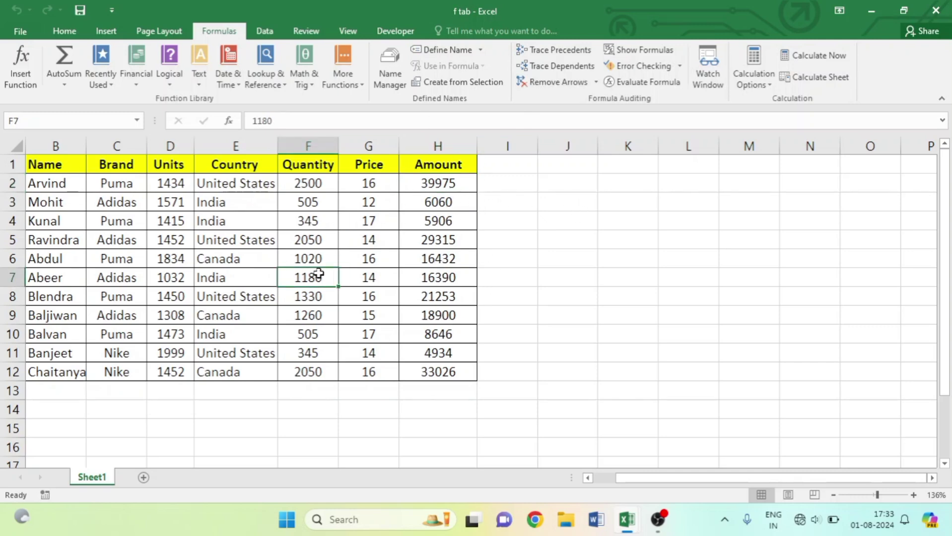
left_click(558, 70)
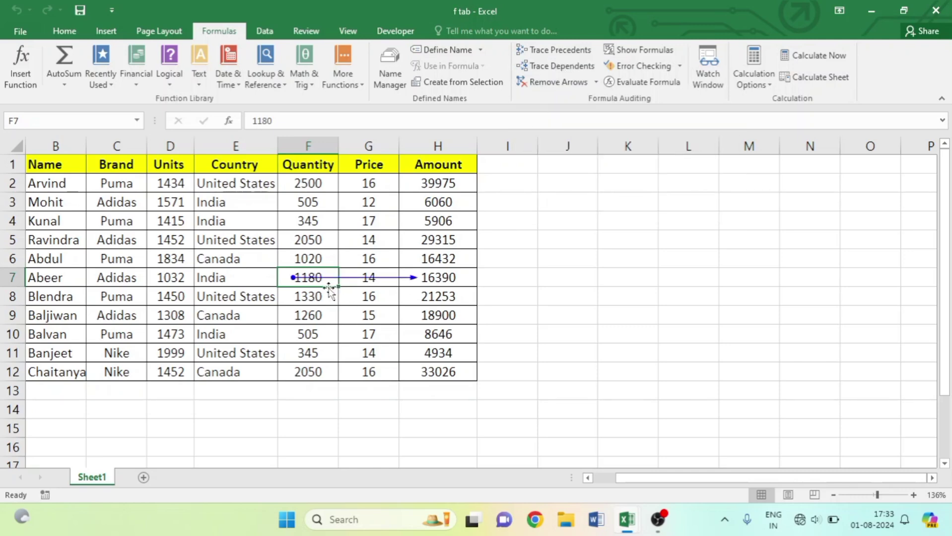
Move the Amount formula from H7 to J8.
left_click(432, 279)
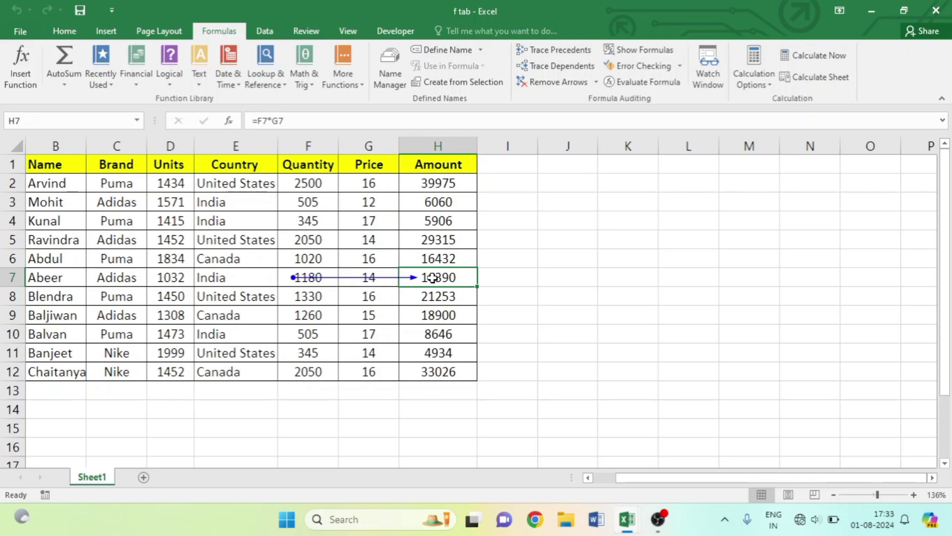
key("ctrl+c")
left_click(569, 301)
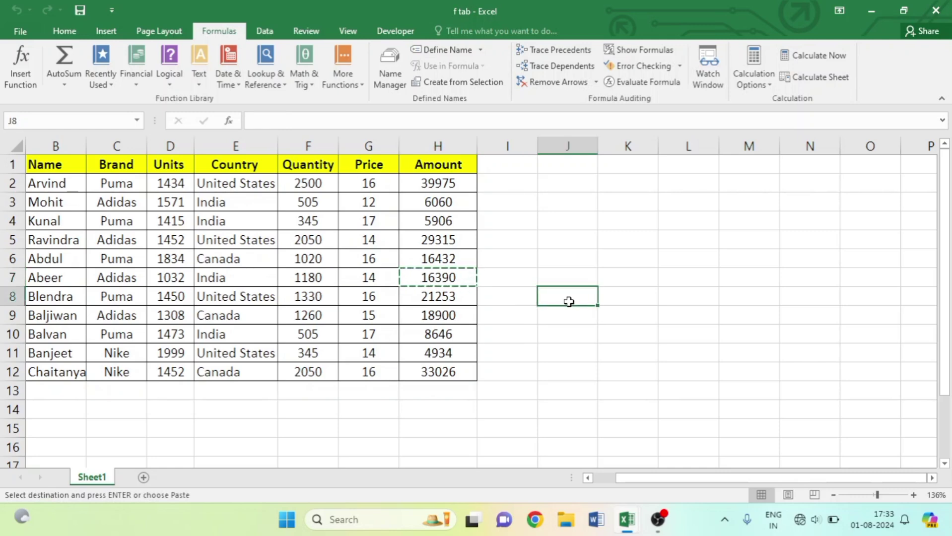
key("ctrl+v")
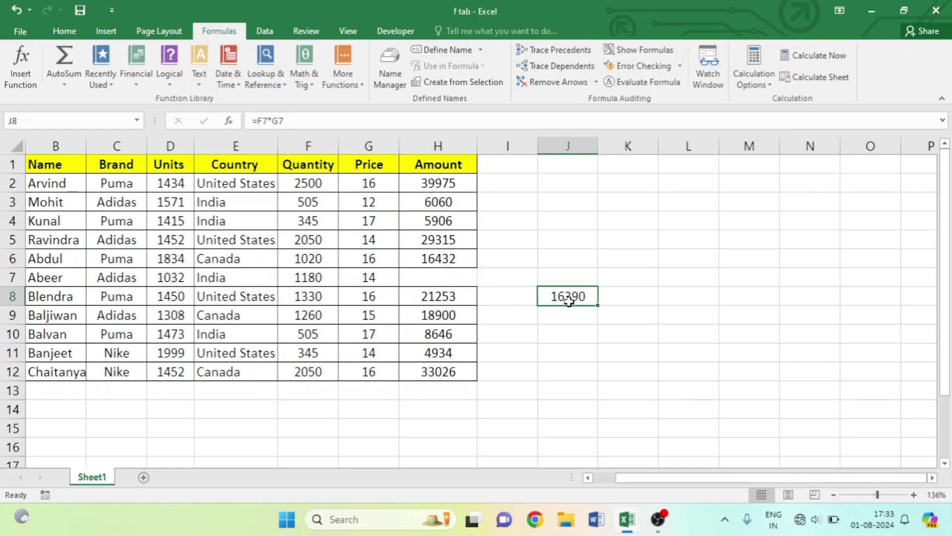
left_click(675, 313)
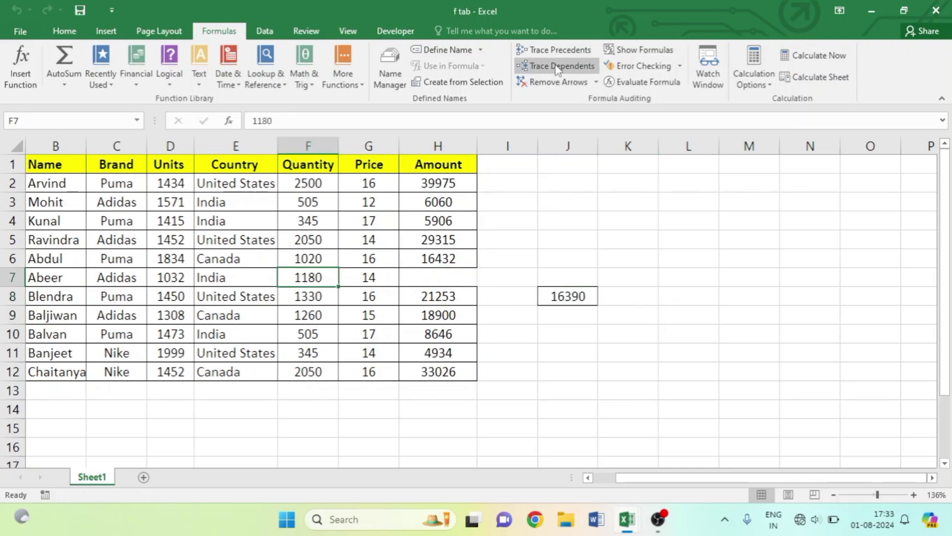
Trace the dependents of F7 with its formula in J8, and remove the arrows.
left_click(557, 67)
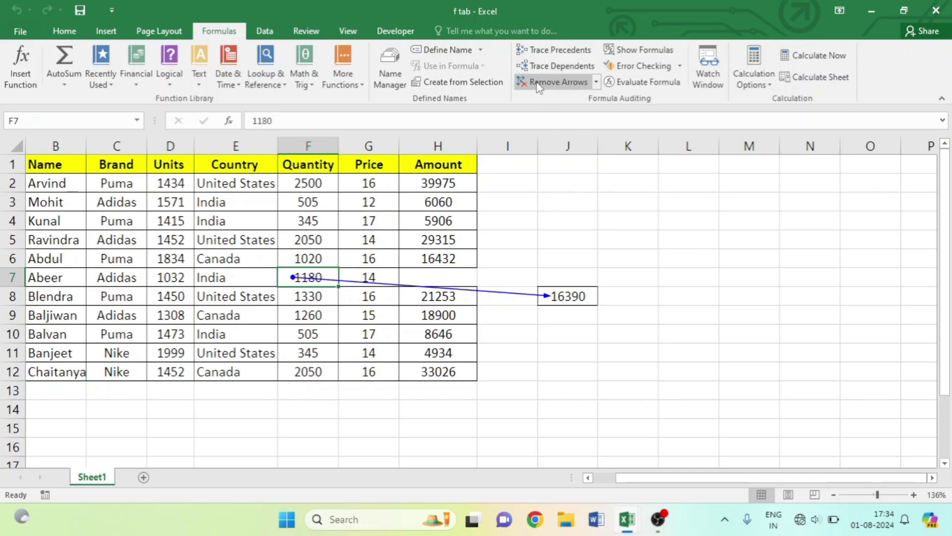
left_click(558, 81)
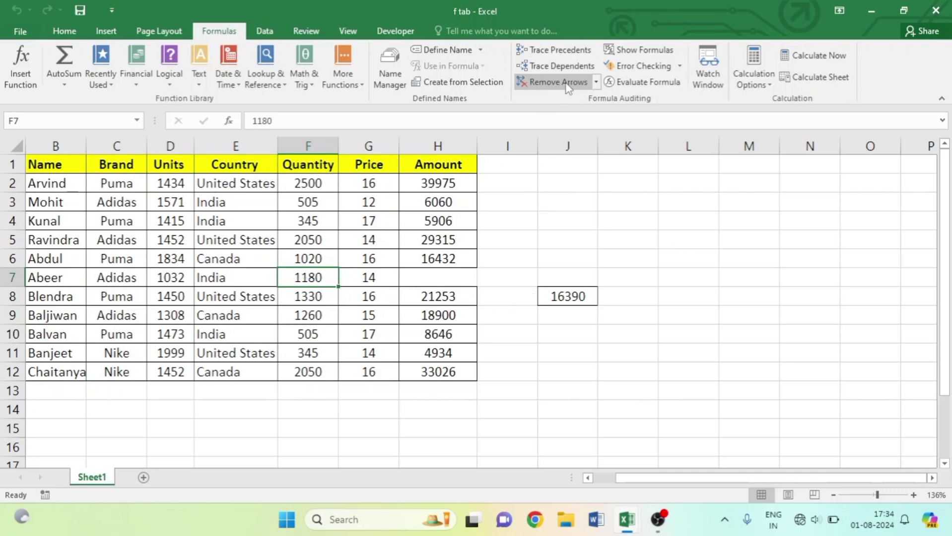
Move the formula in J8 back to H7.
left_click(575, 297)
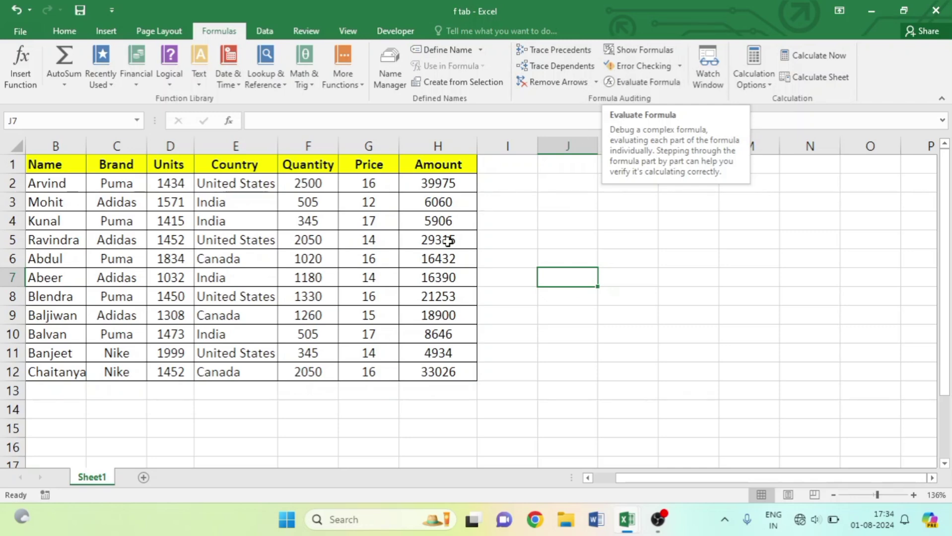
Replace the Quantity in F7 with the text ggg so the row's Amount formula receives invalid data.
left_click(317, 283)
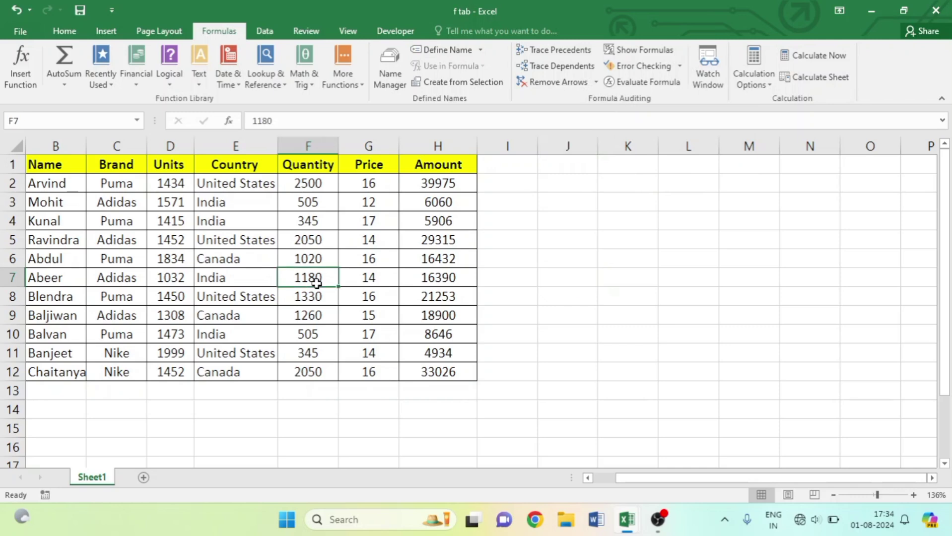
type("ggg")
left_click(688, 296)
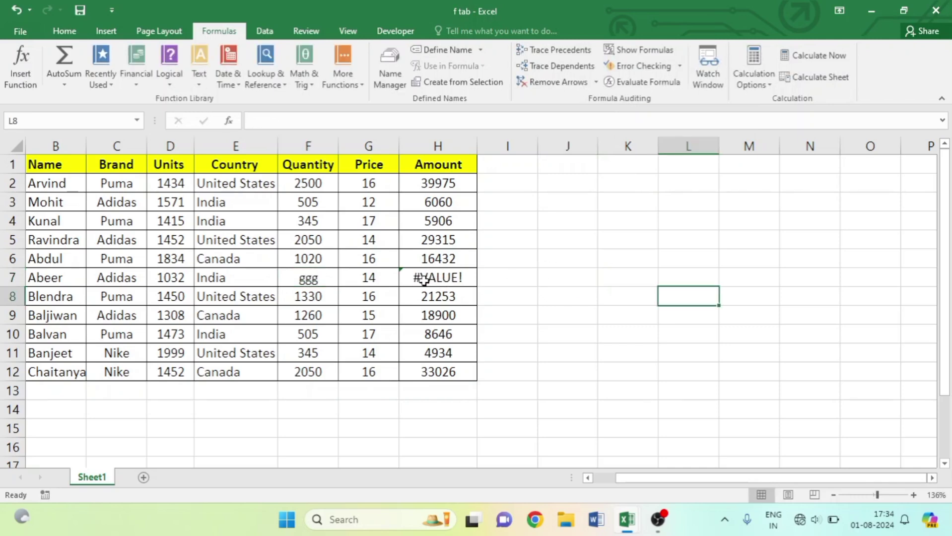
Evaluate the first reference of the Amount formula in H7 with Evaluate Formula, and close the evaluation.
left_click(423, 279)
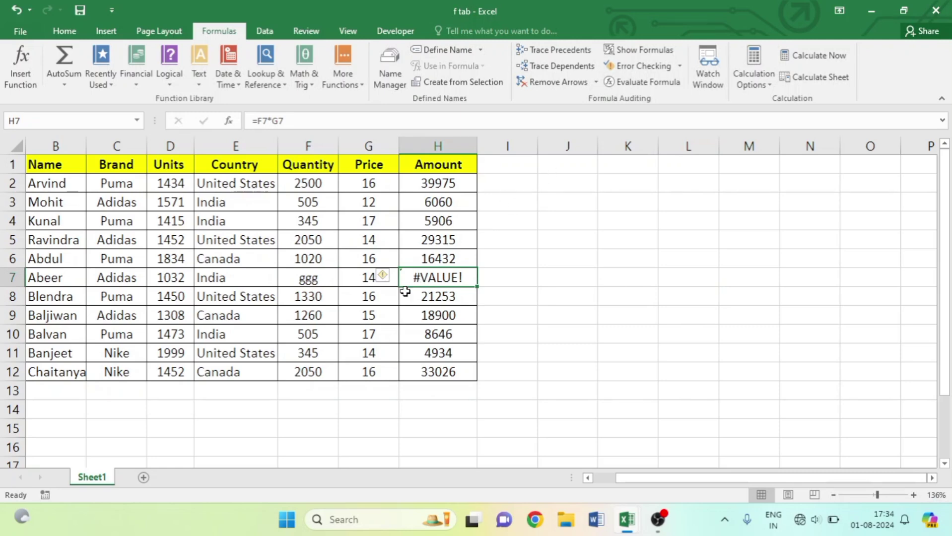
left_click(622, 83)
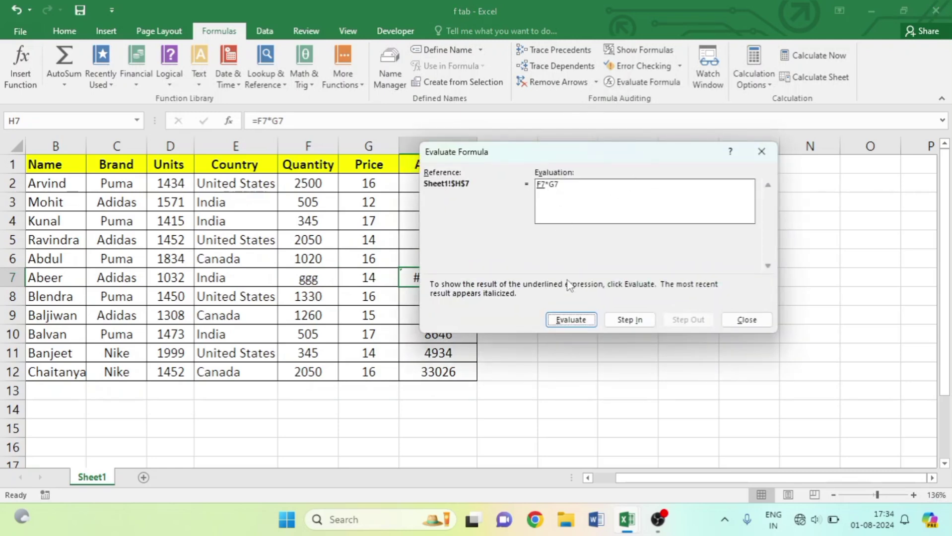
left_click_drag(524, 147, 639, 149)
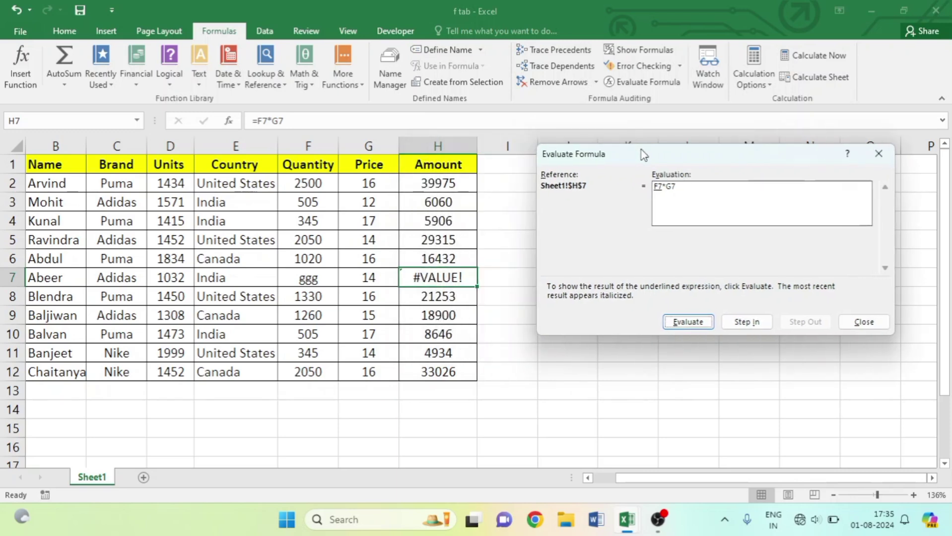
left_click(675, 323)
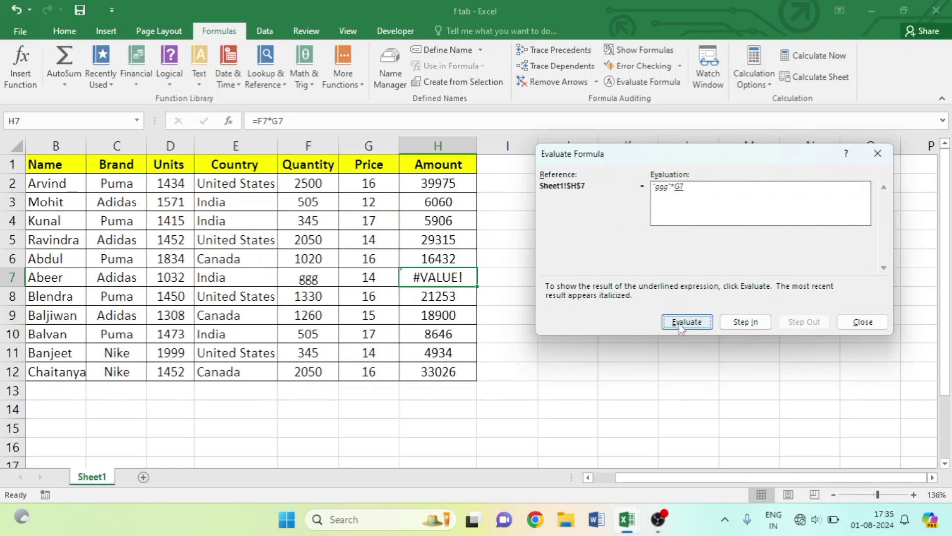
left_click(877, 154)
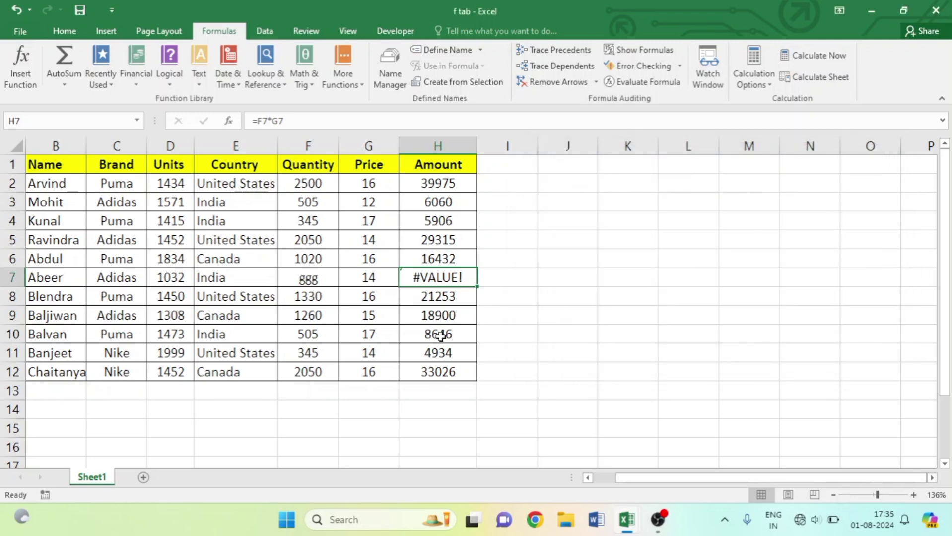
Undo the text entry in Quantity cell F7.
key("ctrl+z")
left_click(529, 279)
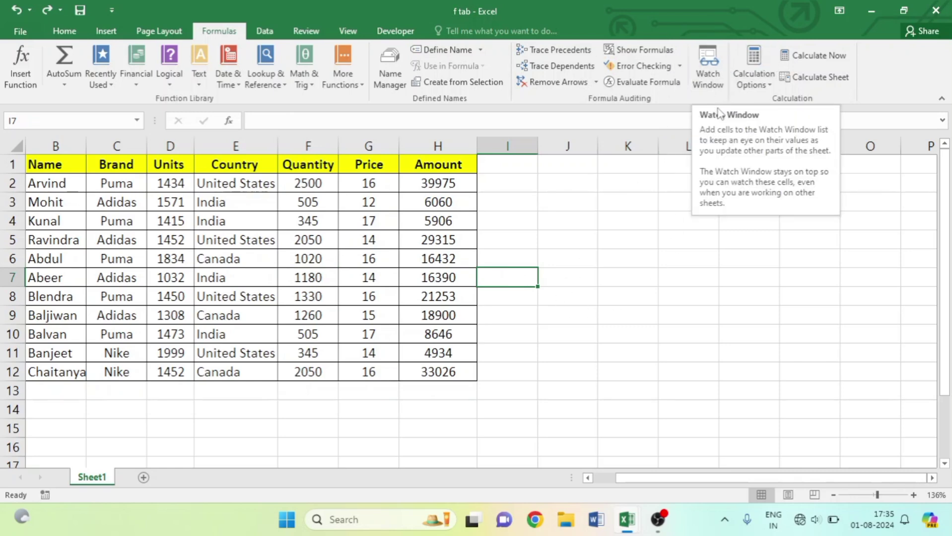
left_click(587, 225)
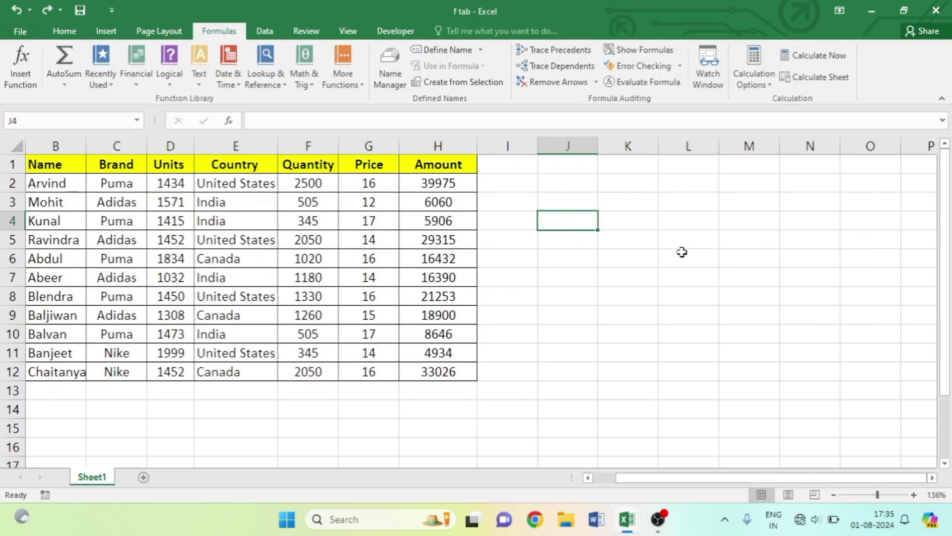
Copy the data rows B2:H12 and paste them directly below the table, starting at B13.
scroll(529, 257, "down", 1)
scroll(530, 257, "up", 1)
left_click(51, 185)
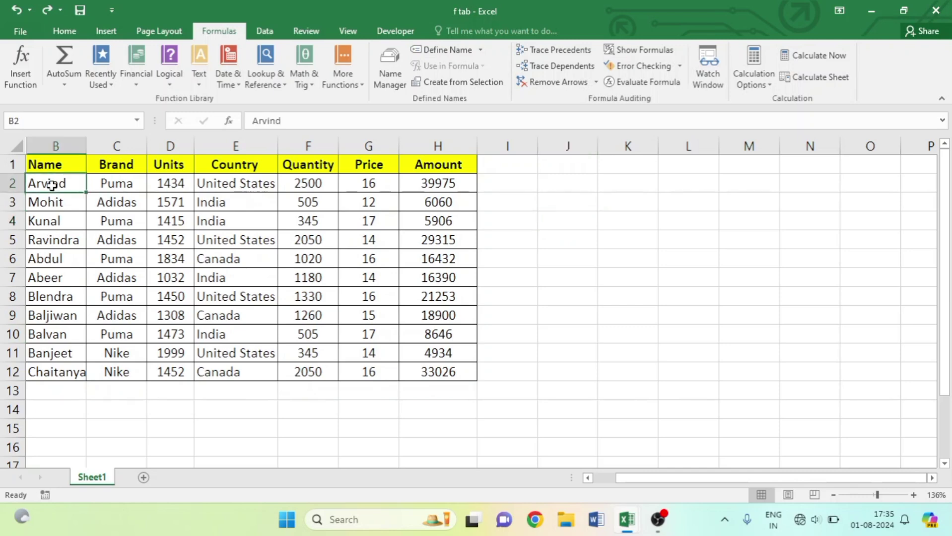
key("ctrl+shift+Down")
key("ctrl+shift+Right")
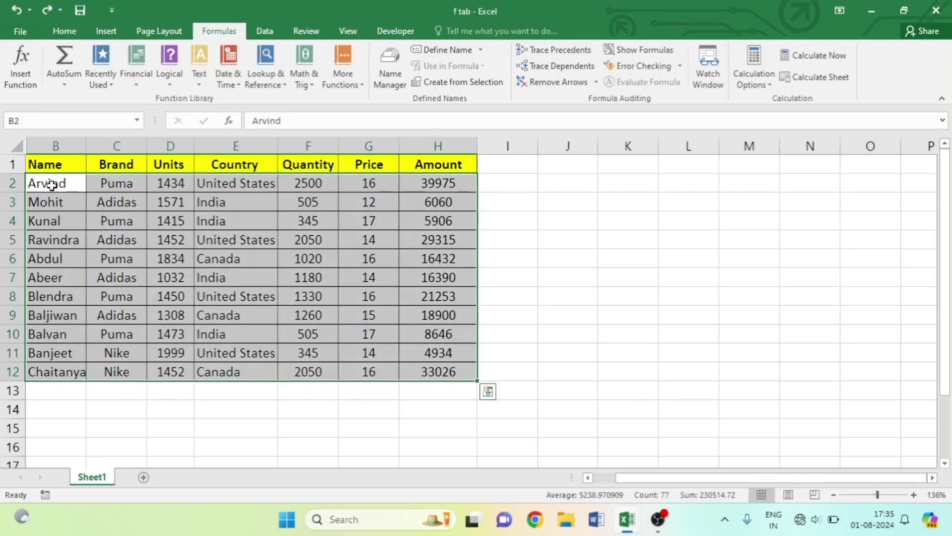
key("ctrl+c")
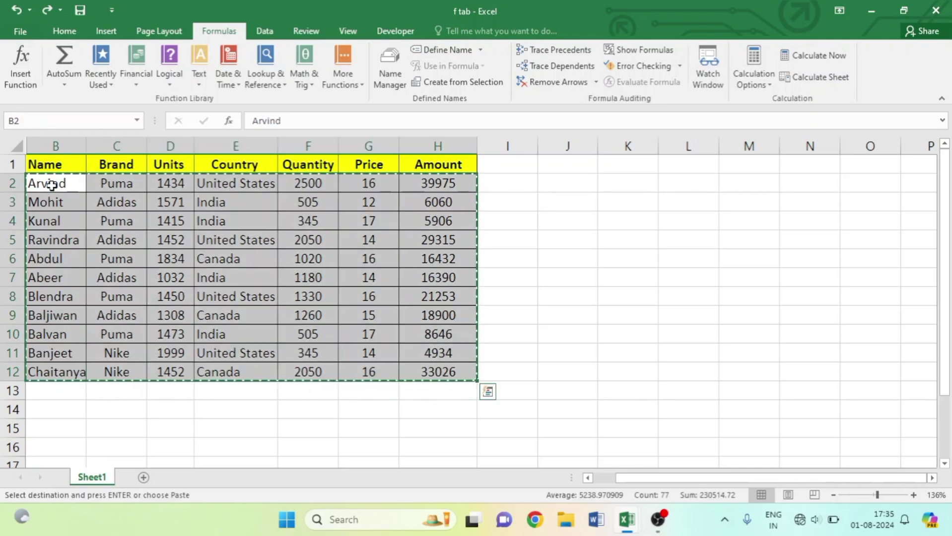
left_click(48, 390)
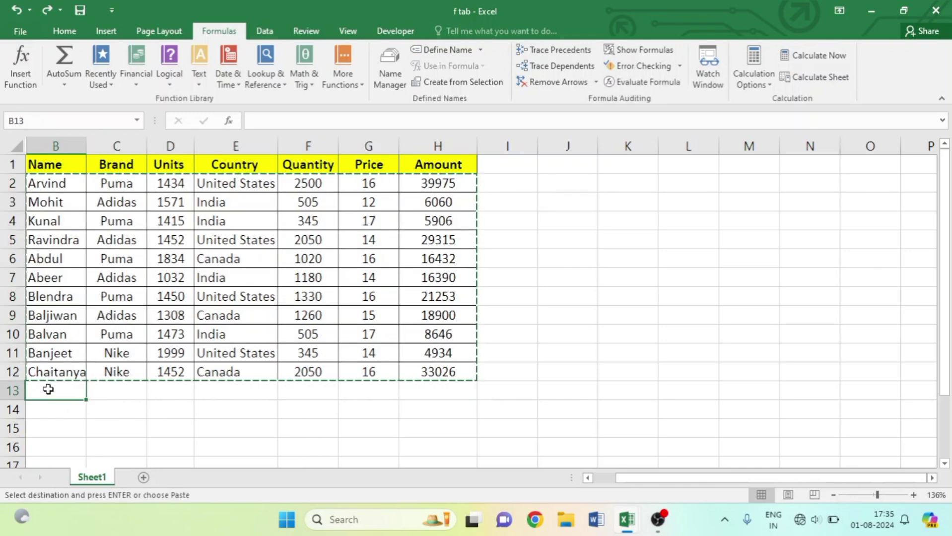
key("ctrl+v")
scroll(48, 390, "down", 3)
scroll(48, 390, "down", 3)
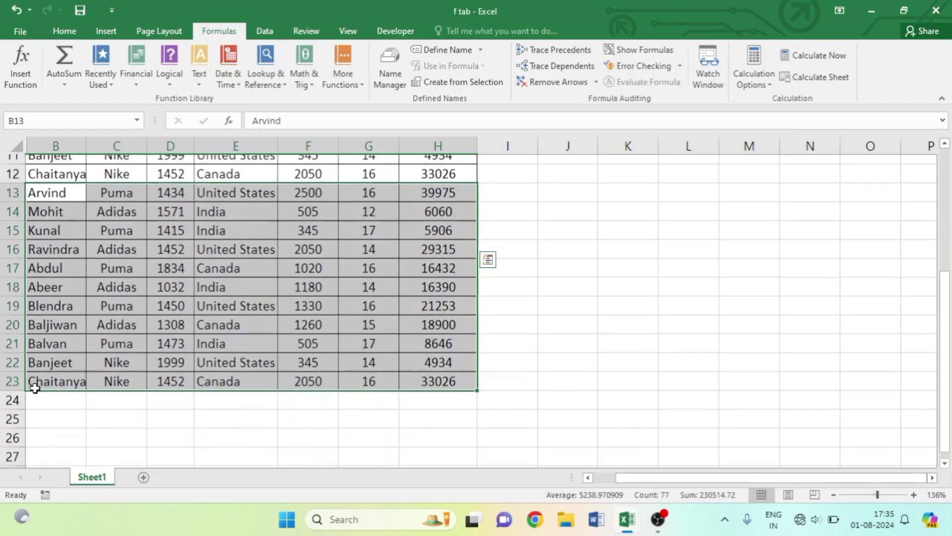
left_click(39, 254)
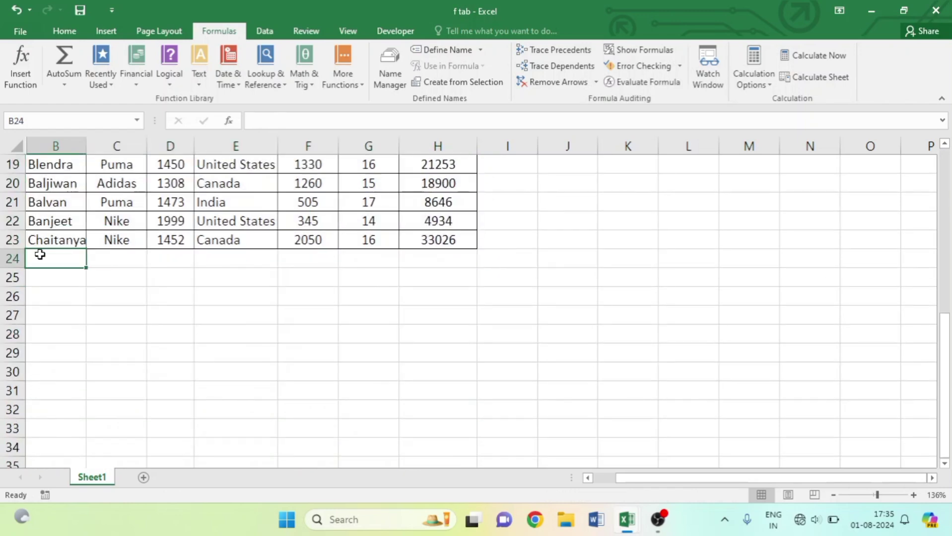
Copy the extended data rows B2:H23 and paste them below the table, starting at B24.
scroll(48, 228, "up", 4)
scroll(51, 211, "up", 2)
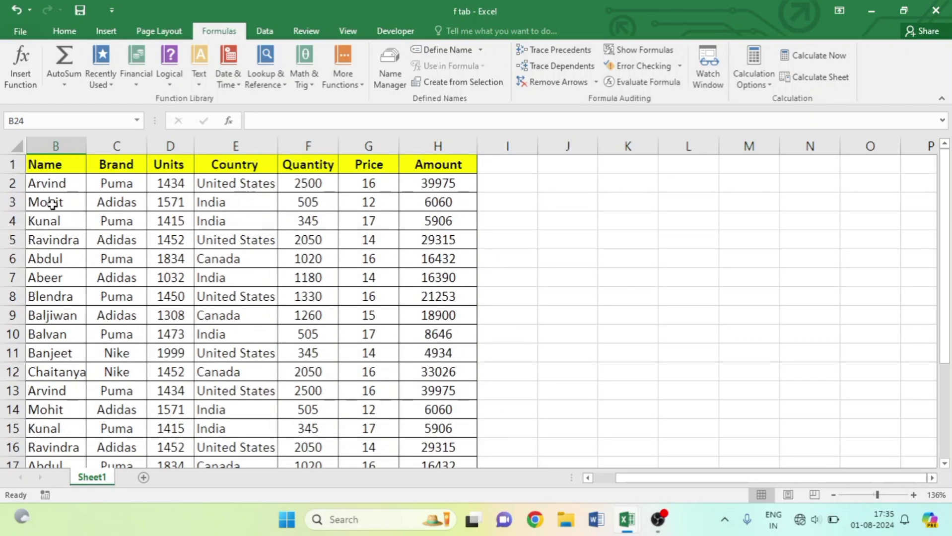
left_click(48, 182)
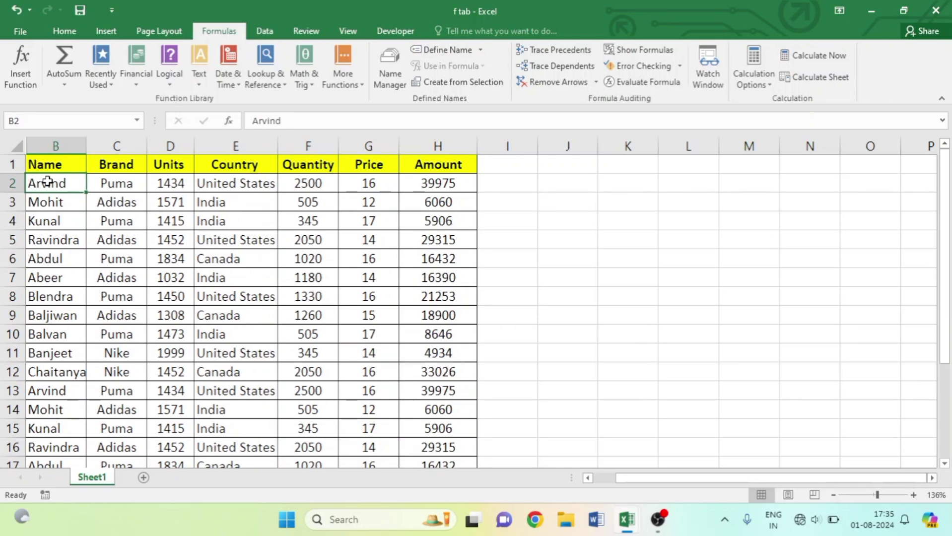
key("ctrl+shift+End")
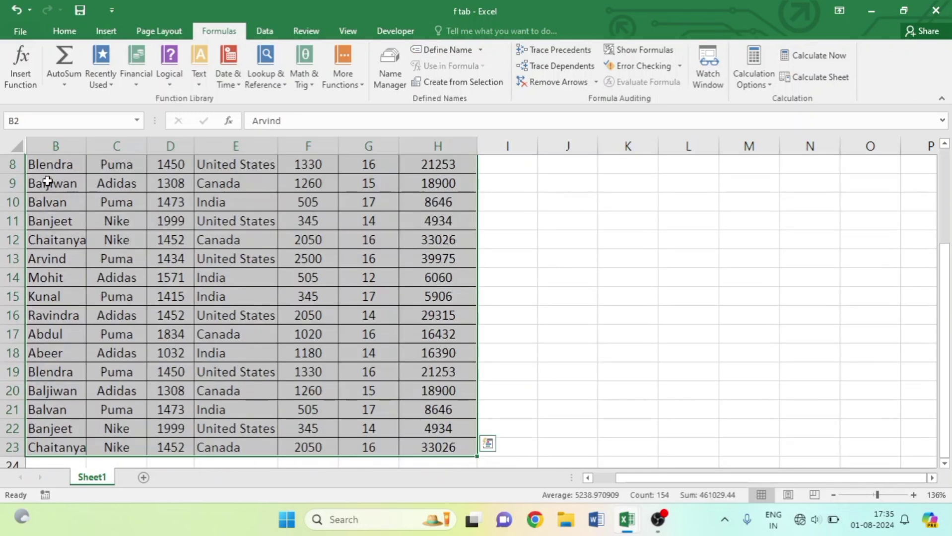
key("ctrl+c")
scroll(47, 182, "down", 3)
left_click(57, 292)
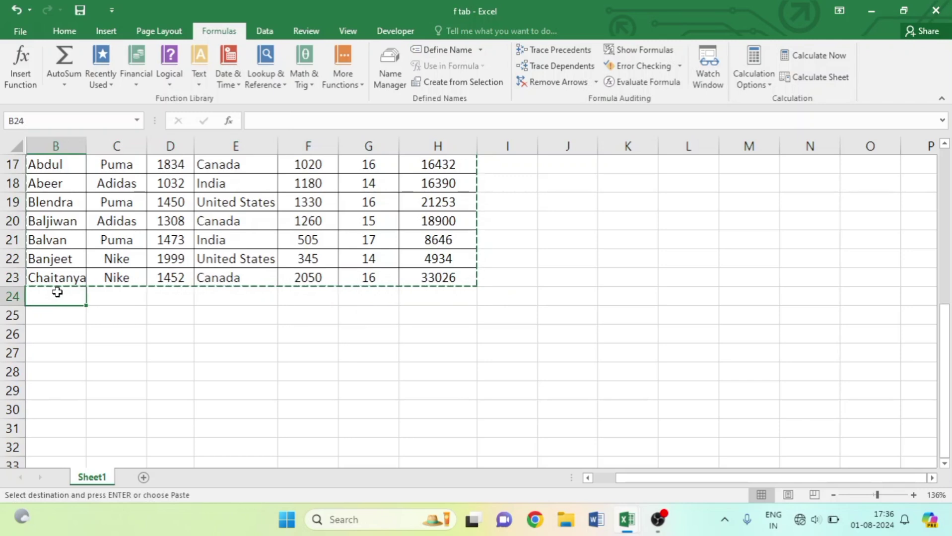
key("Return")
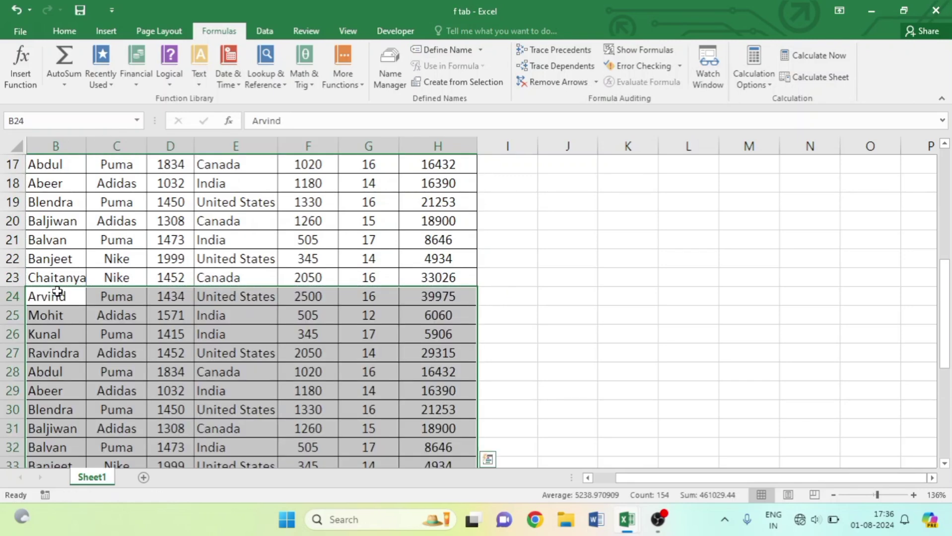
scroll(57, 293, "up", 5)
left_click(270, 253)
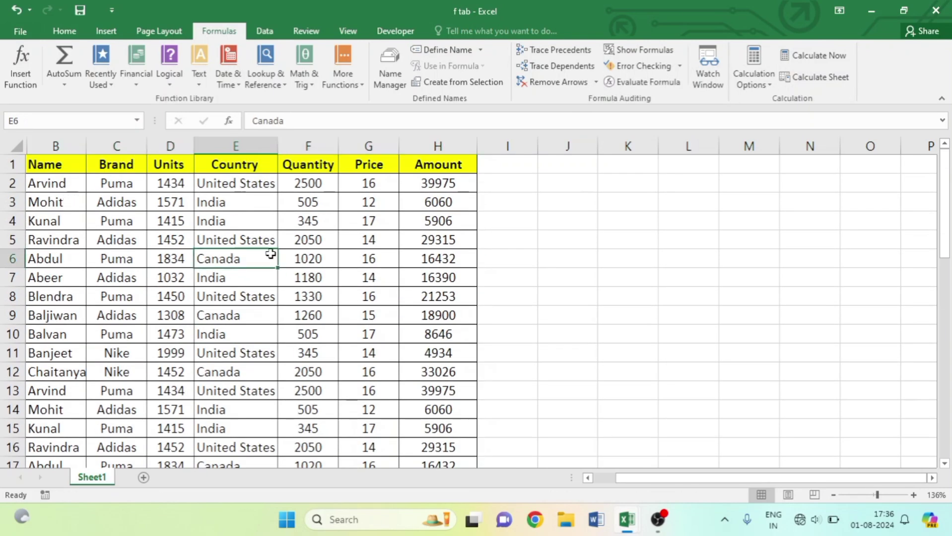
Enter the label Total in G46, below the last Price value.
scroll(562, 294, "down", 11)
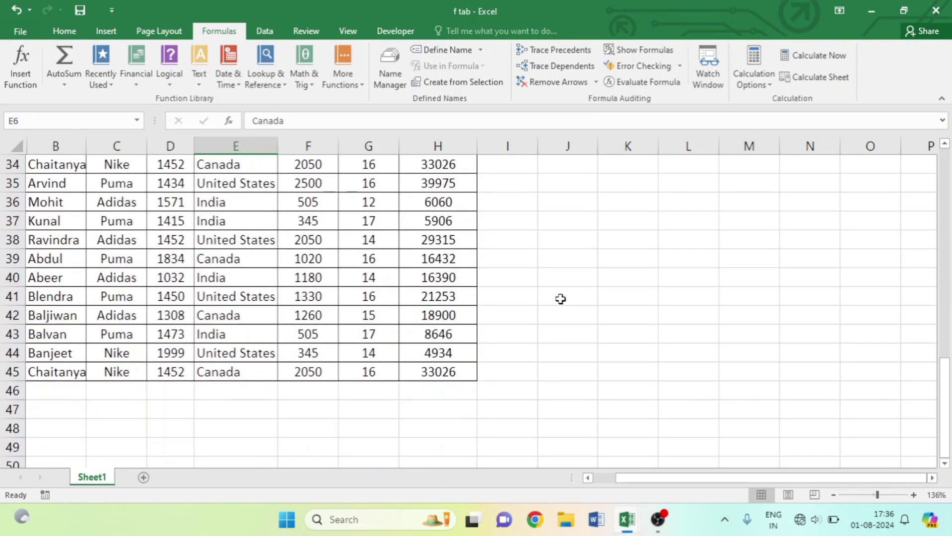
scroll(561, 298, "up", 3)
scroll(561, 298, "up", 8)
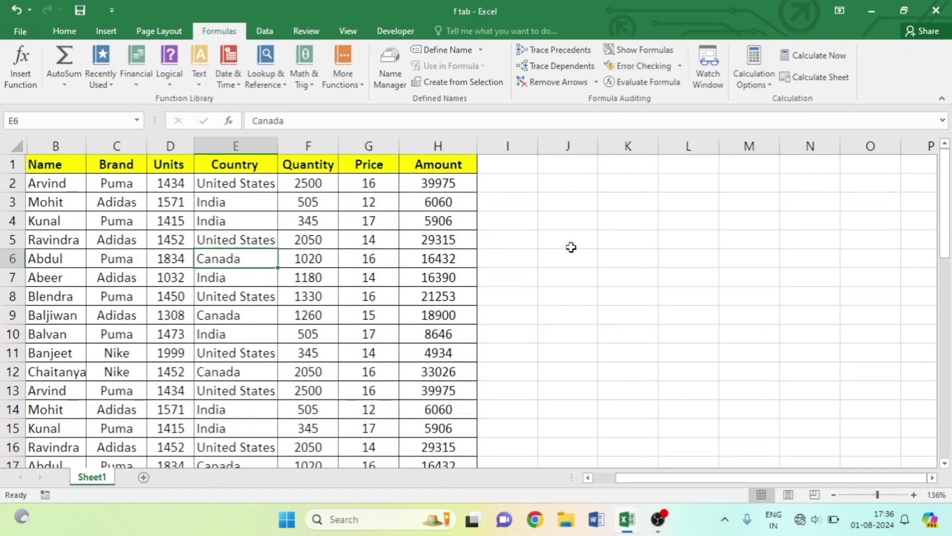
scroll(570, 246, "down", 3)
scroll(391, 327, "down", 12)
scroll(391, 318, "up", 3)
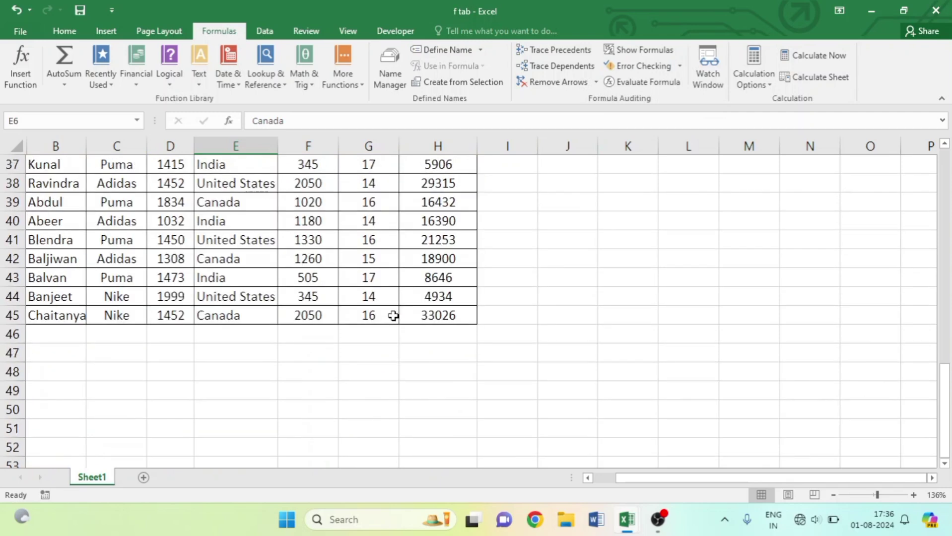
left_click(440, 334)
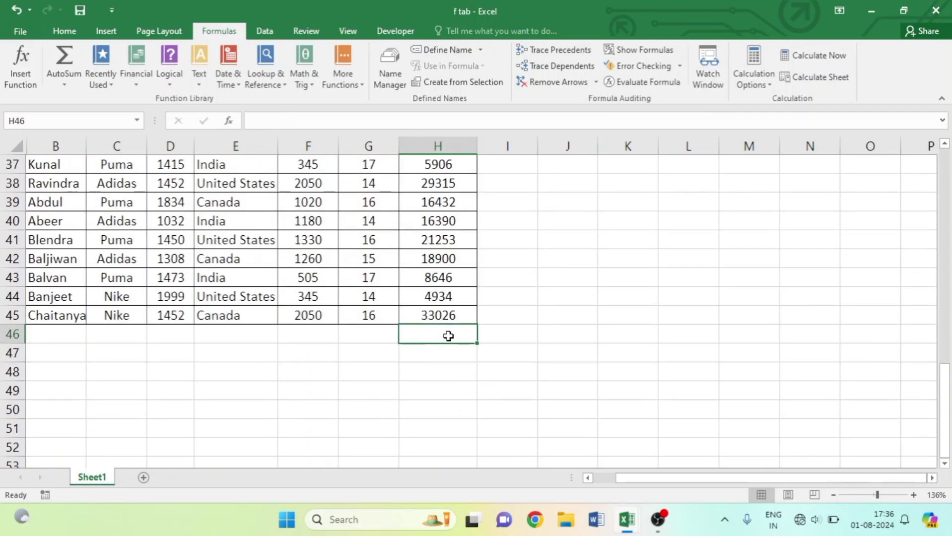
left_click(360, 336)
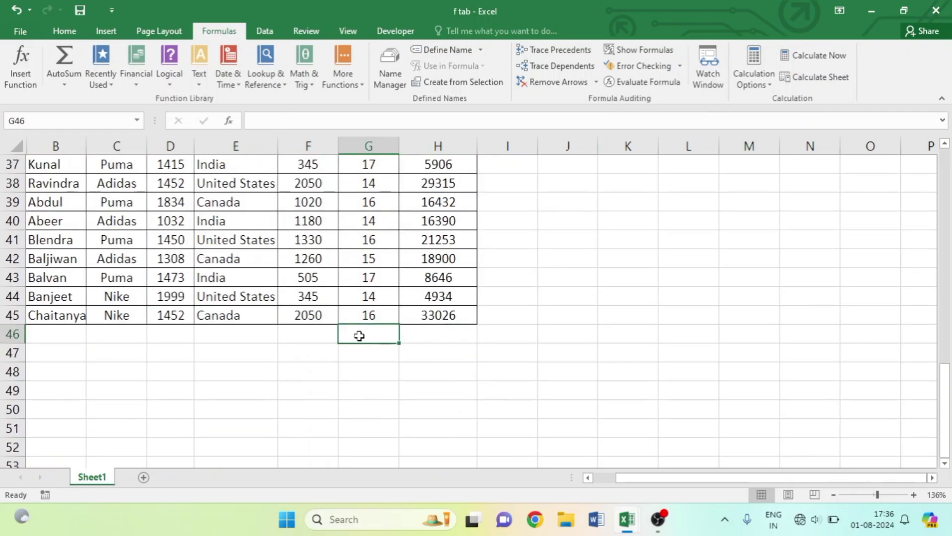
type("T")
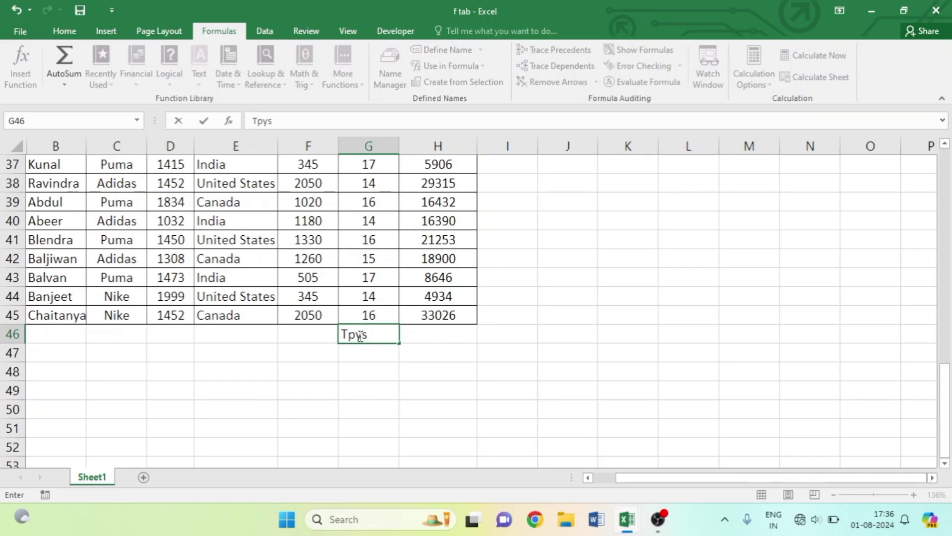
type("otal")
key("Tab")
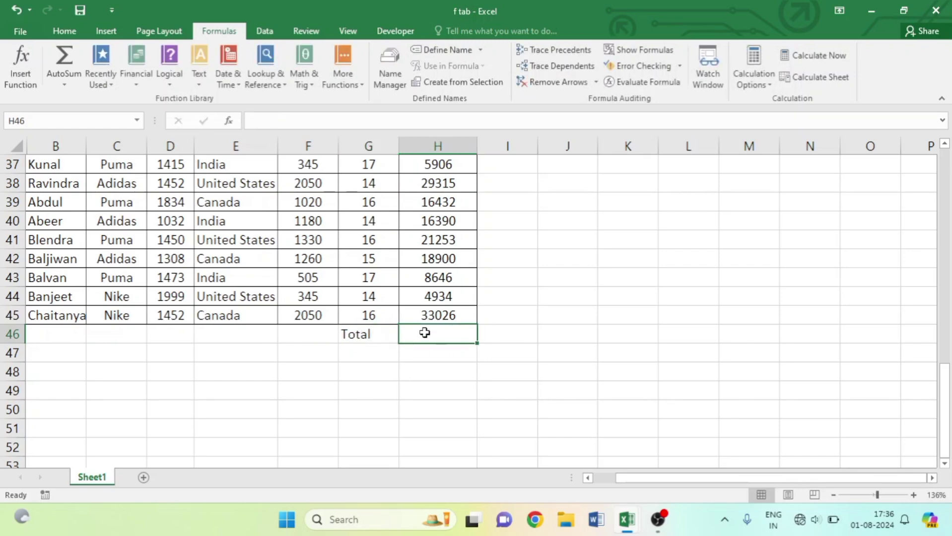
key("alt+=")
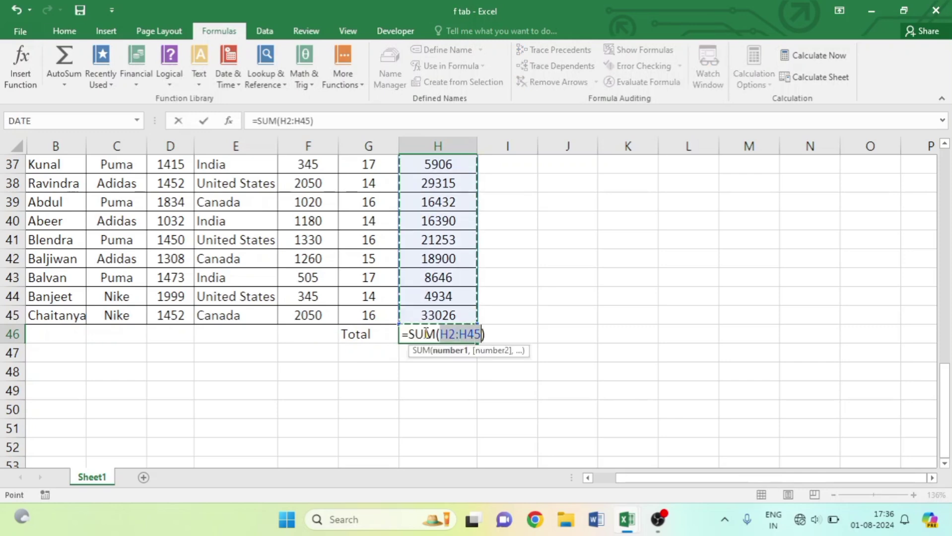
key("BackSpace")
key("BackSpace")
key("BackSpace")
key("BackSpace")
key("BackSpace")
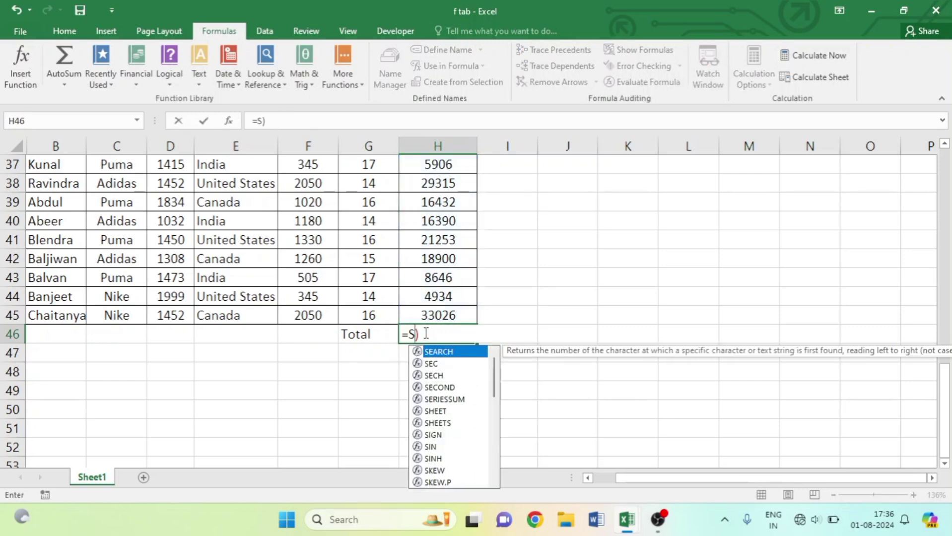
key("Escape")
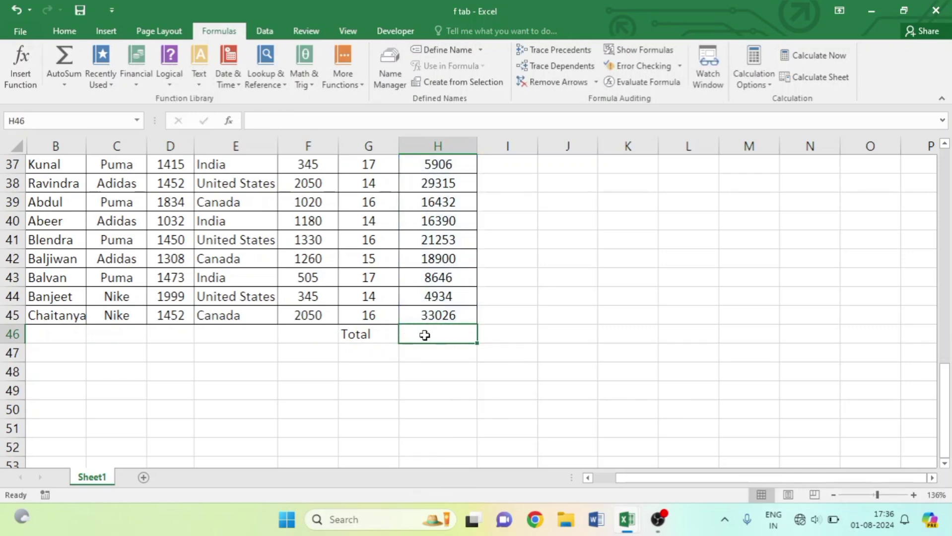
Sum the Amount column in H46 with AutoSum over H2:H45.
key("alt+=")
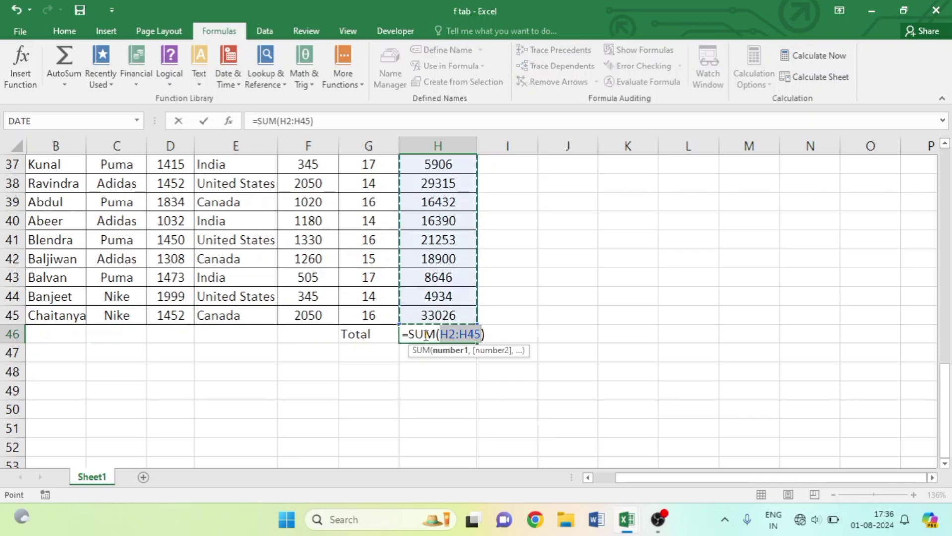
key("Return")
left_click(431, 335)
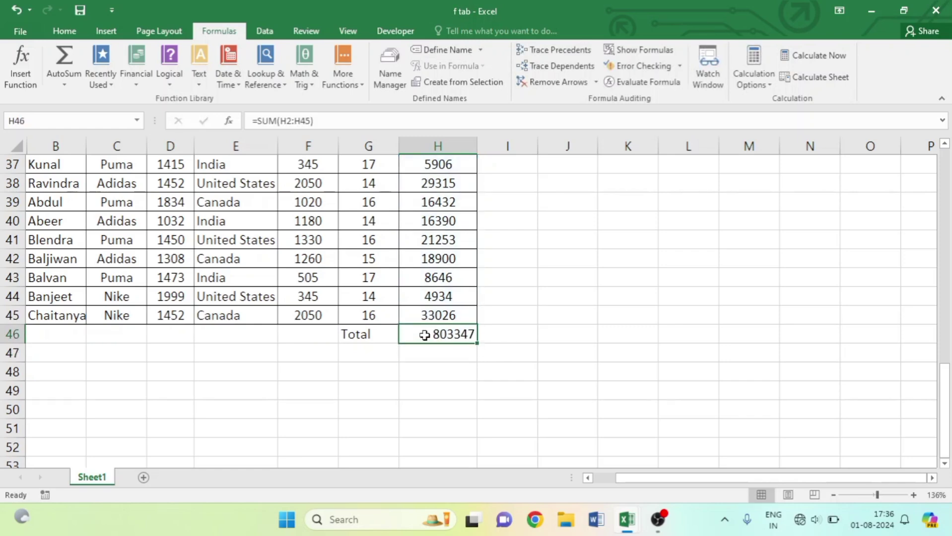
left_click_drag(365, 334, 436, 335)
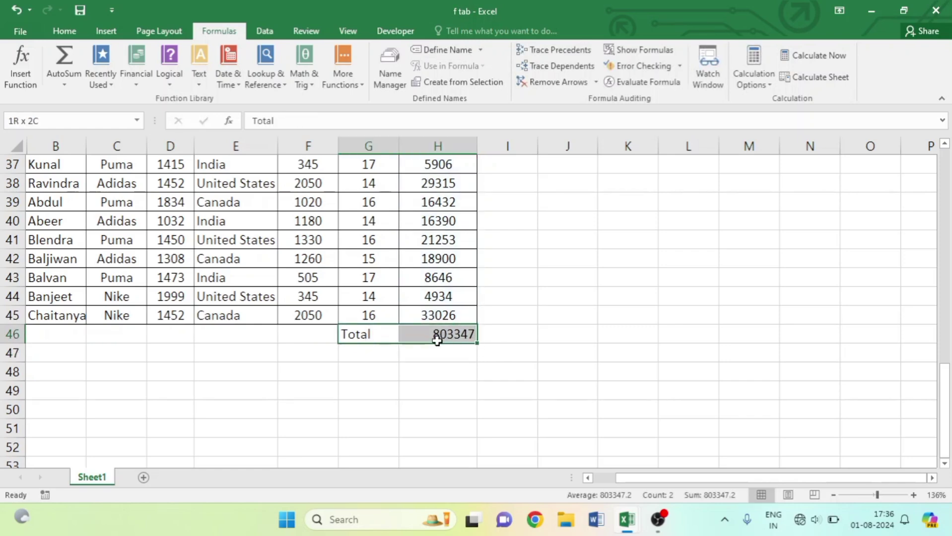
left_click(557, 351)
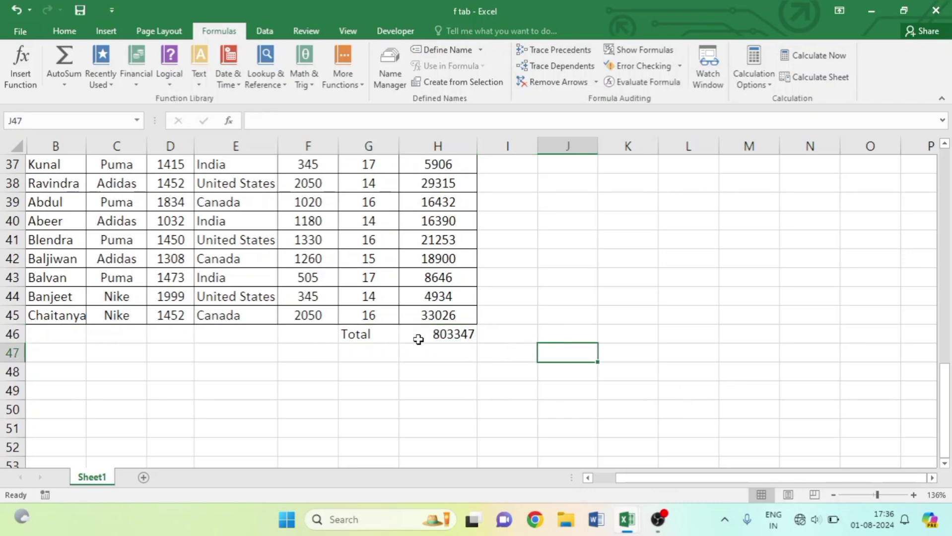
Add the total cells G46:H46 to the Watch Window and place the window beside the table.
scroll(465, 325, "up", 12)
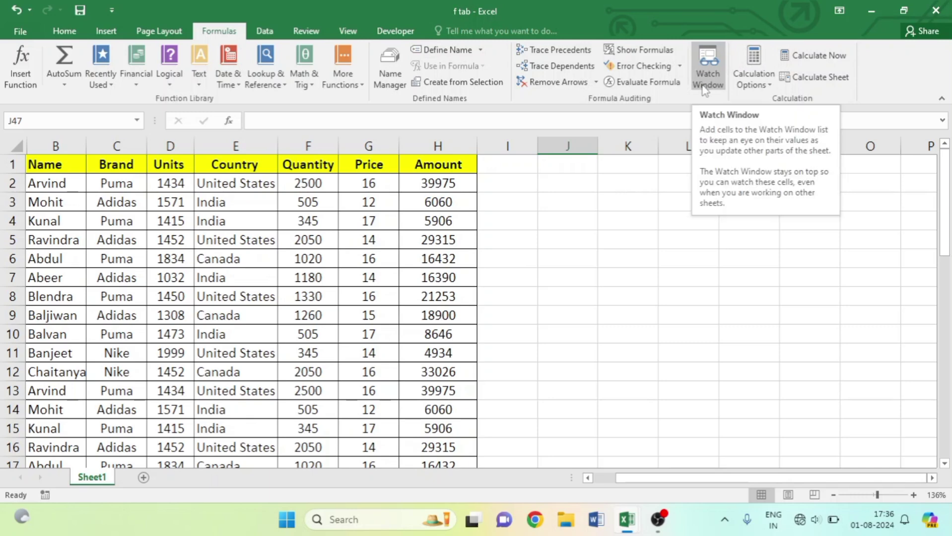
scroll(297, 293, "down", 13)
left_click(371, 277)
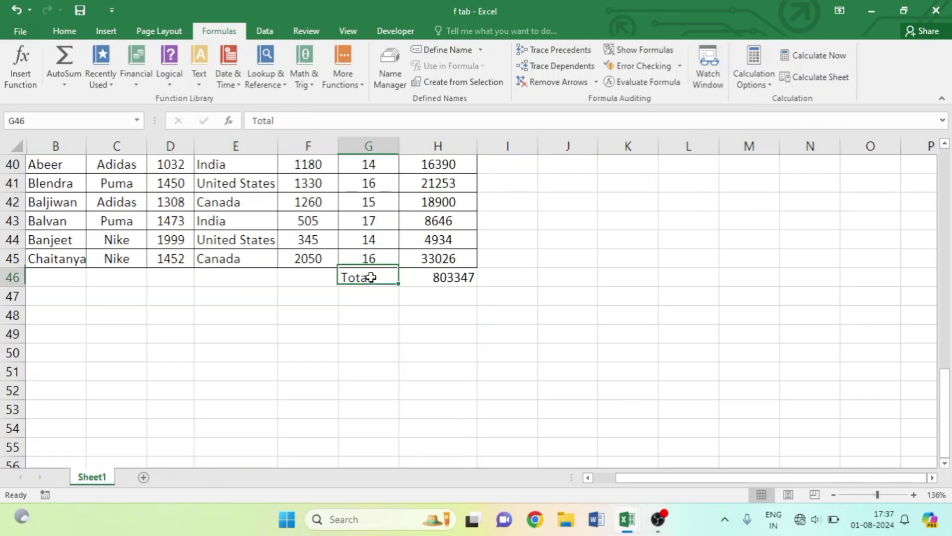
left_click_drag(371, 278, 433, 276)
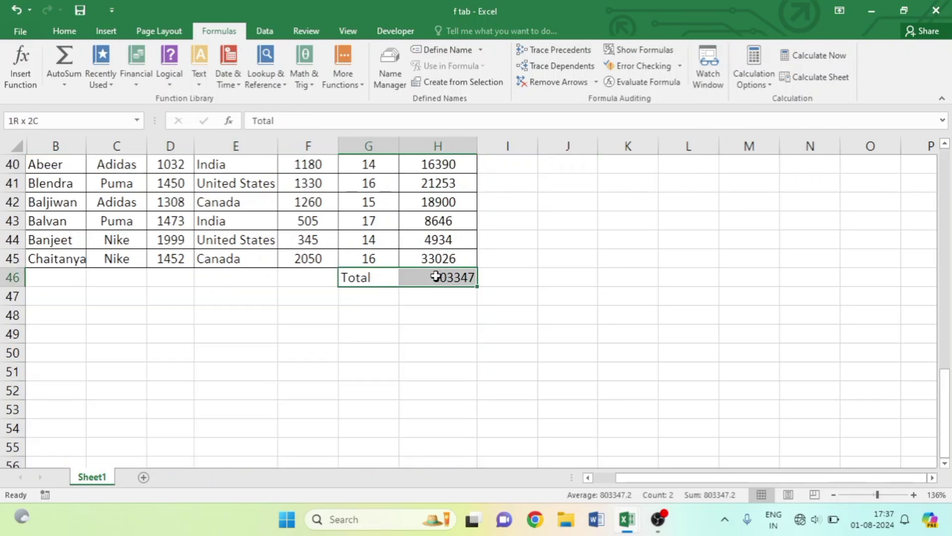
left_click(708, 96)
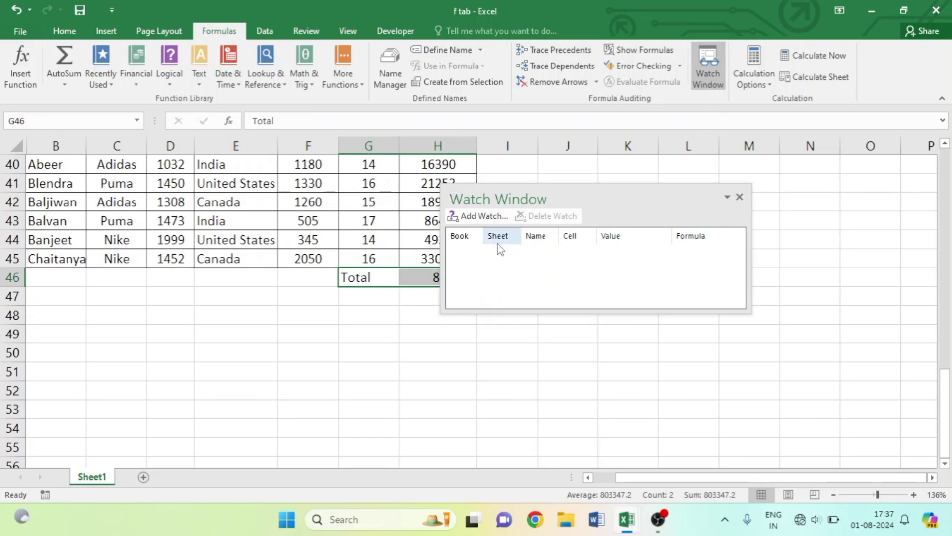
left_click(469, 215)
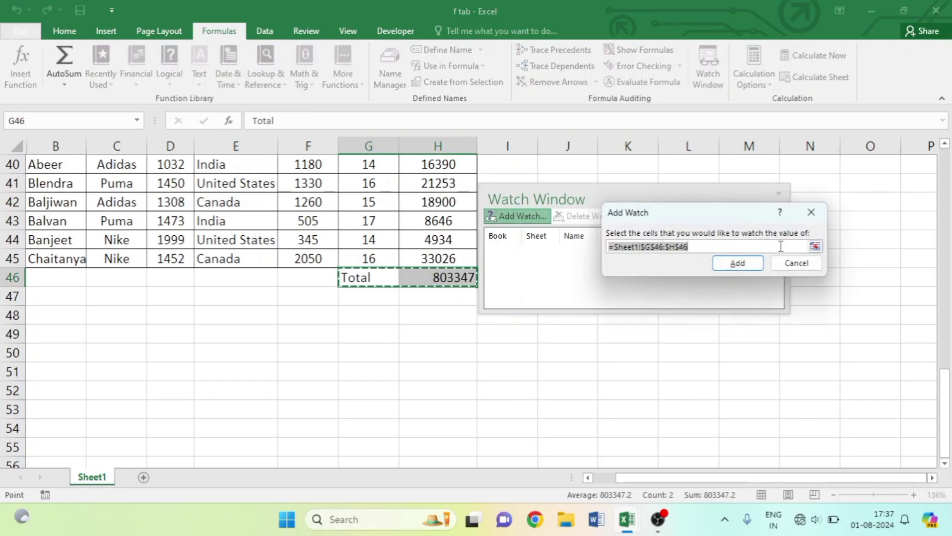
left_click(737, 263)
left_click_drag(667, 198, 716, 166)
Set the Price in G5 to 50000 with the Watch Window open.
scroll(476, 288, "up", 4)
scroll(447, 291, "up", 9)
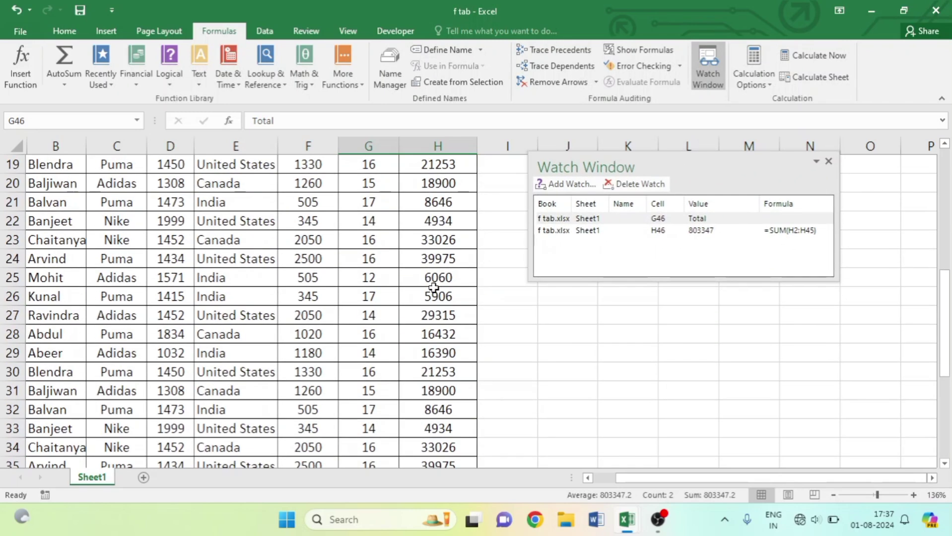
left_click(444, 190)
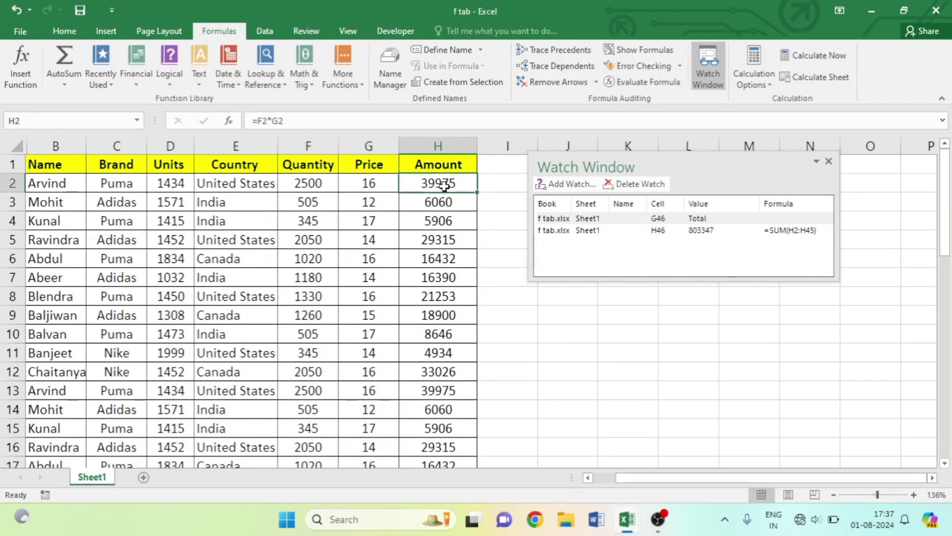
left_click(375, 240)
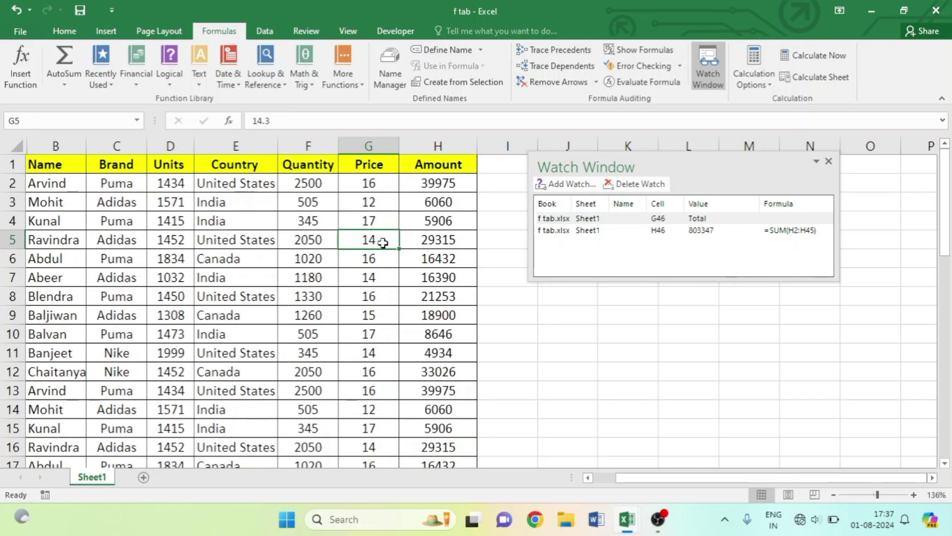
type("5000")
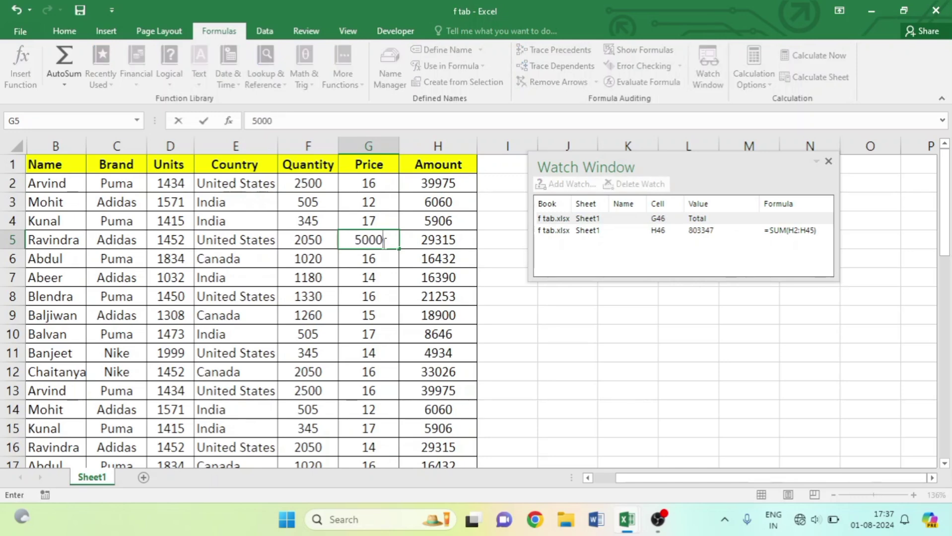
type("0")
key("Return")
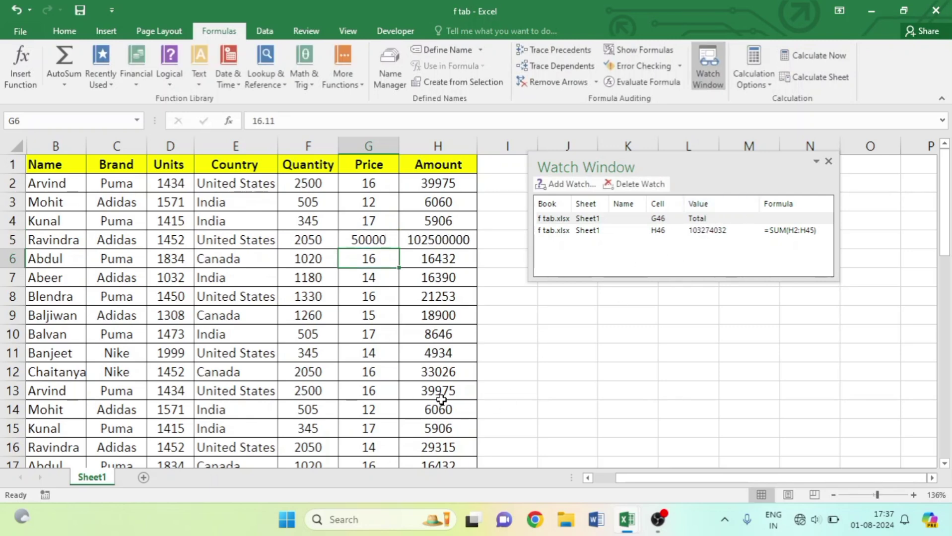
Compare the total in H46 on the sheet with its entry in the Watch Window.
scroll(440, 393, "down", 17)
scroll(436, 382, "up", 4)
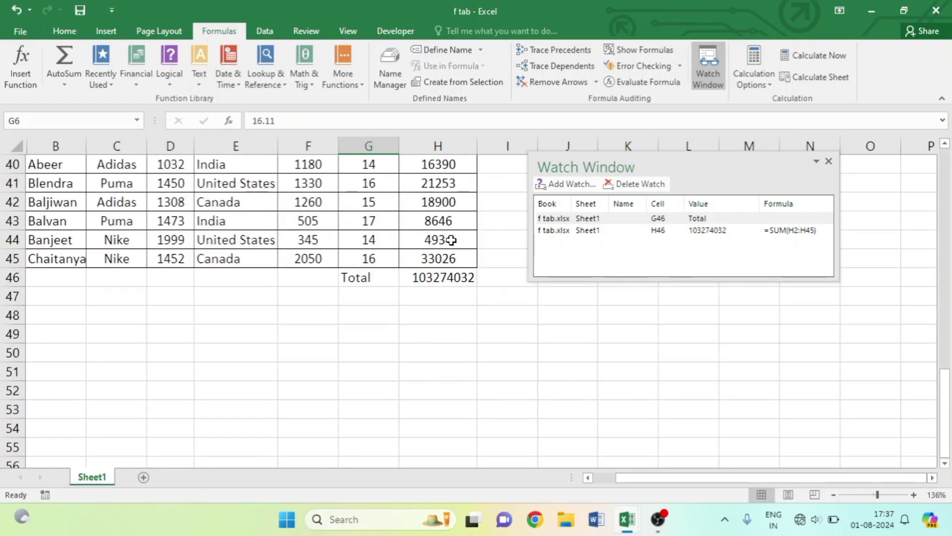
scroll(427, 278, "up", 13)
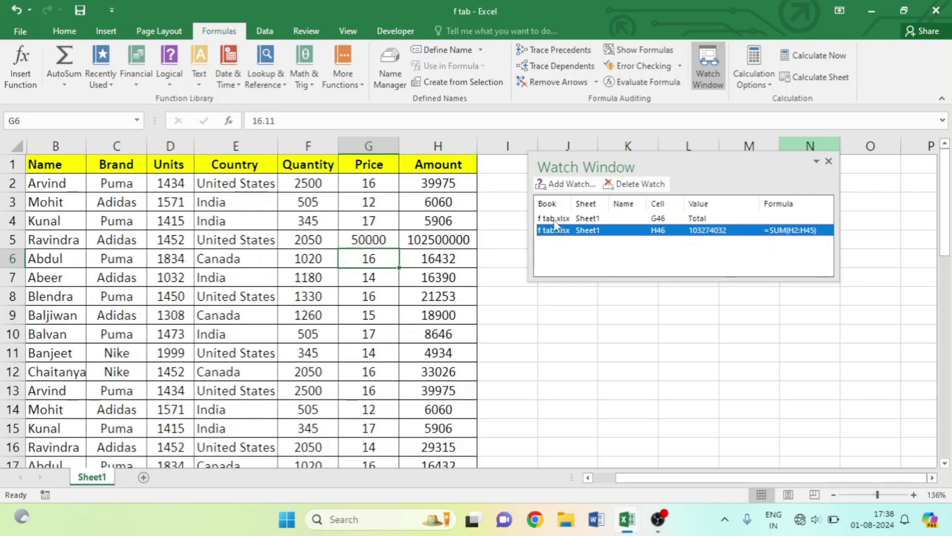
left_click(462, 302)
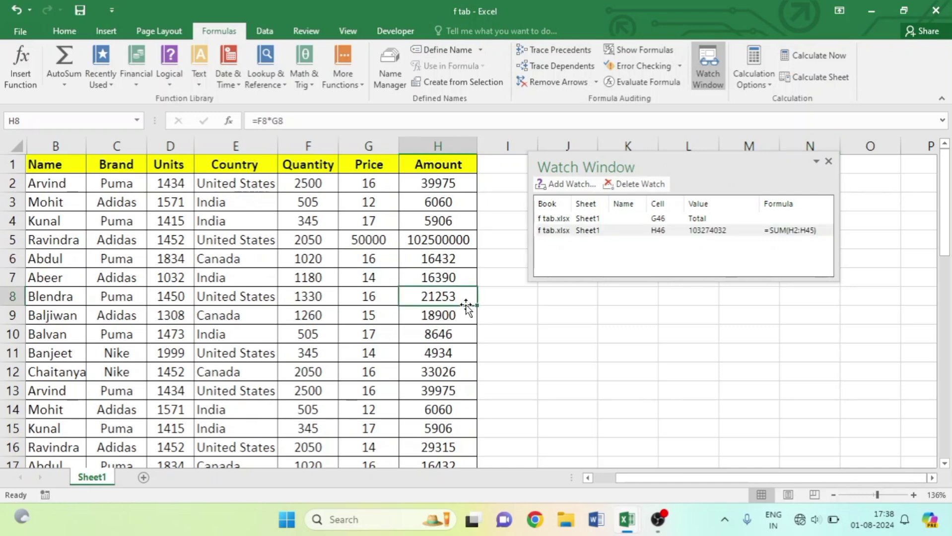
scroll(461, 305, "down", 9)
scroll(461, 306, "down", 5)
scroll(454, 258, "up", 1)
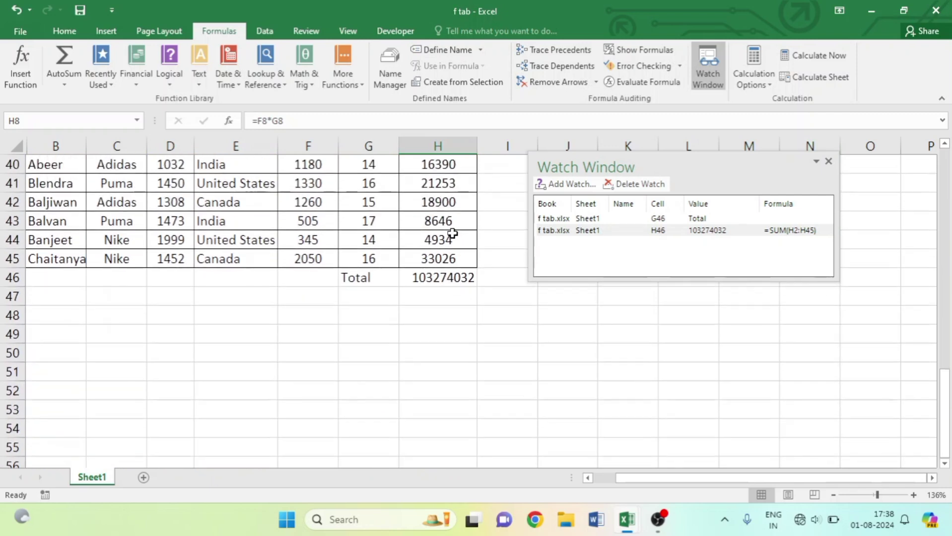
scroll(456, 277, "up", 13)
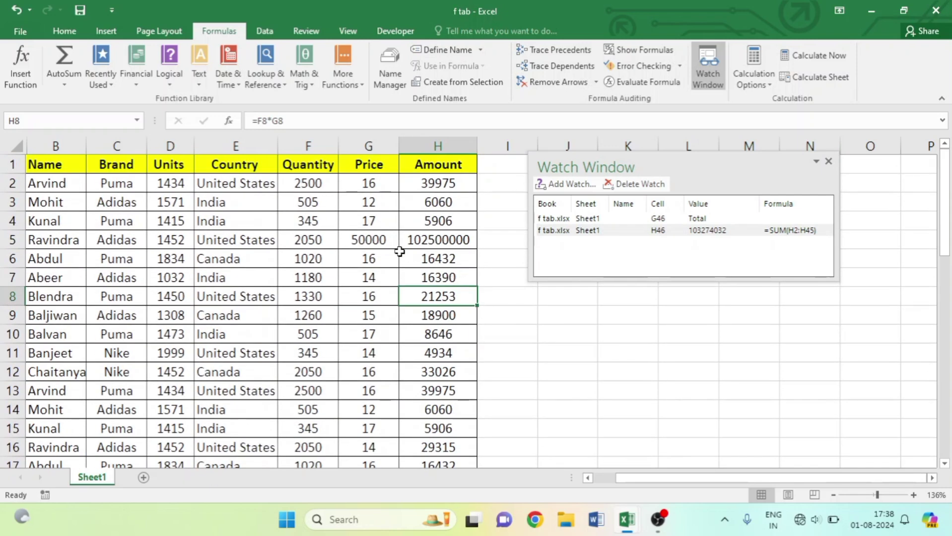
left_click(437, 262)
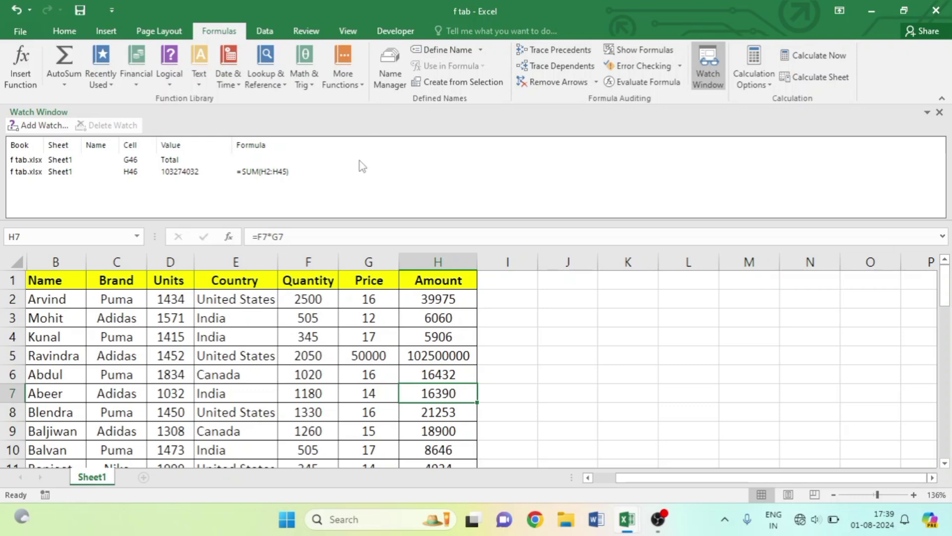
Undock the Watch Window so it floats over the empty cells beside the table, and close it.
left_click_drag(312, 114, 672, 292)
left_click(676, 232)
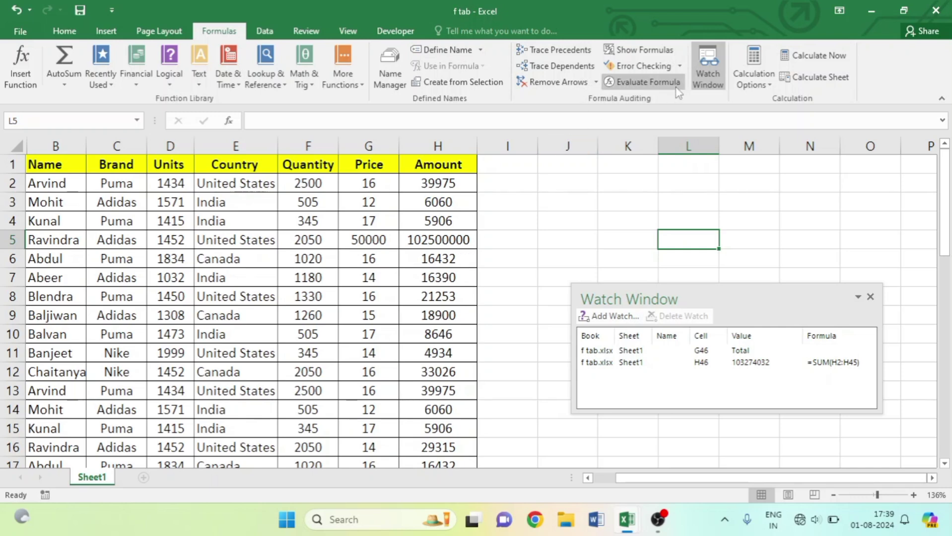
left_click_drag(761, 297, 740, 244)
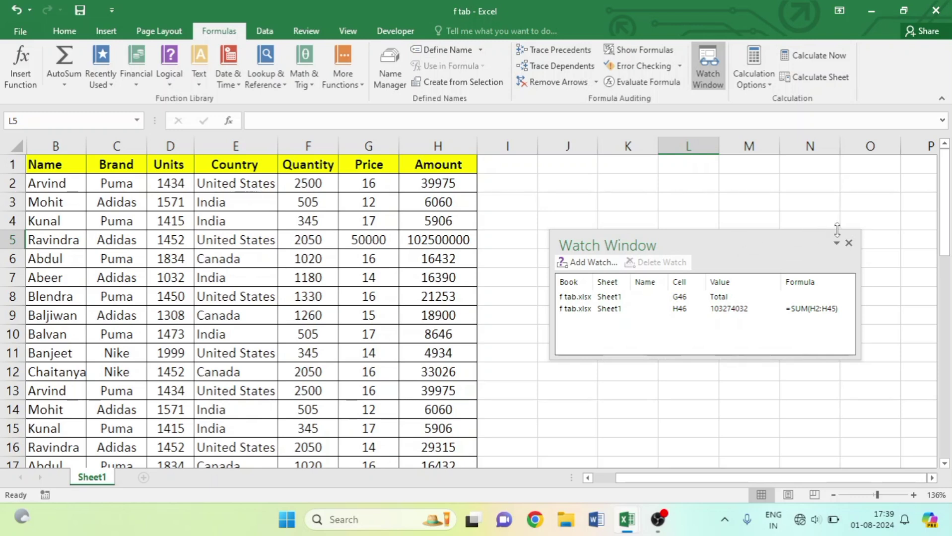
left_click(848, 243)
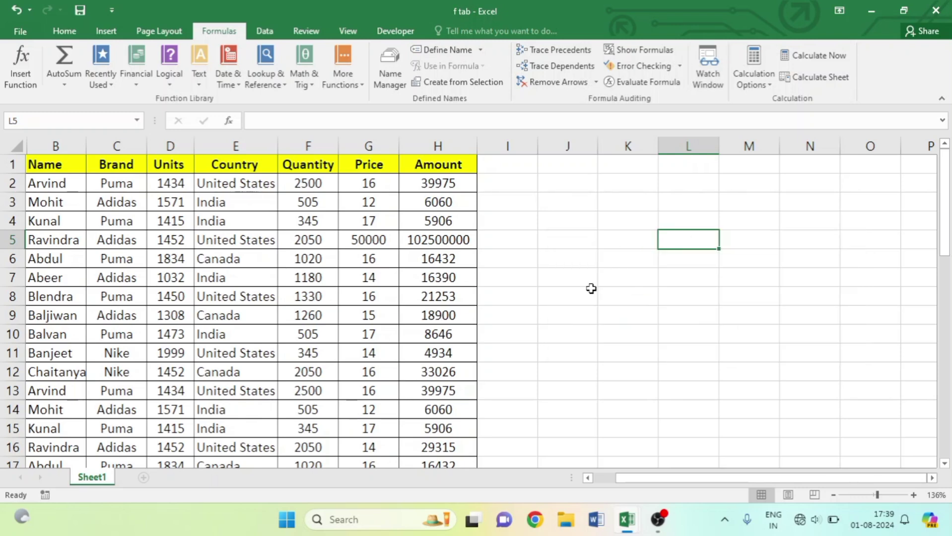
Undo the price change, the total row and both pasted row blocks, back to the original data in rows 2 to 12.
key("ctrl+z")
key("ctrl+z")
key("ctrl+z")
key("ctrl+z")
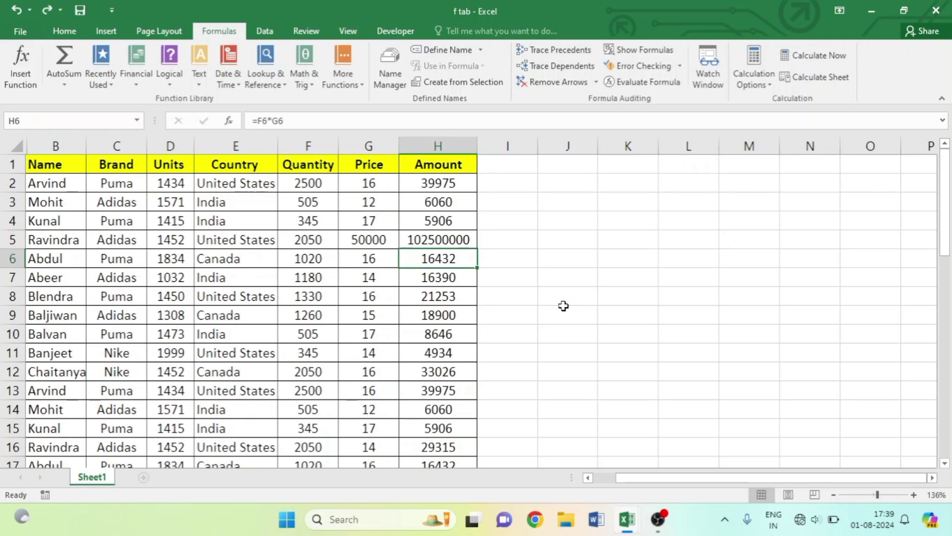
key("ctrl+z")
key("ctrl+z")
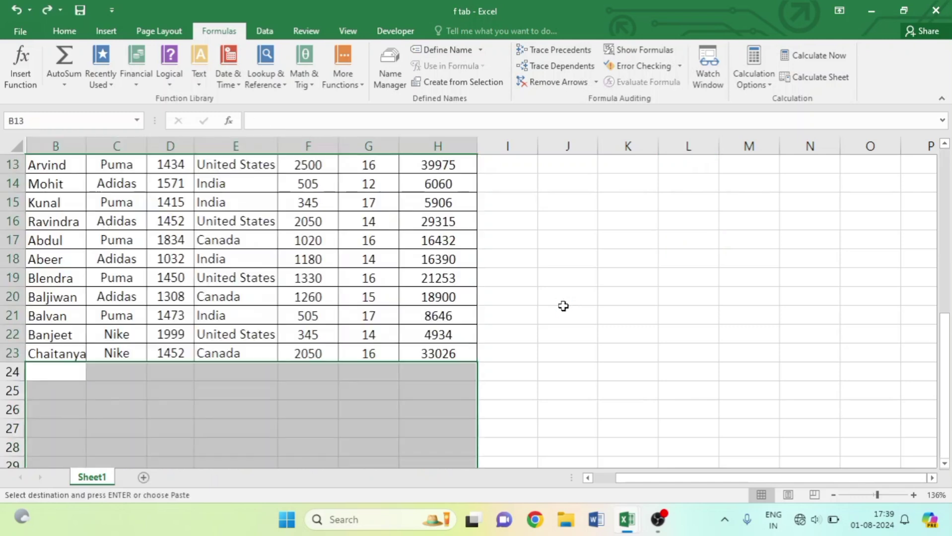
scroll(563, 307, "up", 2)
scroll(562, 306, "up", 4)
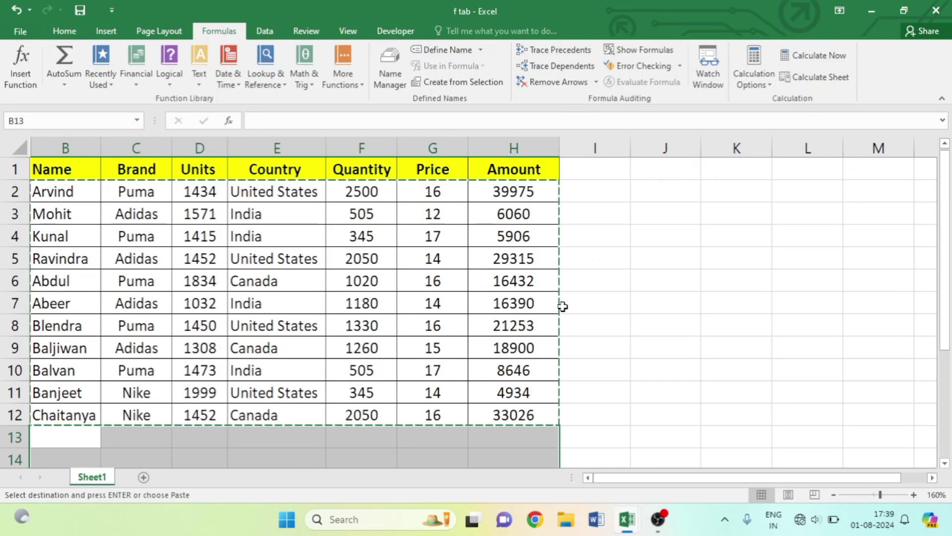
key("Escape")
left_click(666, 313)
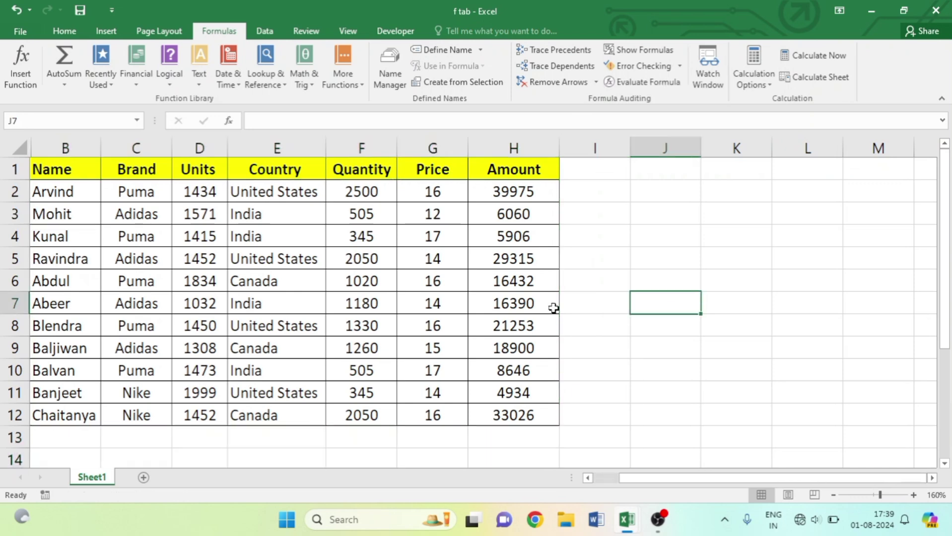
left_click(591, 325)
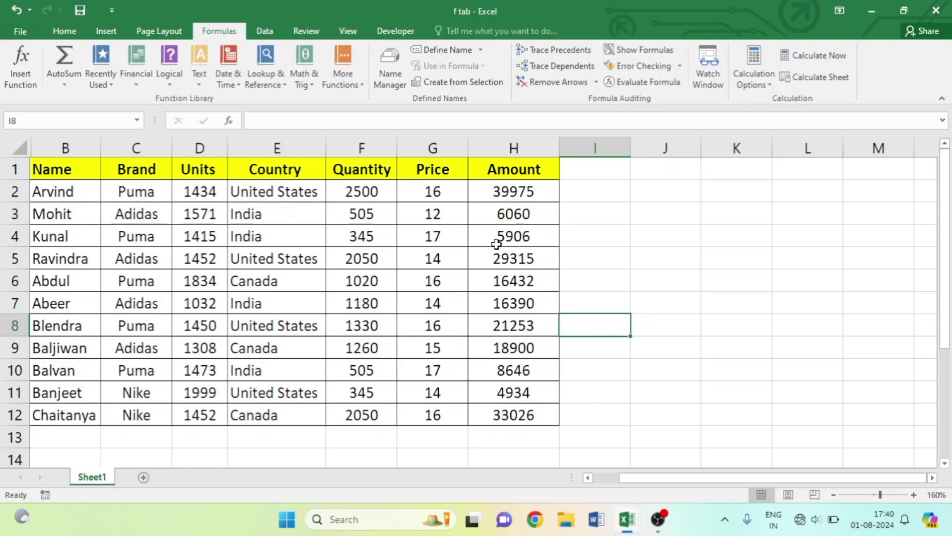
Clear the Amount values in H2:H12 and check the available calculation options.
left_click_drag(518, 193, 493, 412)
key("Delete")
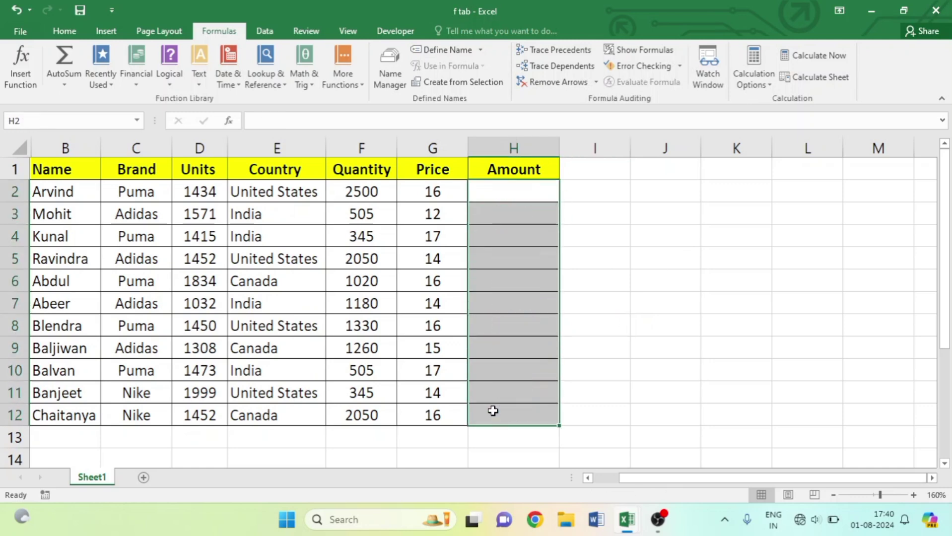
left_click(508, 201)
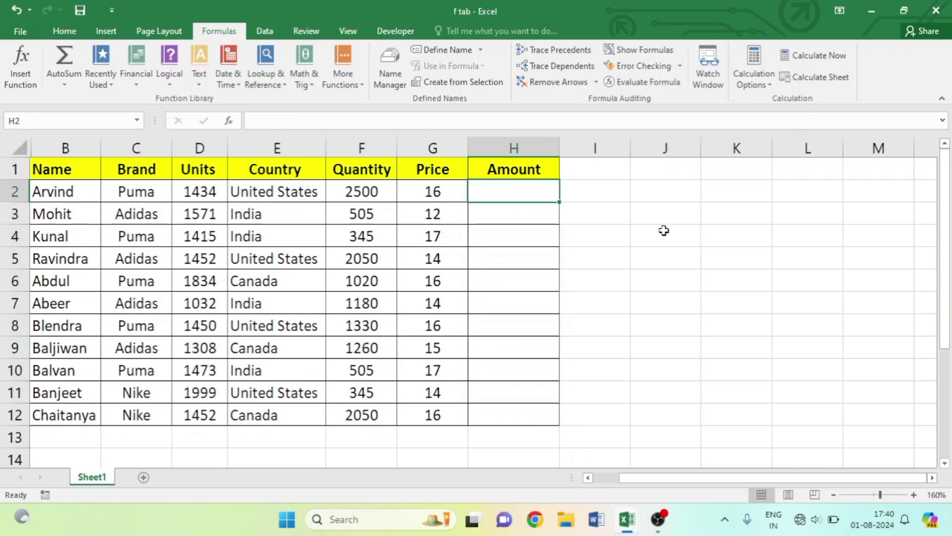
left_click(748, 86)
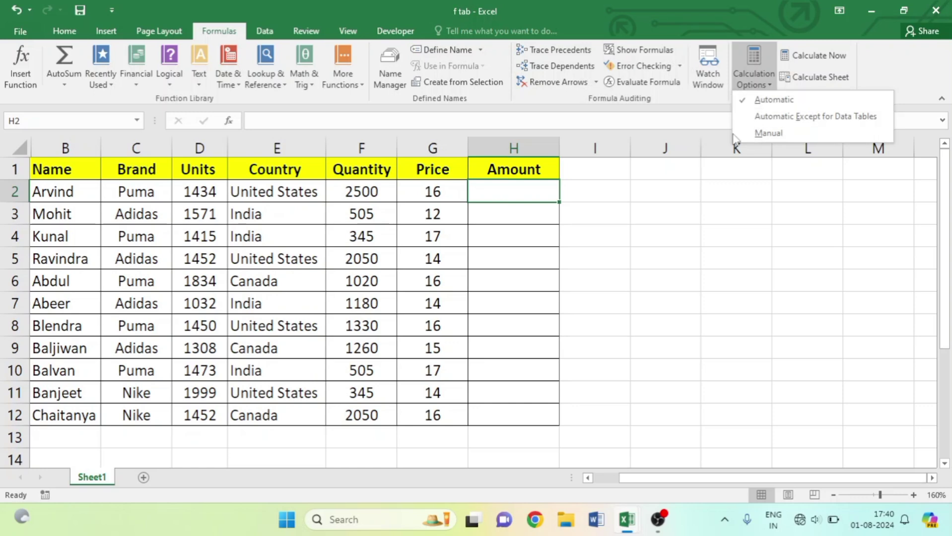
Enter the formula =F2*G2 in H2 and fill it down the Amount column to H12.
left_click(494, 190)
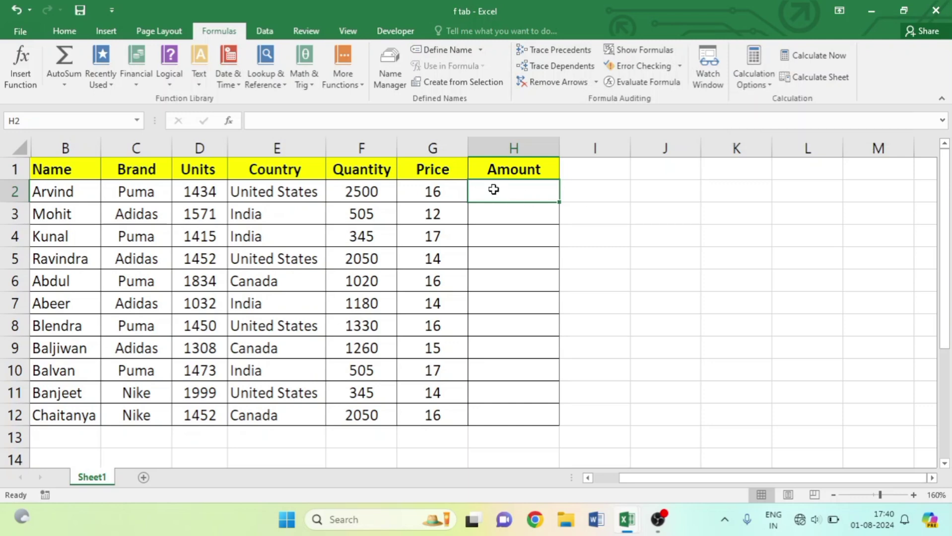
type("=")
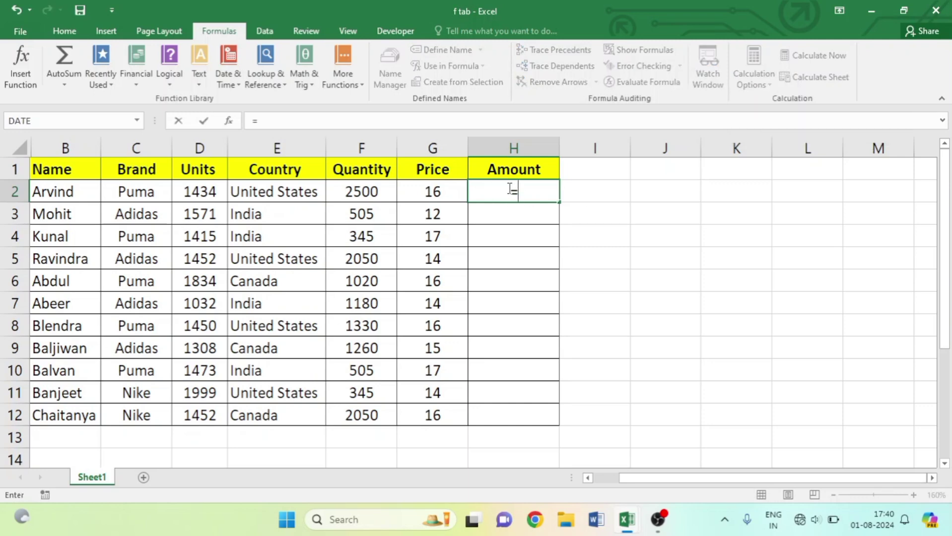
left_click(363, 192)
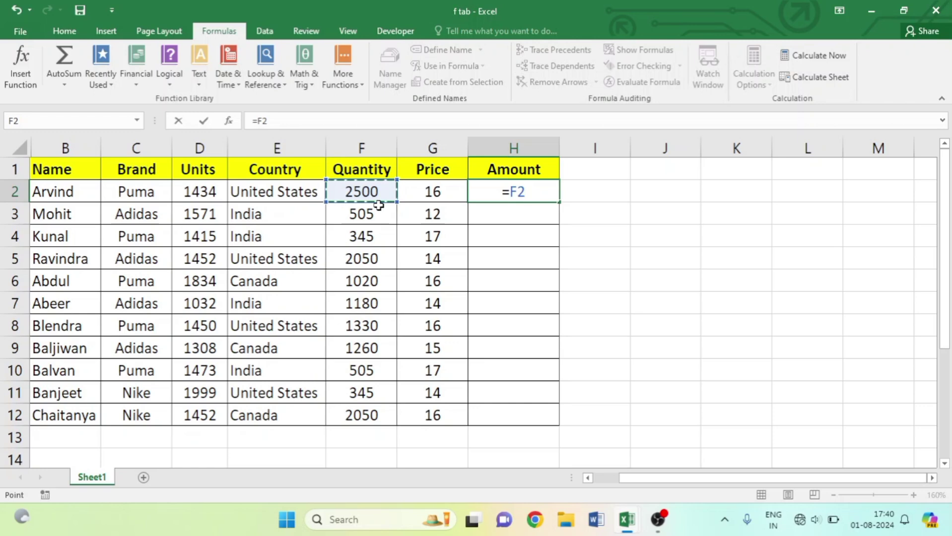
type("*")
left_click(418, 191)
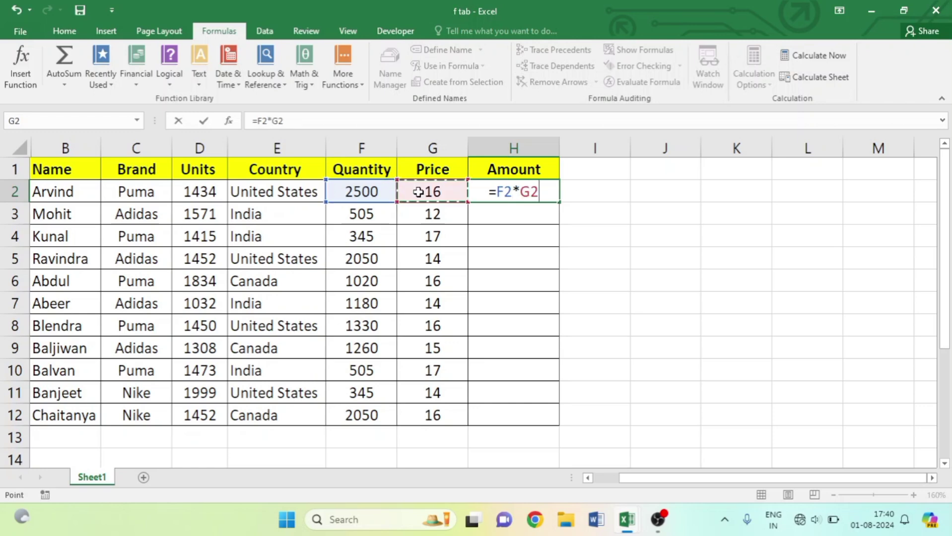
key("Return")
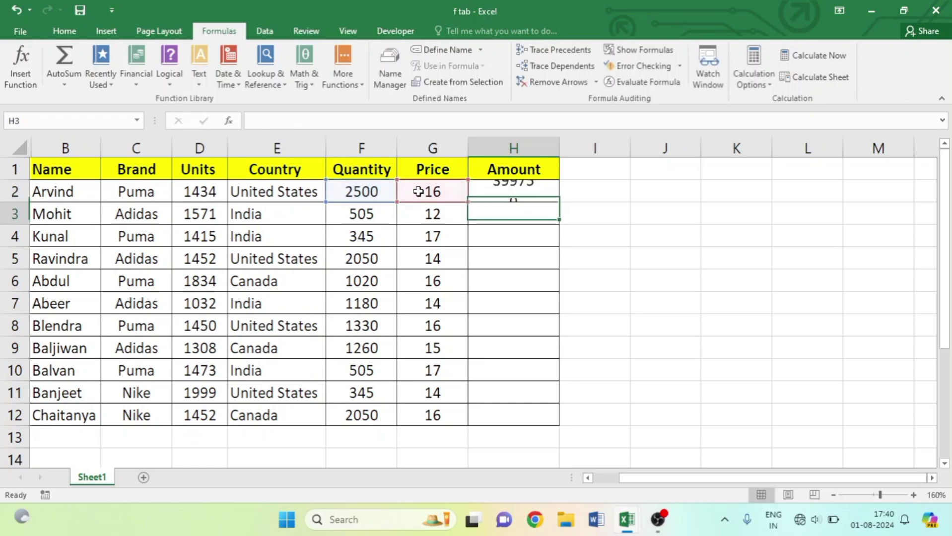
key("Up")
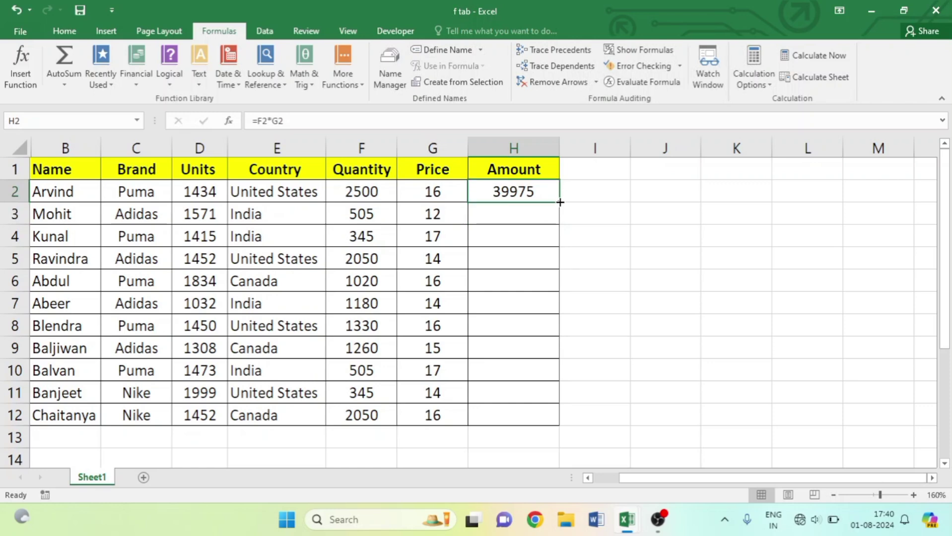
left_click_drag(559, 202, 561, 421)
left_click(610, 287)
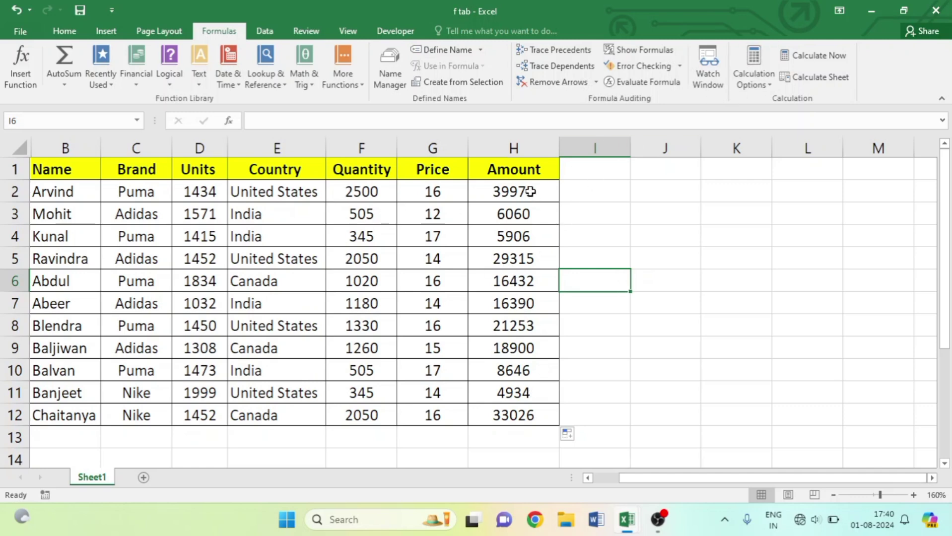
Switch the workbook's calculation option to Manual and clear the Amount values in H2:H12.
left_click(740, 86)
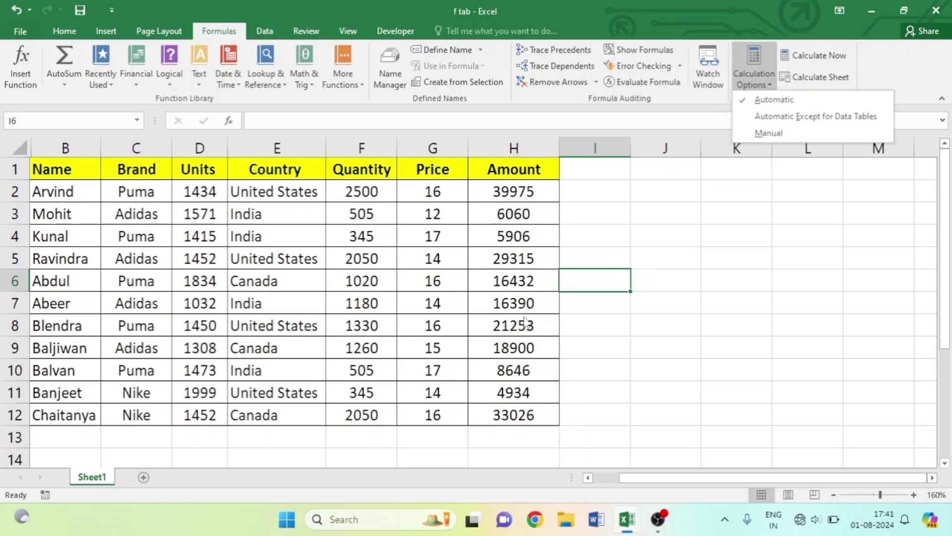
left_click(746, 129)
left_click_drag(530, 185, 501, 410)
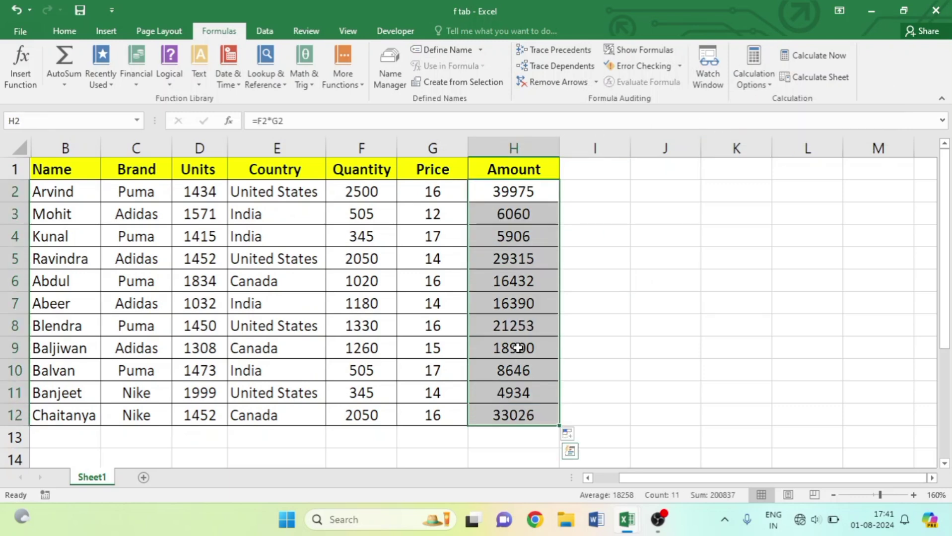
key("Delete")
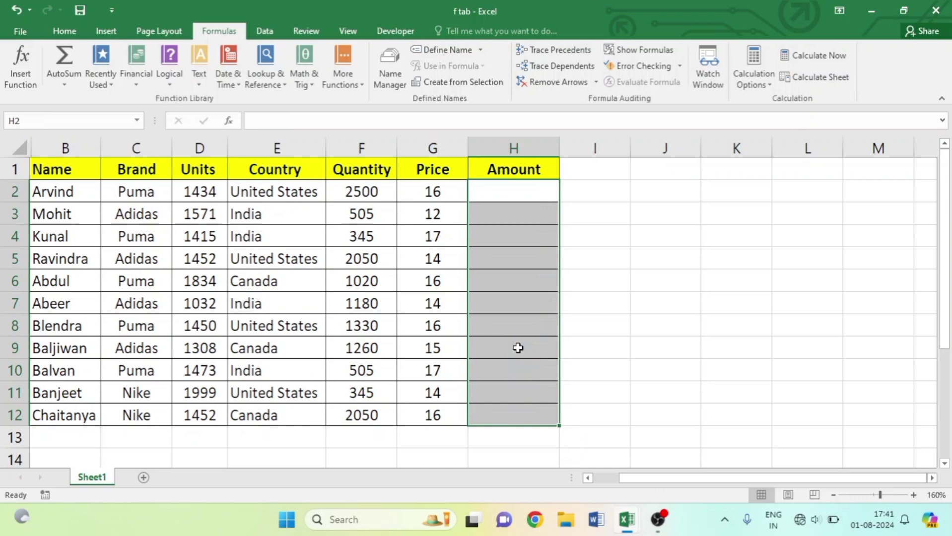
Enter the formula =F2*G2 in H2 and fill it down to H12 under manual calculation.
left_click(754, 77)
left_click(498, 185)
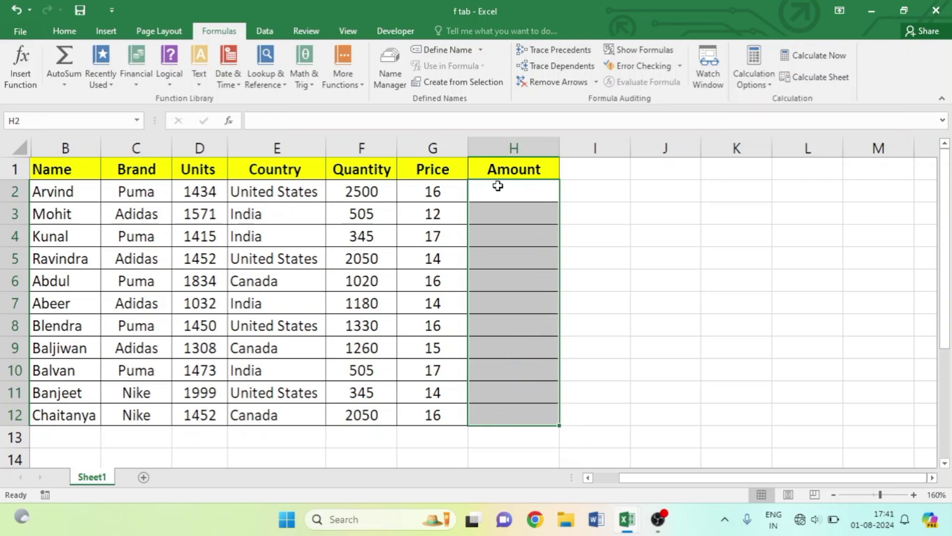
left_click(498, 185)
type("=")
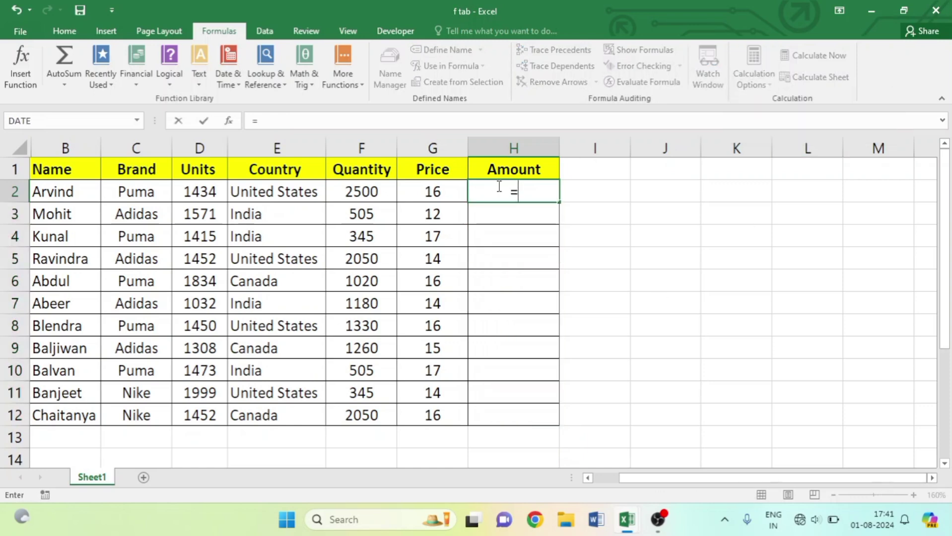
left_click(378, 193)
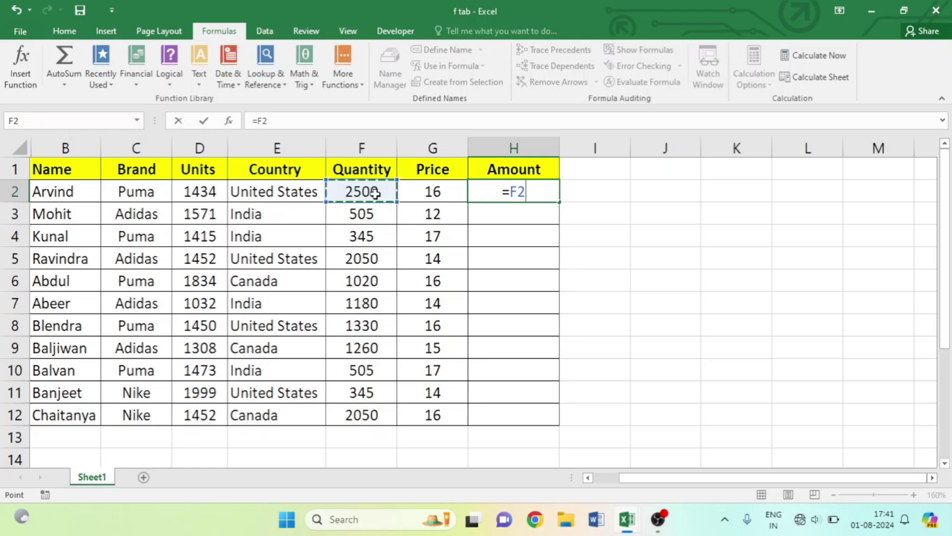
type("*")
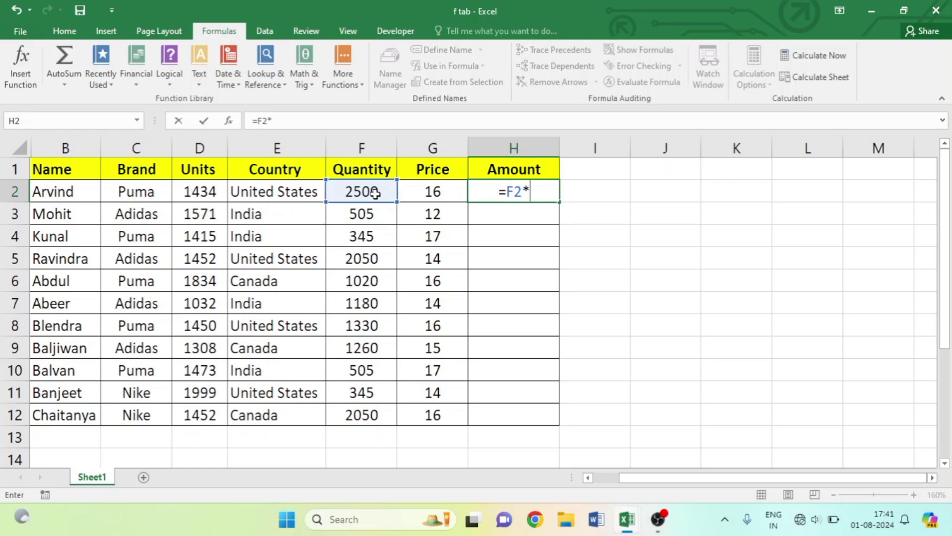
left_click(430, 193)
key("Return")
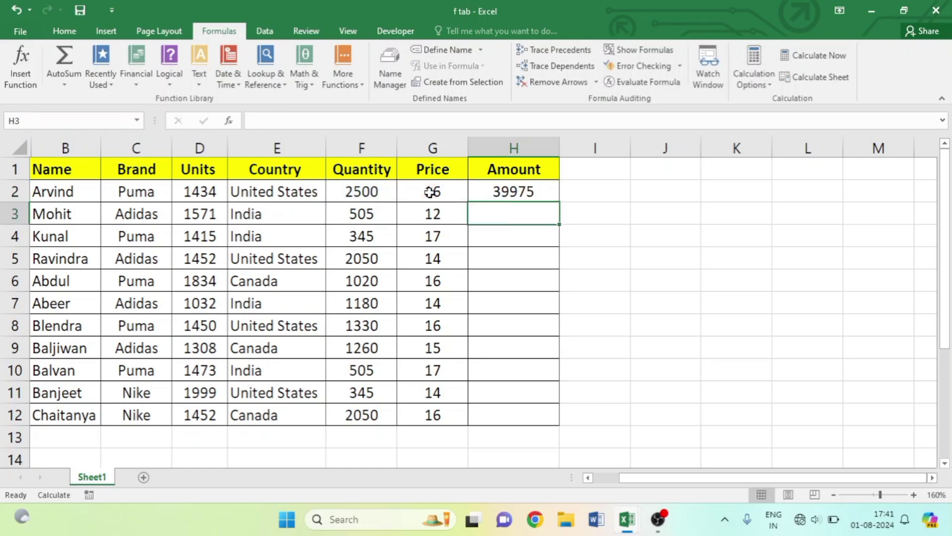
left_click(509, 194)
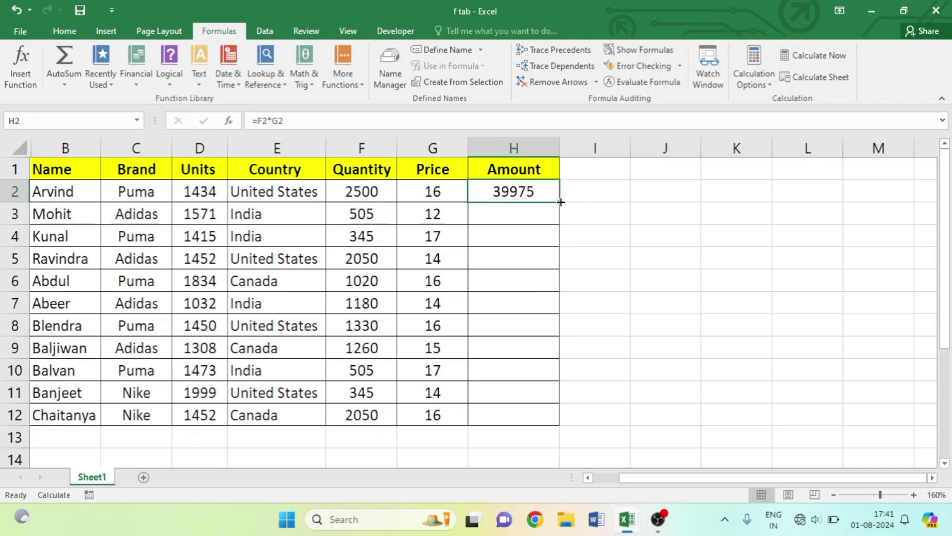
left_click_drag(560, 202, 552, 323)
scroll(552, 323, "up", 2)
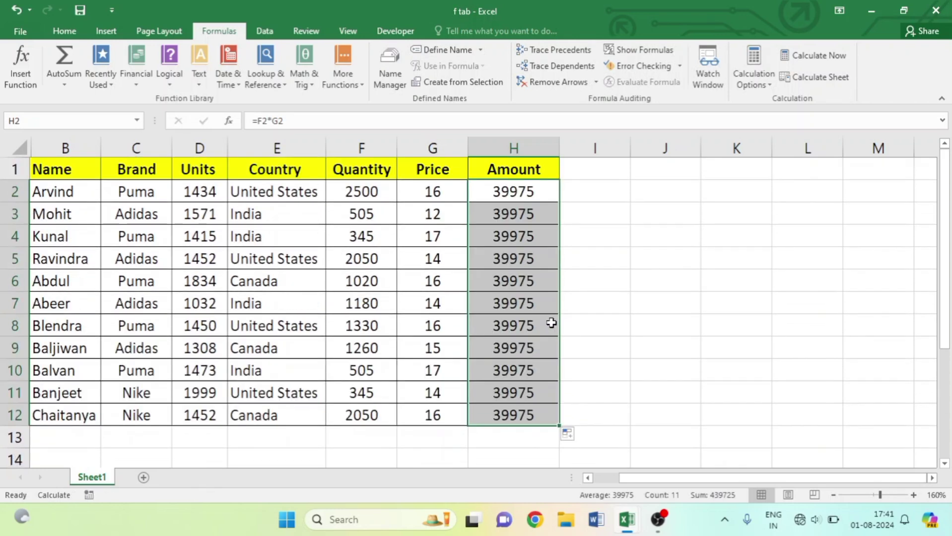
Fill the H2 formula down to H12 again, check the formula in H8 and set the calculation option back to Automatic.
left_click(490, 189)
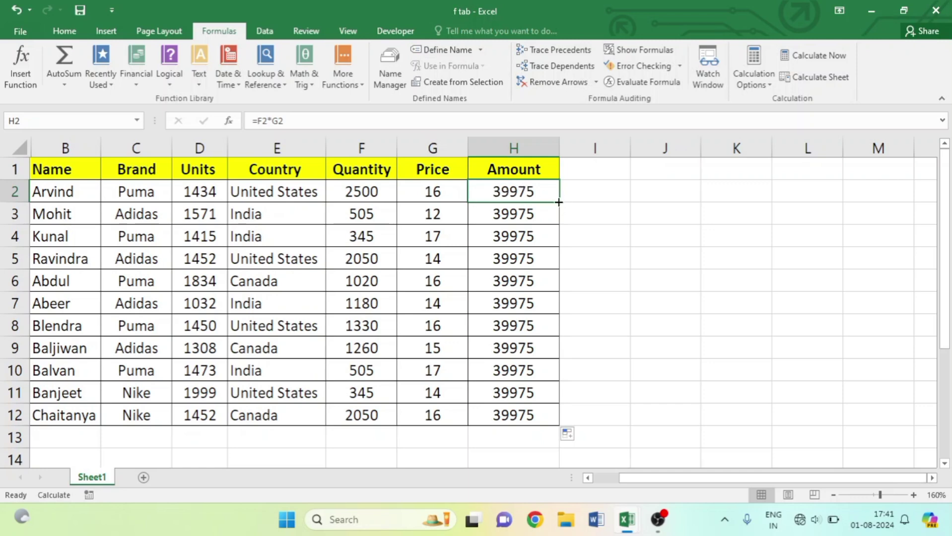
left_click_drag(558, 202, 551, 416)
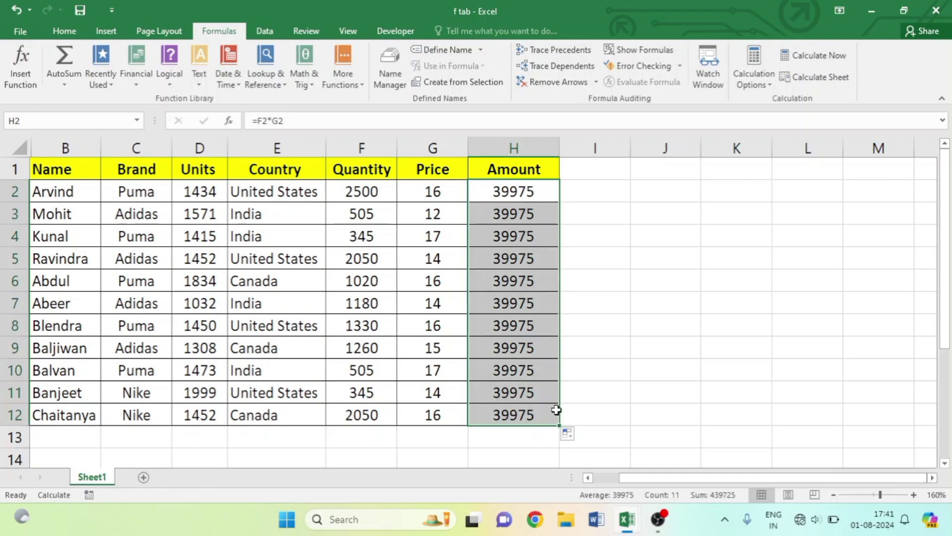
left_click(530, 330)
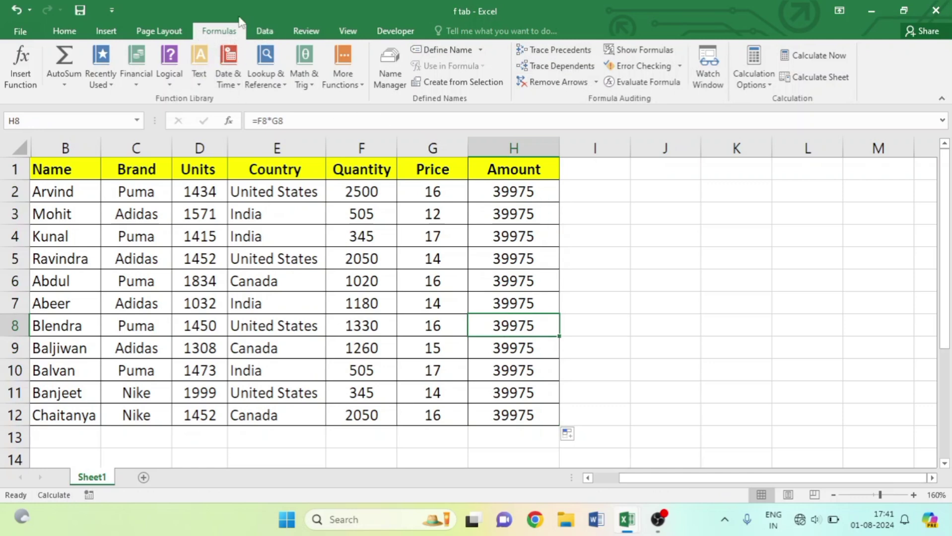
left_click(758, 84)
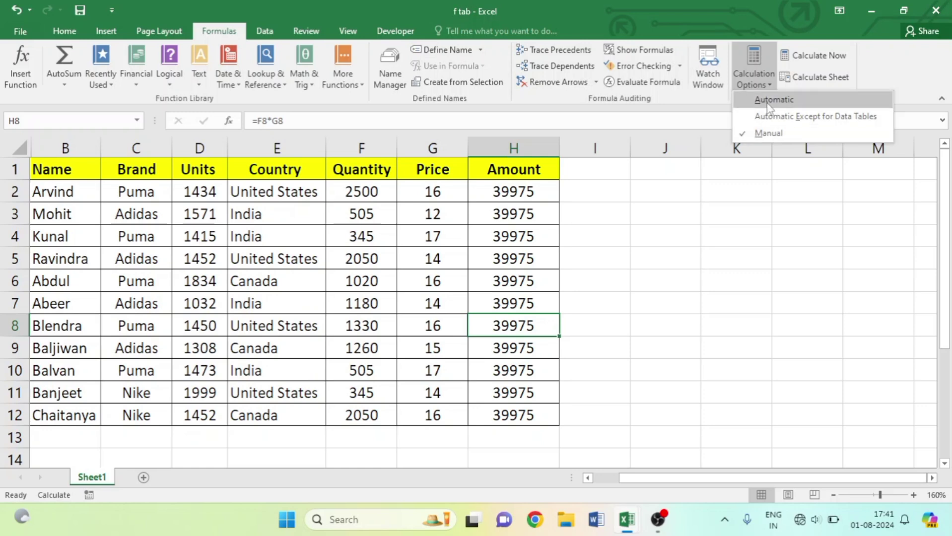
left_click(768, 100)
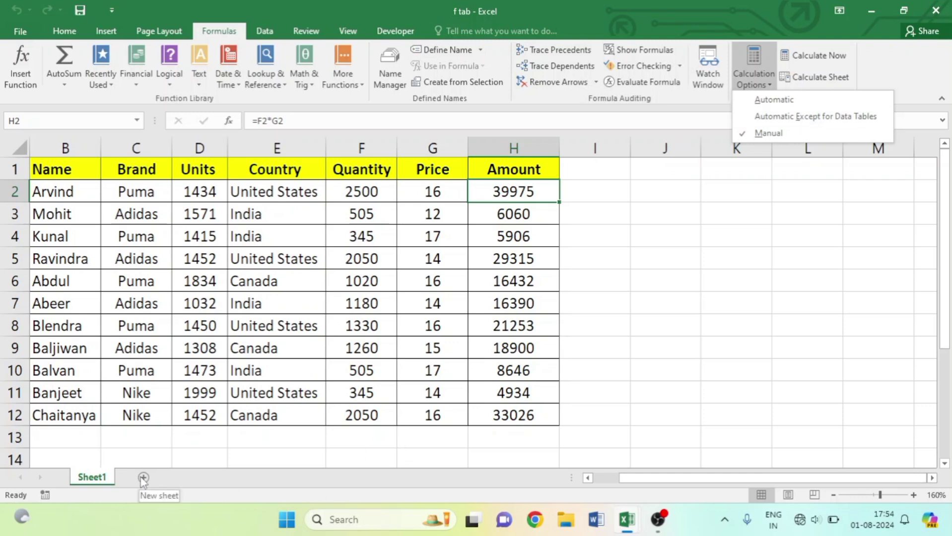
Close the list of calculation options and add a new blank worksheet after Sheet1.
key("Escape")
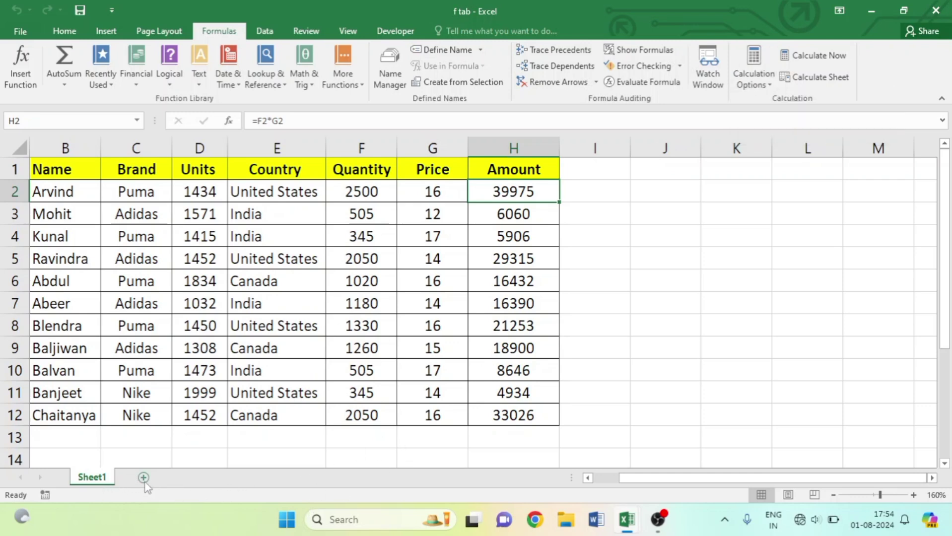
left_click(143, 478)
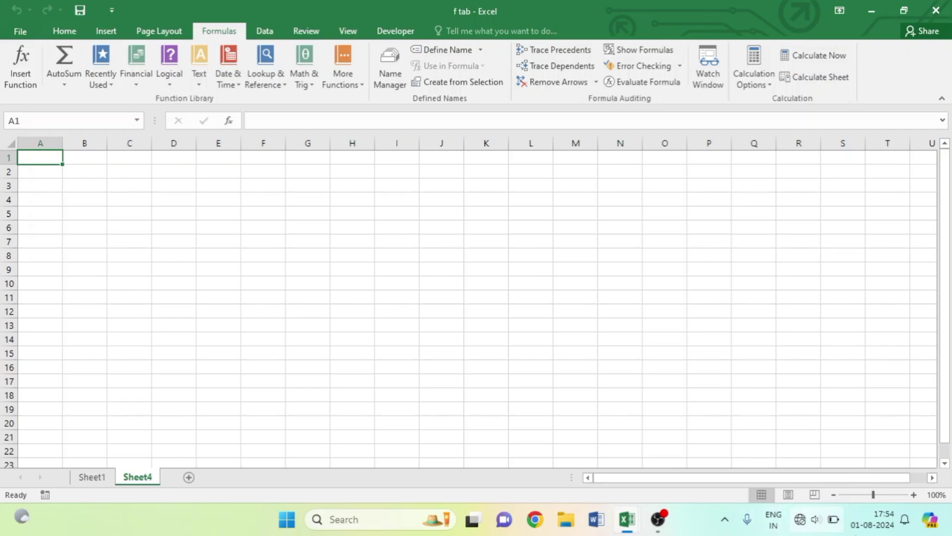
left_click(880, 495)
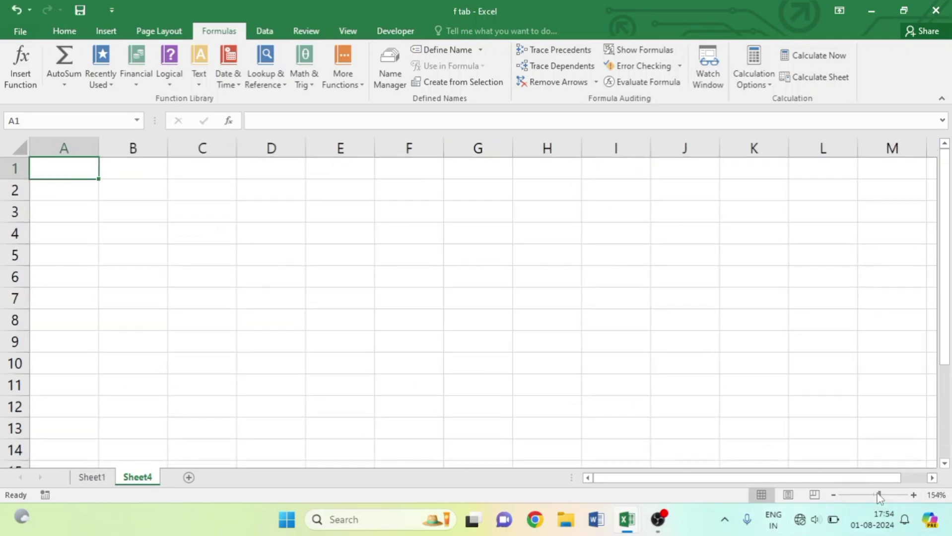
Enter the value 1 in both A1 and A2 of the new sheet.
left_click(263, 31)
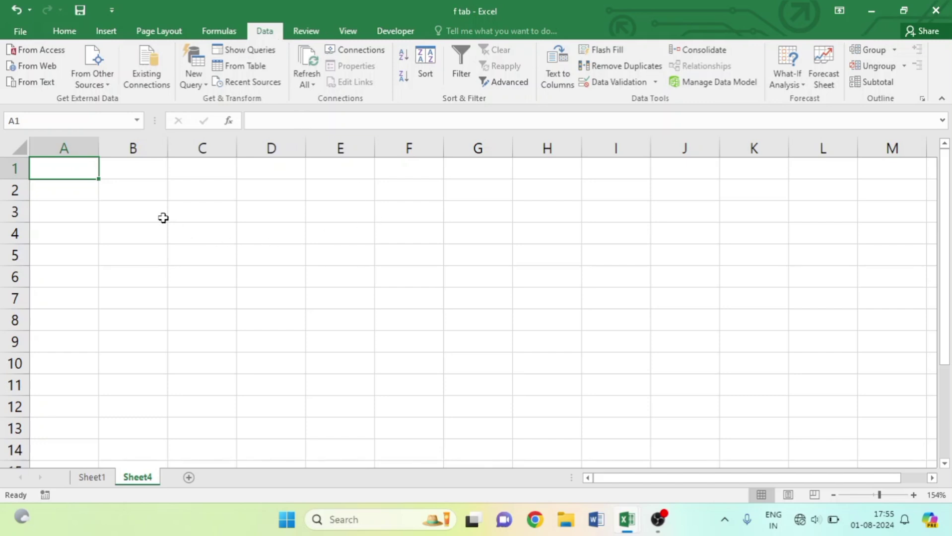
type("1")
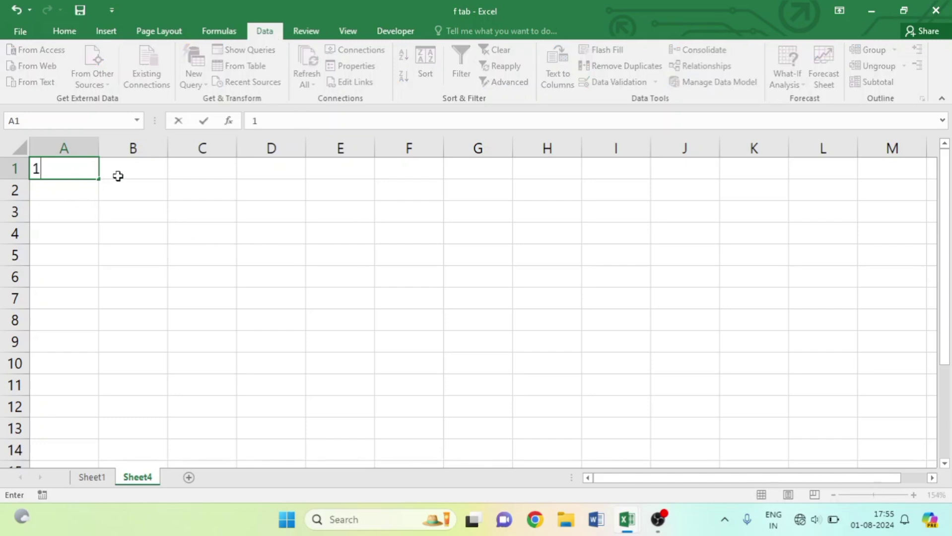
key("Return")
type("1")
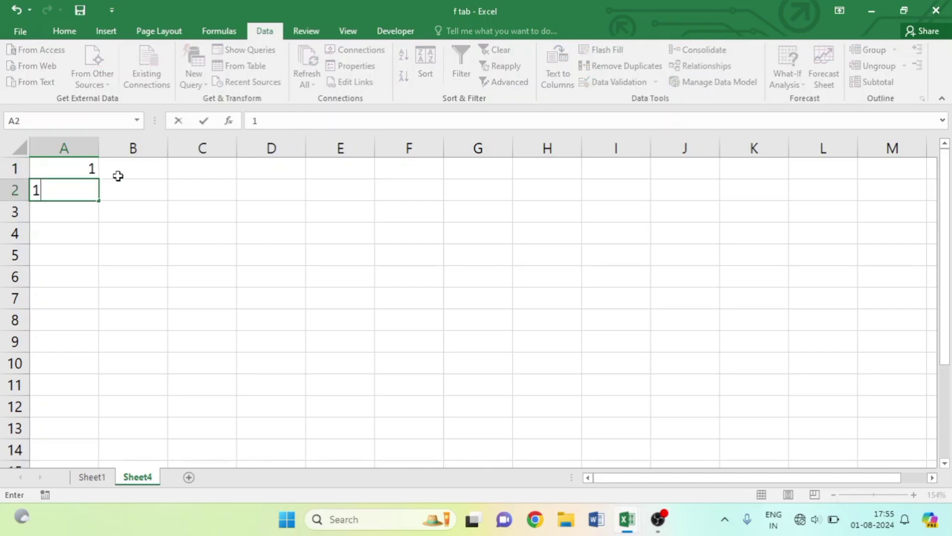
key("Return")
left_click(171, 195)
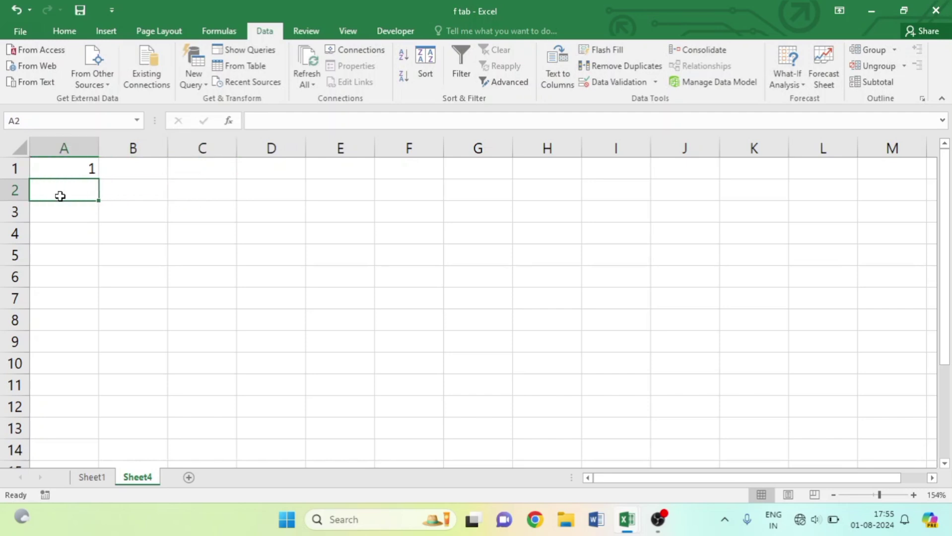
type("1")
key("Return")
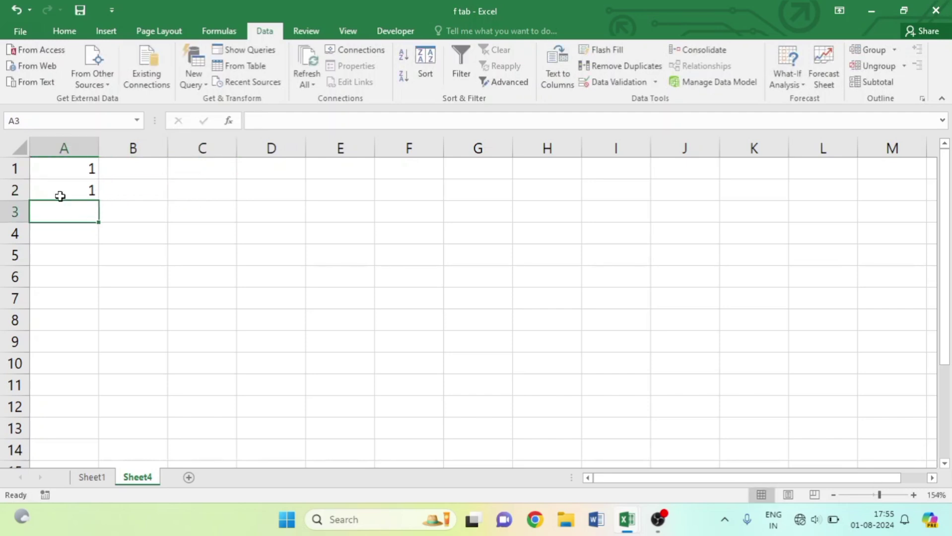
Enter the formula =A1*A2 in A3.
type("=")
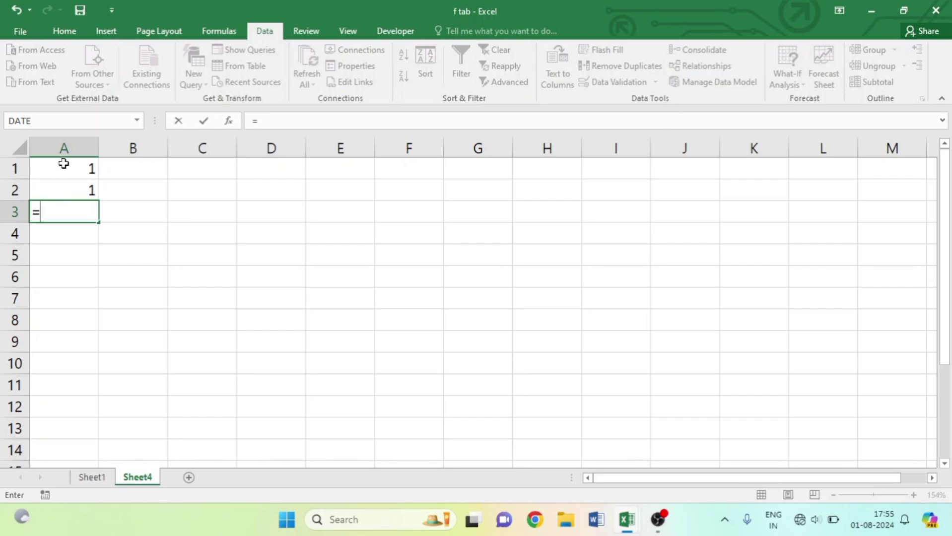
left_click(64, 164)
type("*")
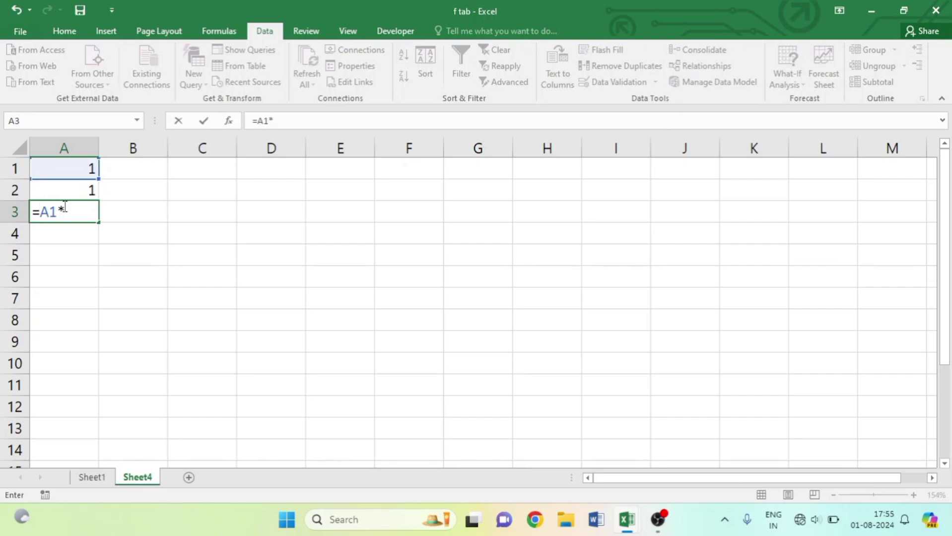
left_click(63, 195)
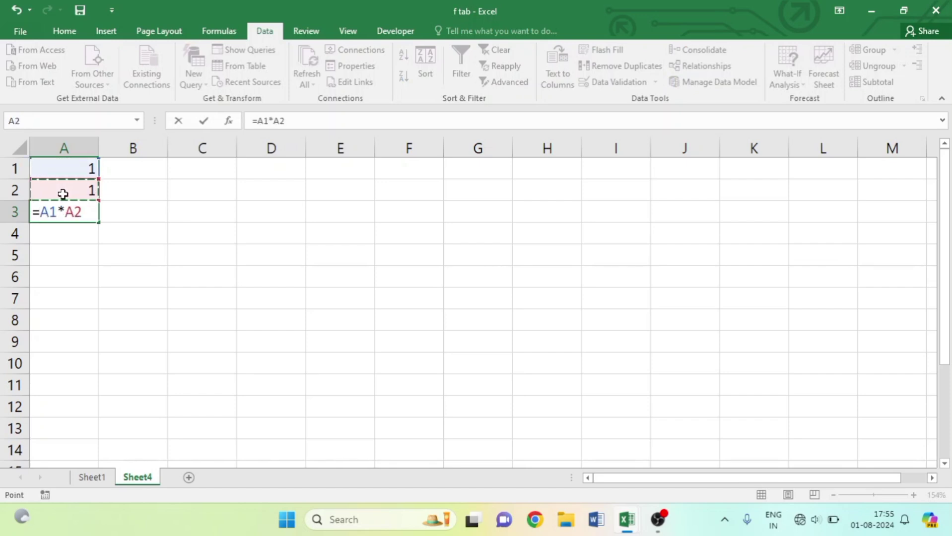
key("Return")
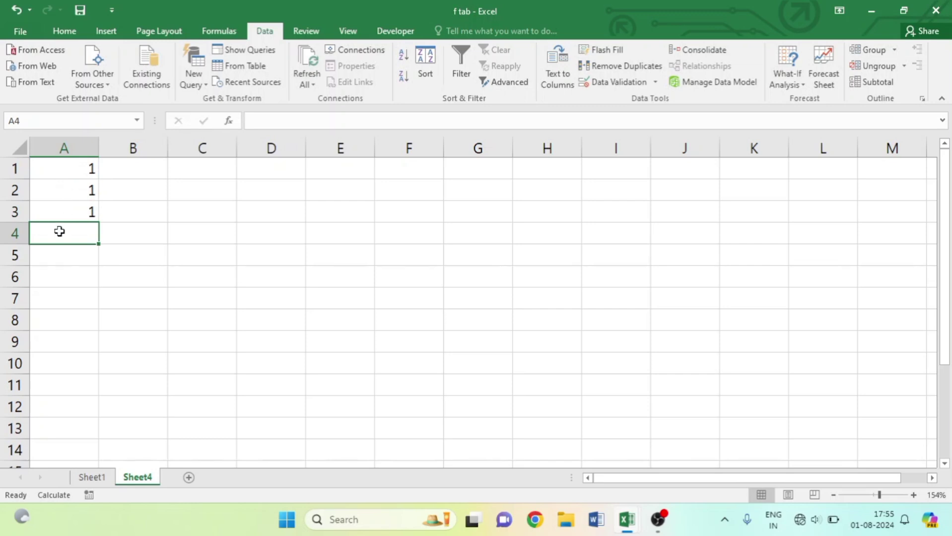
Enter 2 in A4 and 3 in A5, and fill the number series down to 10 in A12.
type("2")
key("Return")
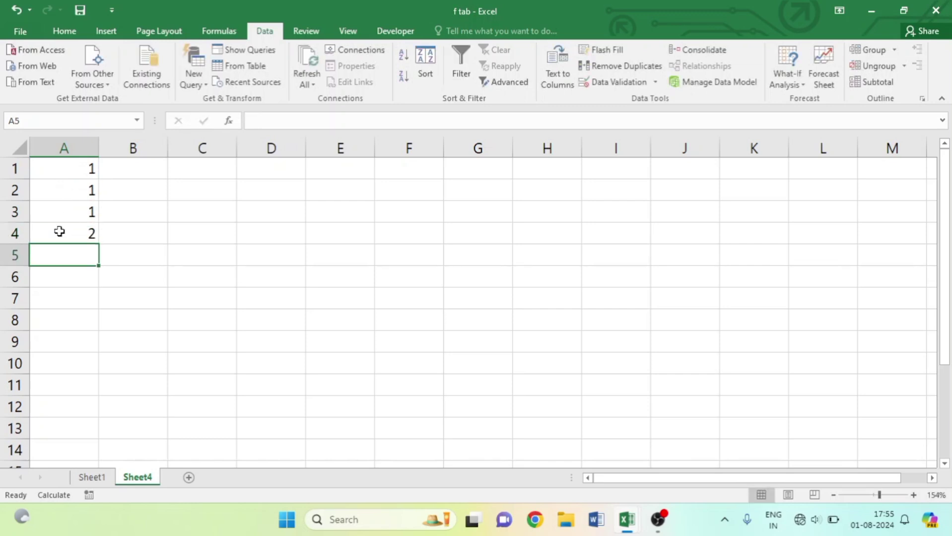
type("3")
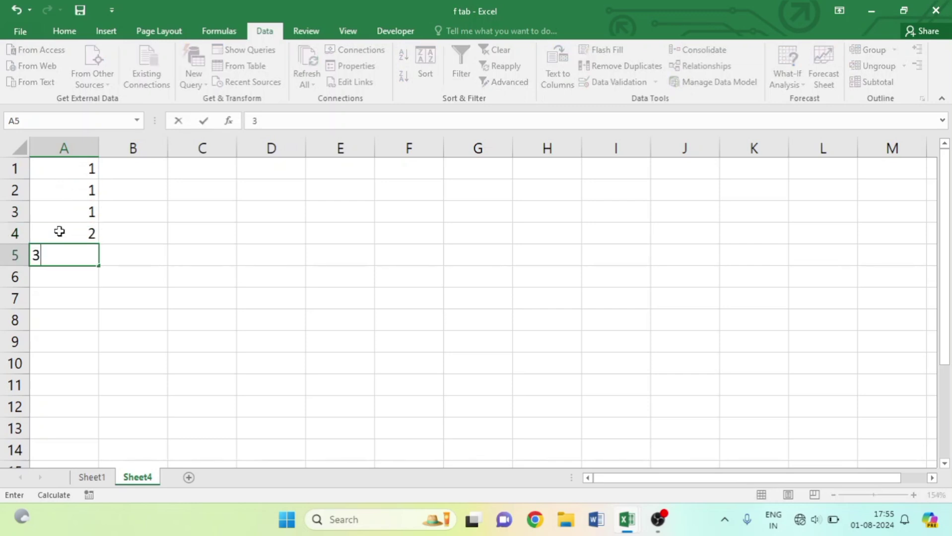
key("Return")
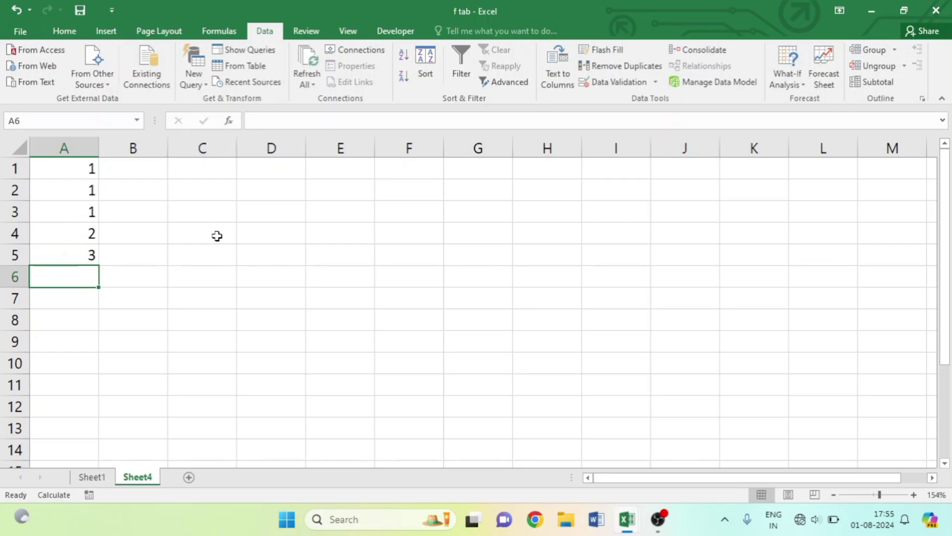
left_click(83, 229)
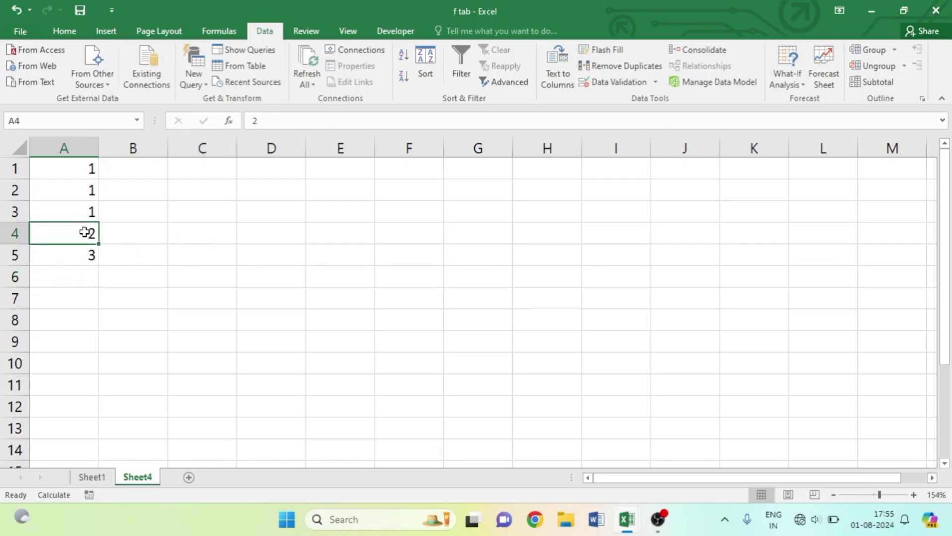
left_click_drag(84, 231, 92, 403)
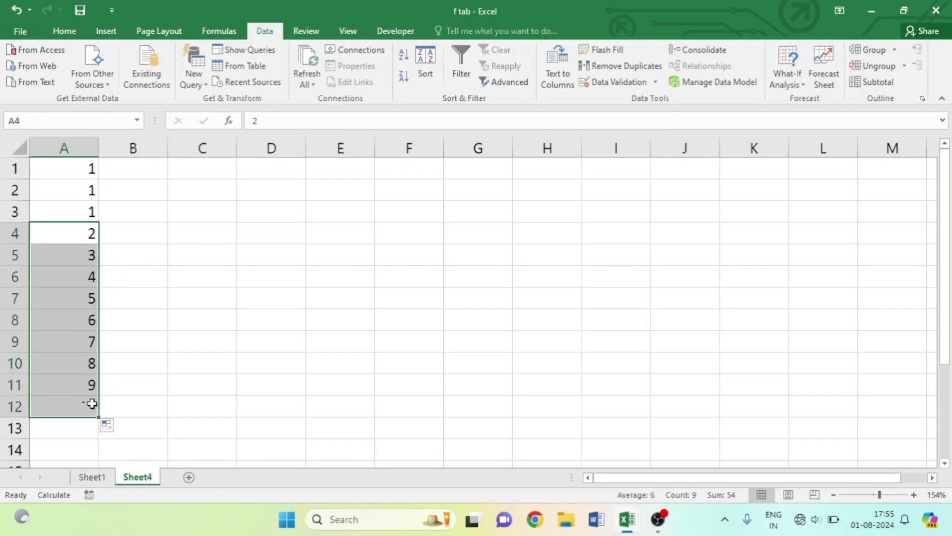
left_click(131, 362)
Enter the values 4, 5, 6 and 9 across B3 to E3.
left_click(128, 213)
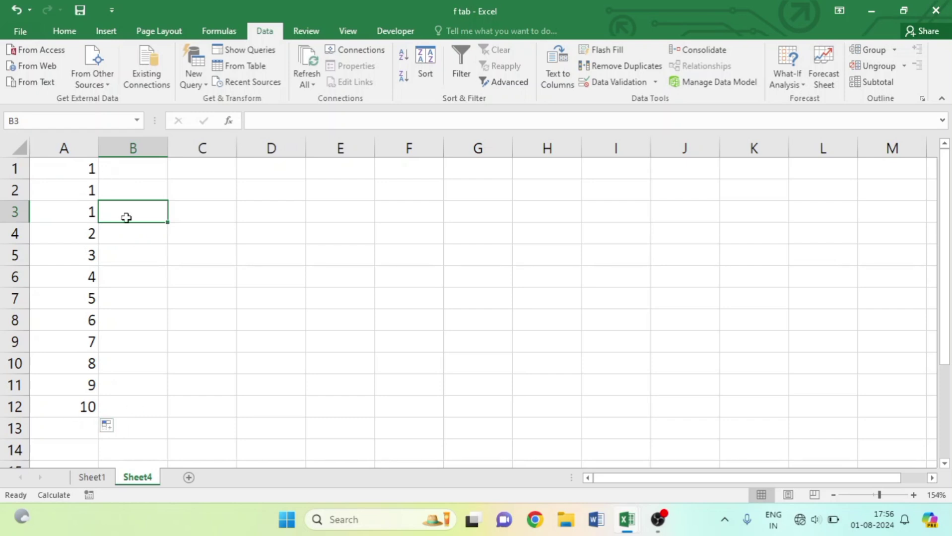
type("4")
key("Tab")
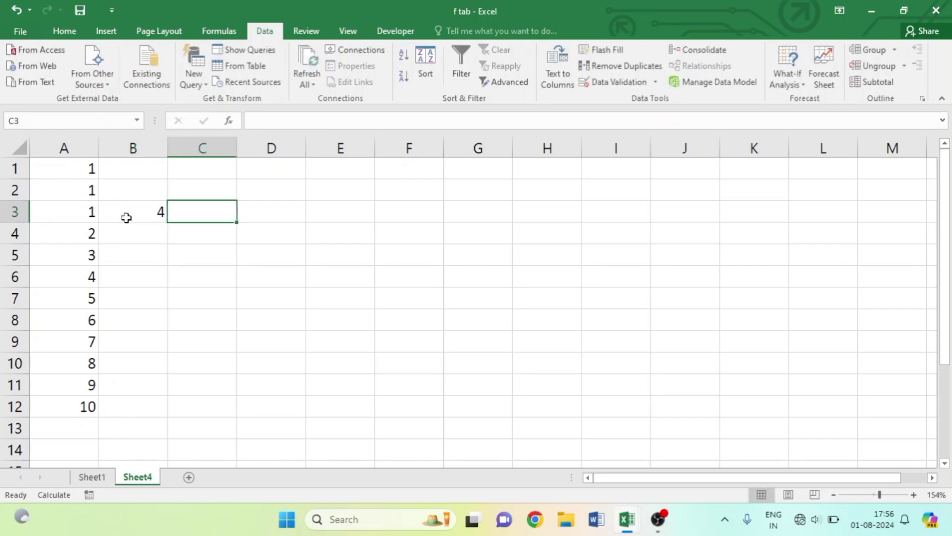
type("5")
key("Tab")
type("68")
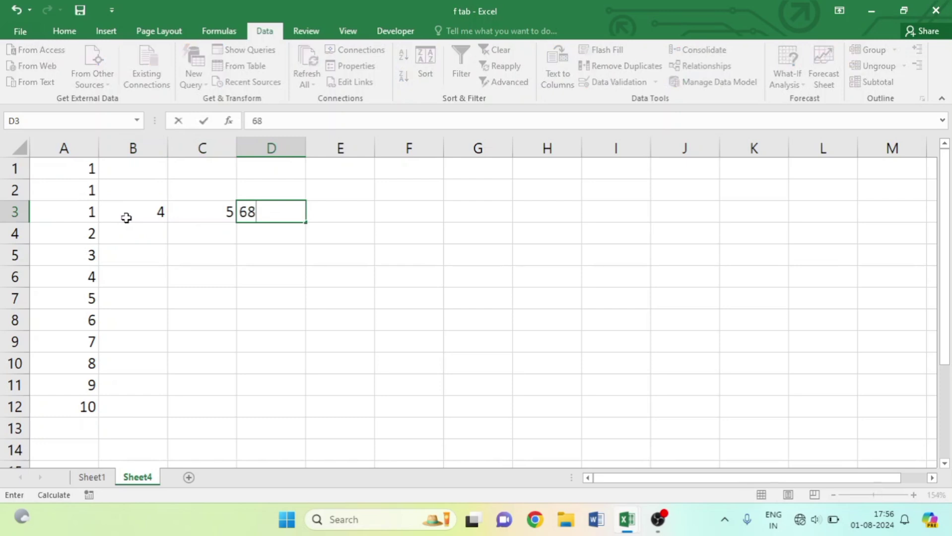
key("BackSpace")
key("Tab")
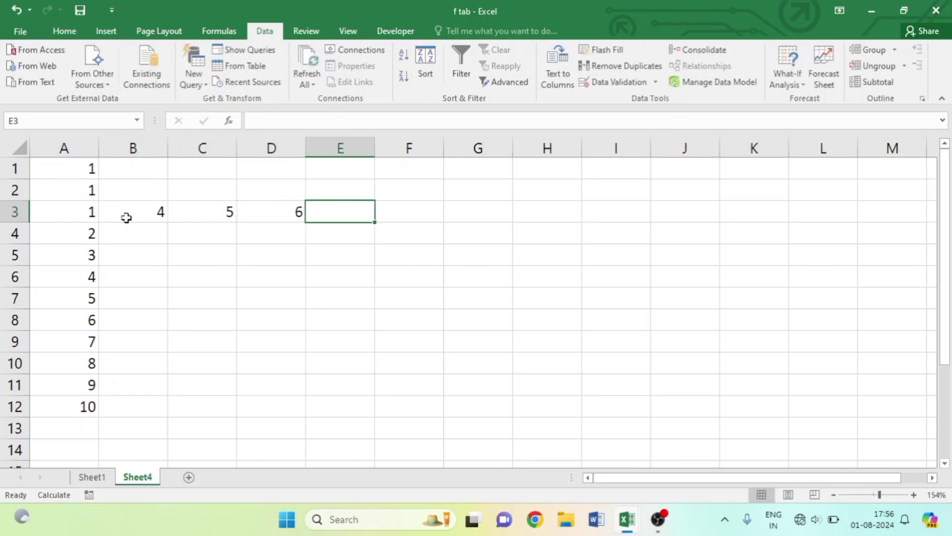
type("9")
left_click(320, 341)
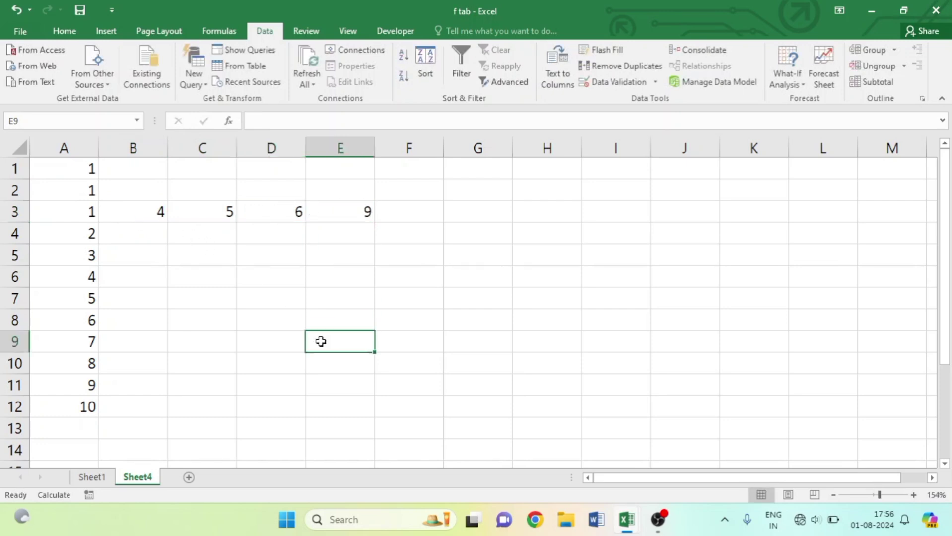
Create a What-If data table over A3:E12 with A1 as the row input cell and A2 as the column input cell.
left_click_drag(59, 210, 324, 398)
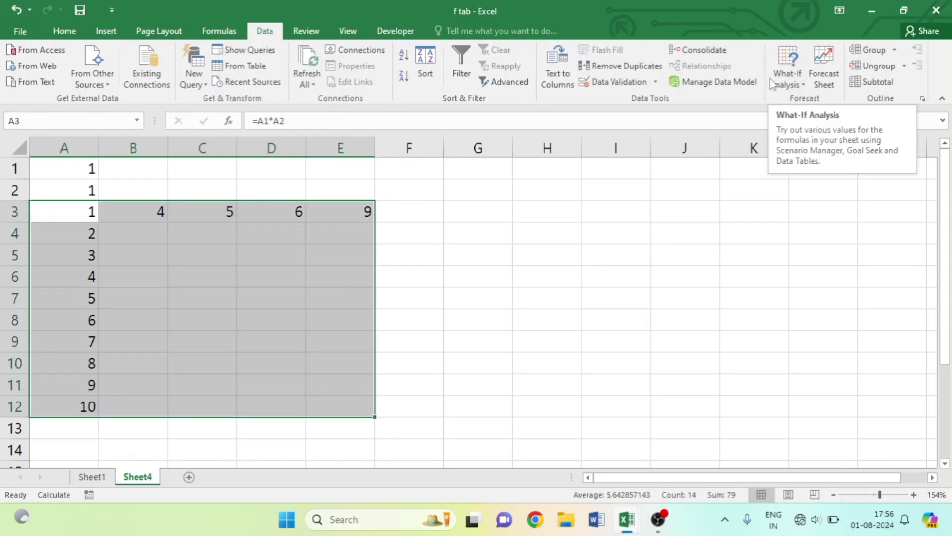
left_click(789, 85)
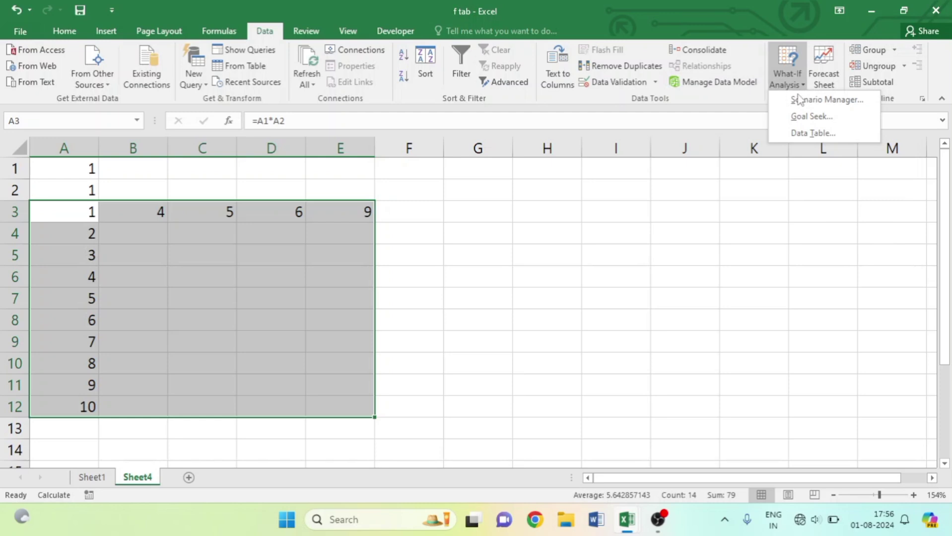
left_click(801, 134)
left_click_drag(685, 213, 547, 208)
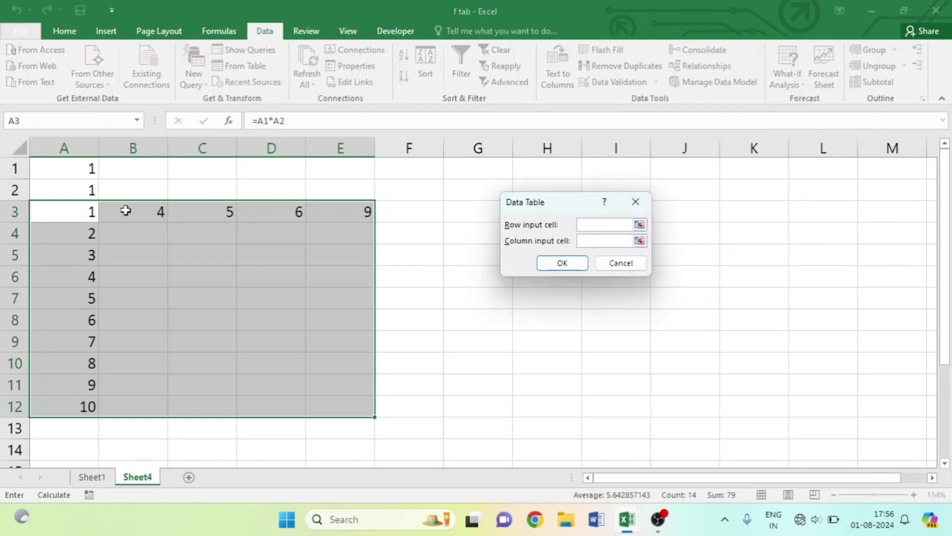
left_click(75, 172)
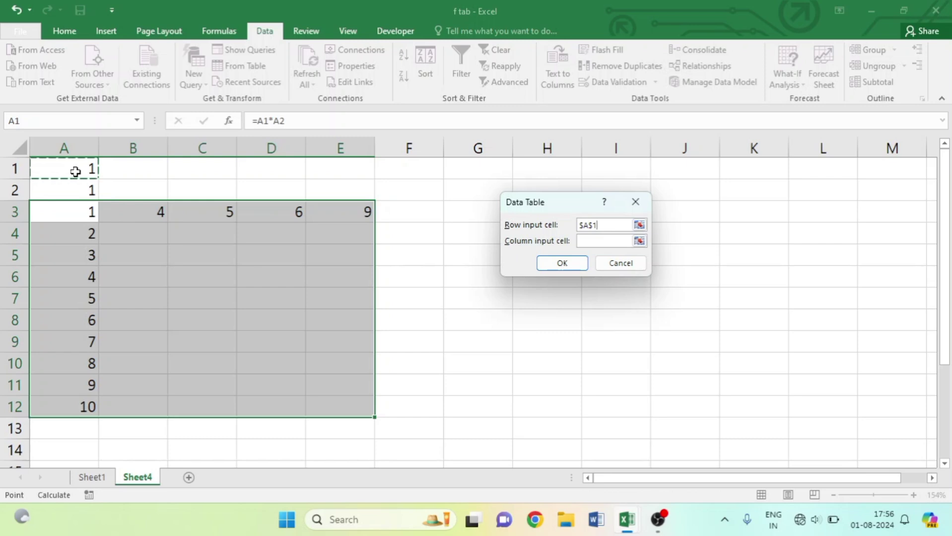
key("Tab")
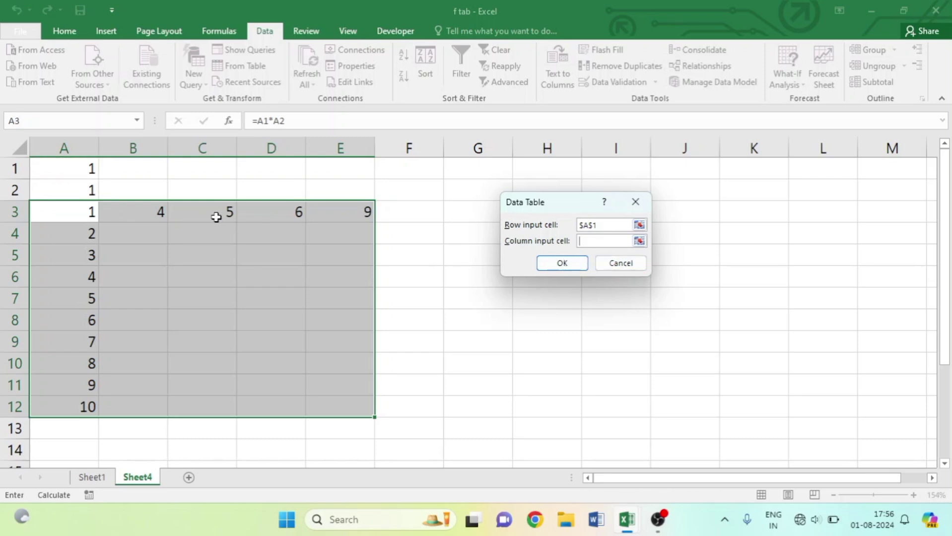
left_click(82, 186)
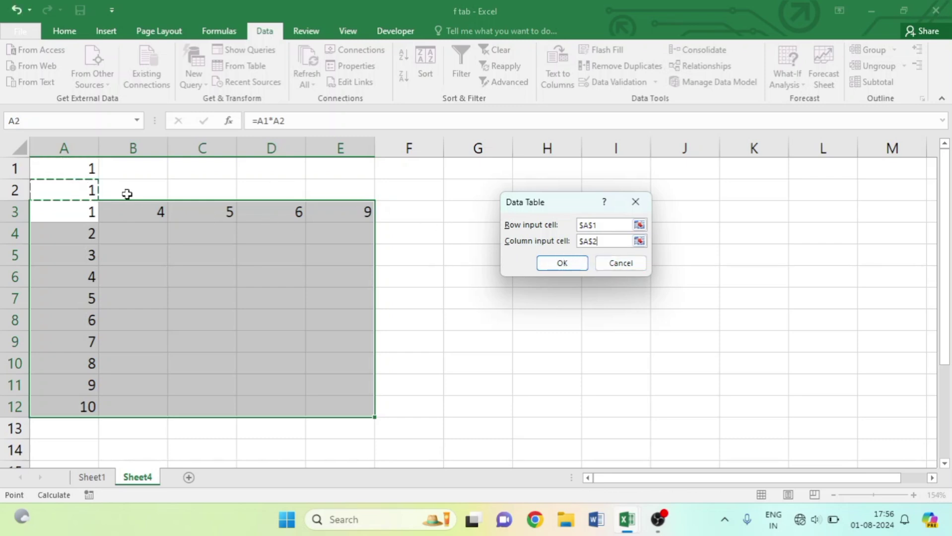
left_click(562, 263)
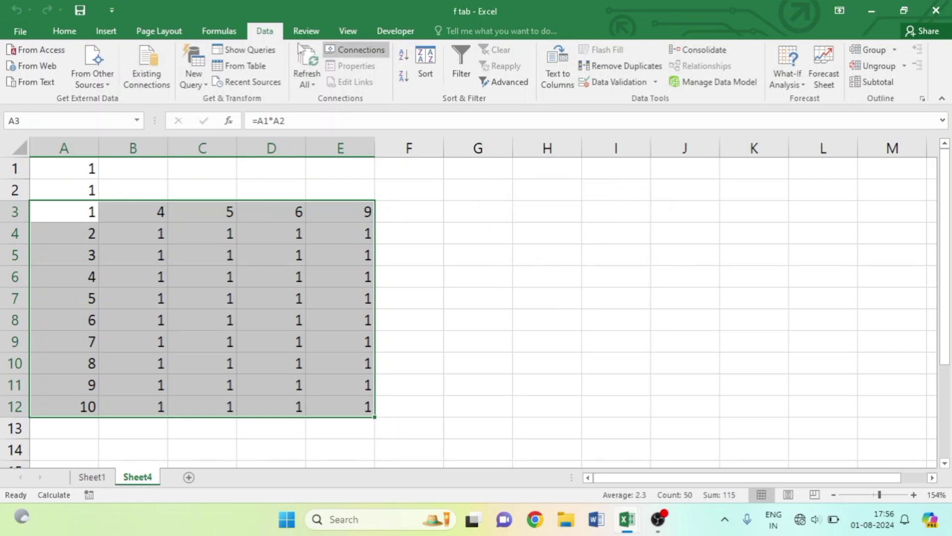
Set the calculation option to Automatic and select C4 in the data table.
left_click(220, 33)
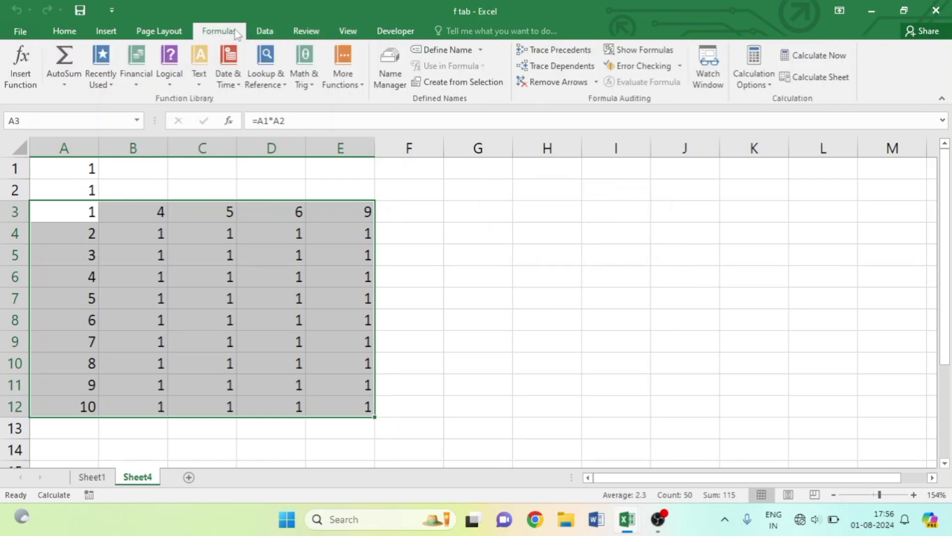
left_click(752, 83)
left_click(755, 101)
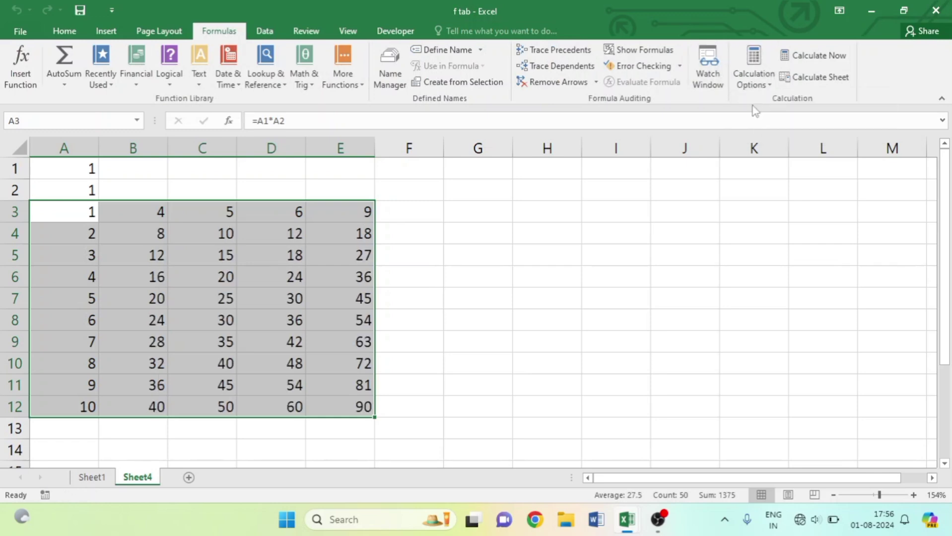
left_click(194, 232)
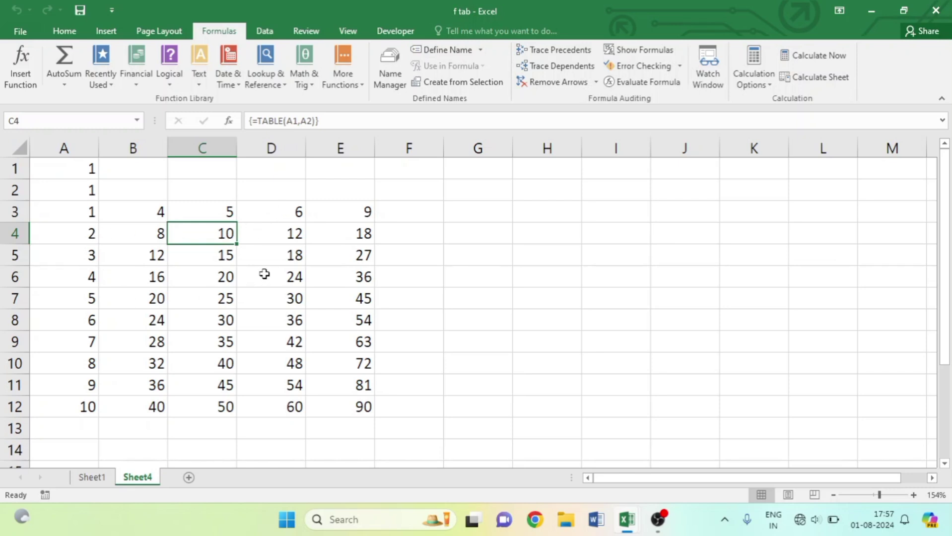
Set the calculation option to Automatic Except for Data Tables and change B3 to 5.
left_click(752, 72)
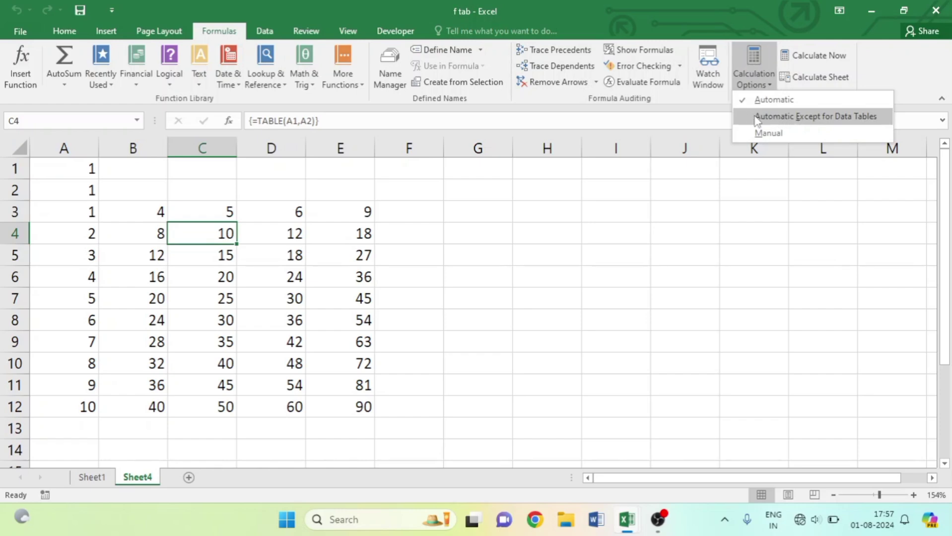
left_click(794, 120)
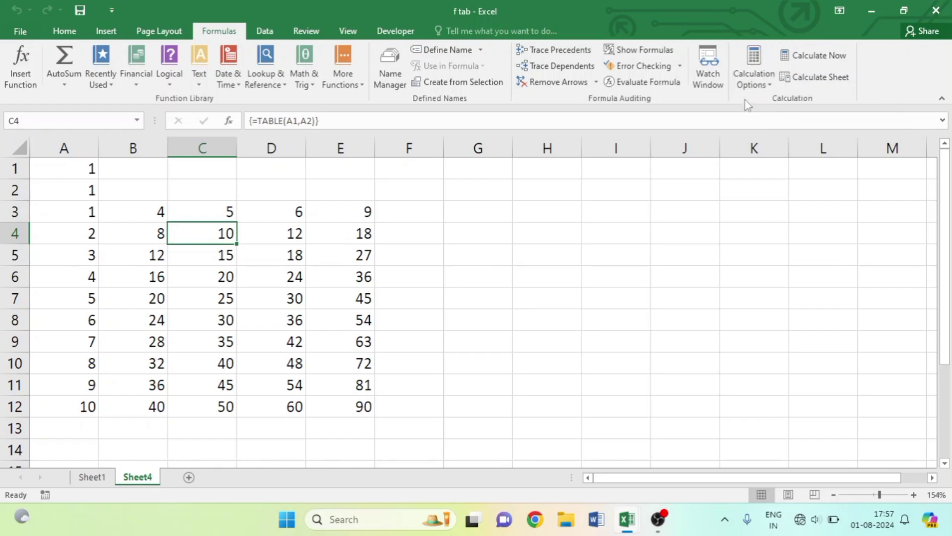
left_click(155, 212)
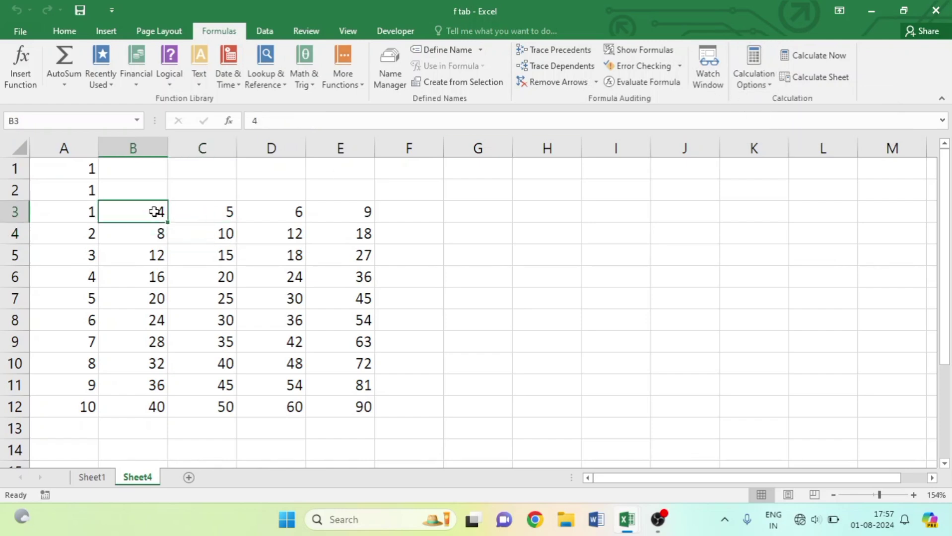
type("5")
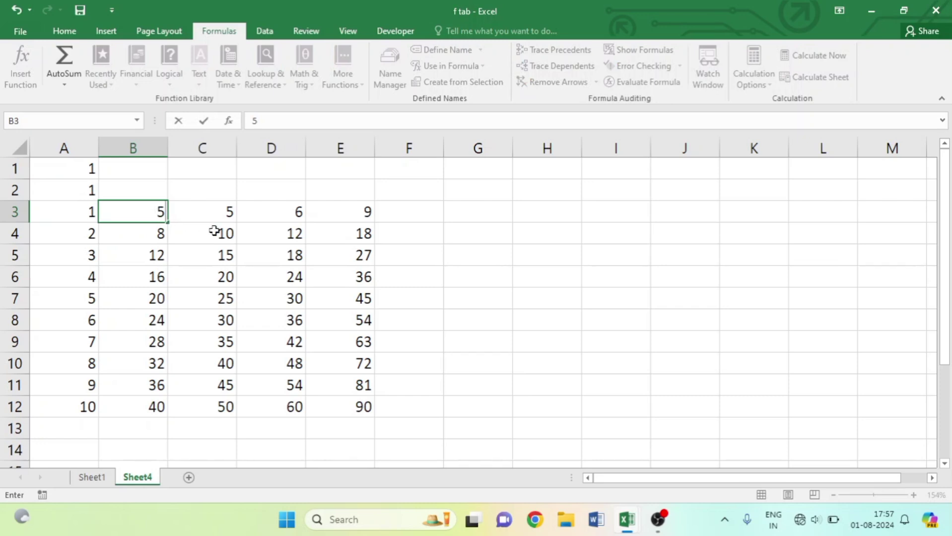
key("Return")
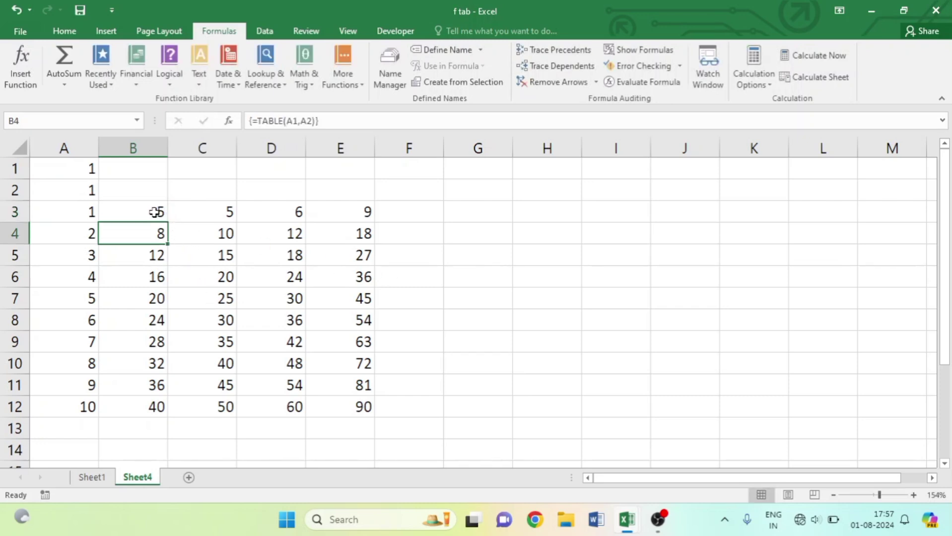
Change the value in B3 to 7 and then to 3.
left_click(155, 213)
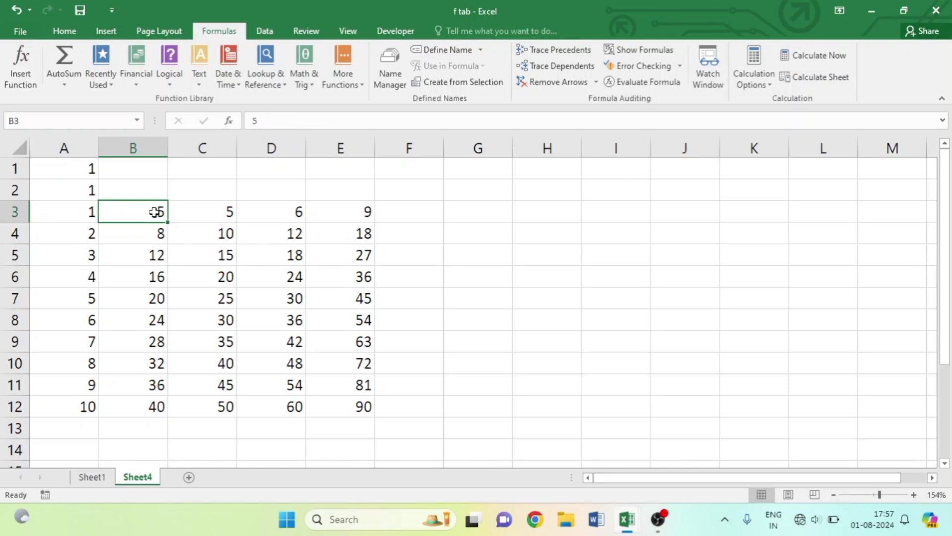
type("7")
left_click(222, 246)
left_click(155, 207)
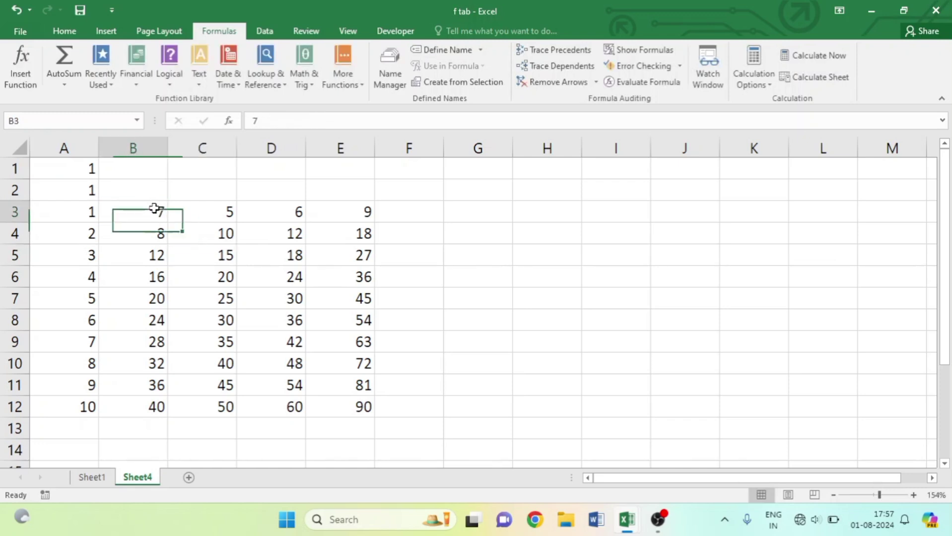
type("3")
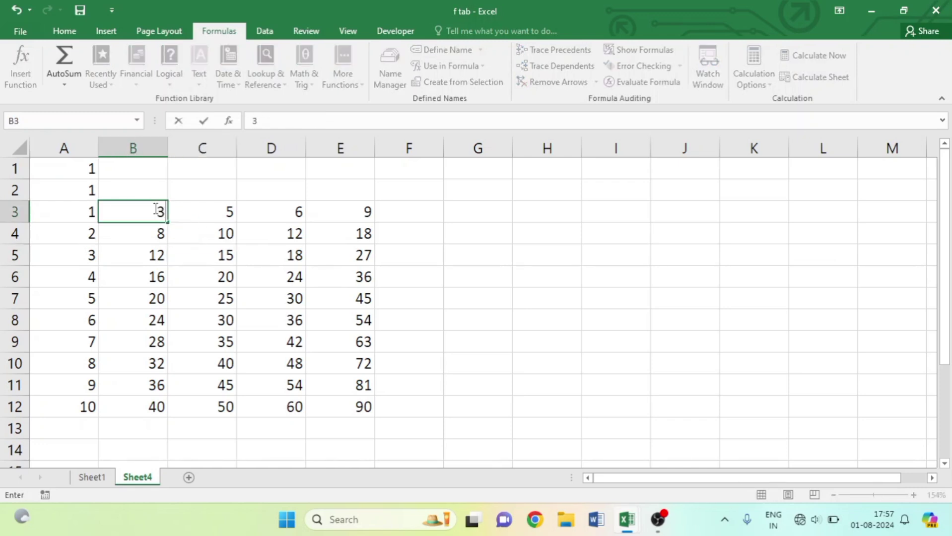
left_click(245, 272)
Check the data table's values and set the calculation option back to Automatic.
left_click_drag(138, 211, 361, 404)
left_click(215, 279)
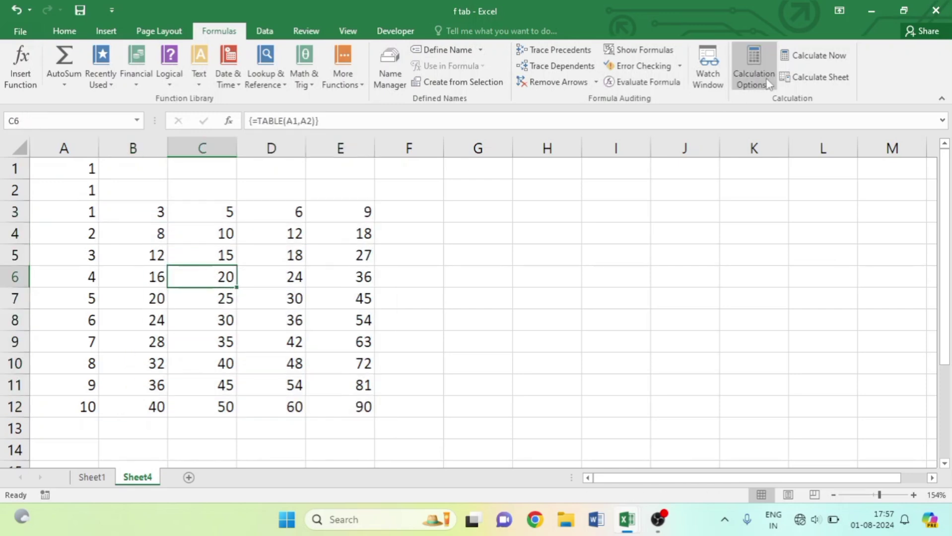
left_click(753, 75)
left_click(769, 102)
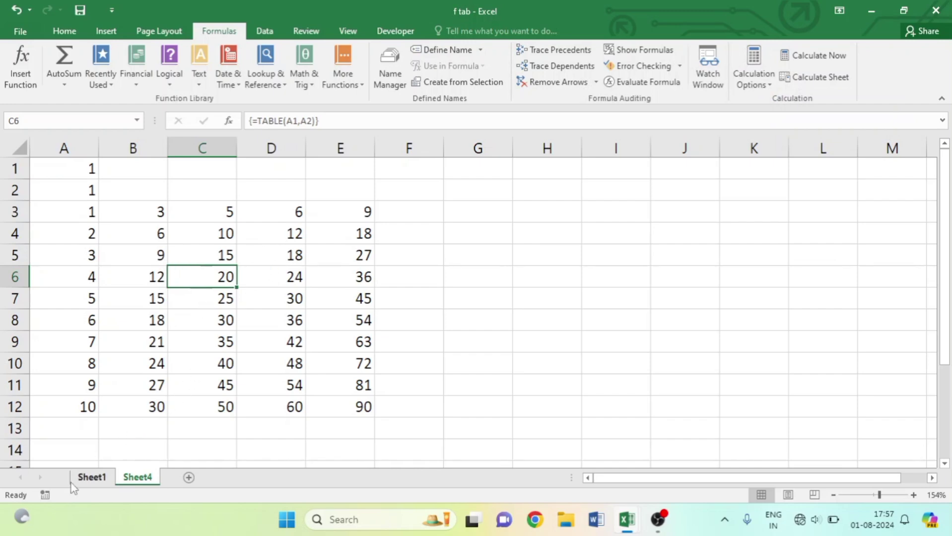
Switch to Sheet1 and clear the first Amount formula in H2.
left_click(91, 477)
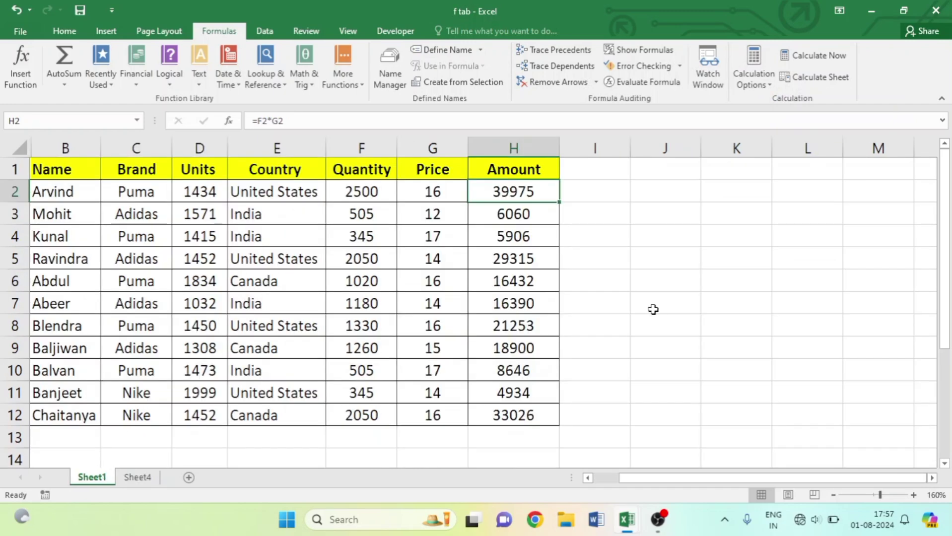
left_click(653, 308)
left_click(420, 251)
left_click(518, 192)
double_click(493, 191)
Set the calculation option to Manual and reopen the list to check the selection.
left_click(754, 69)
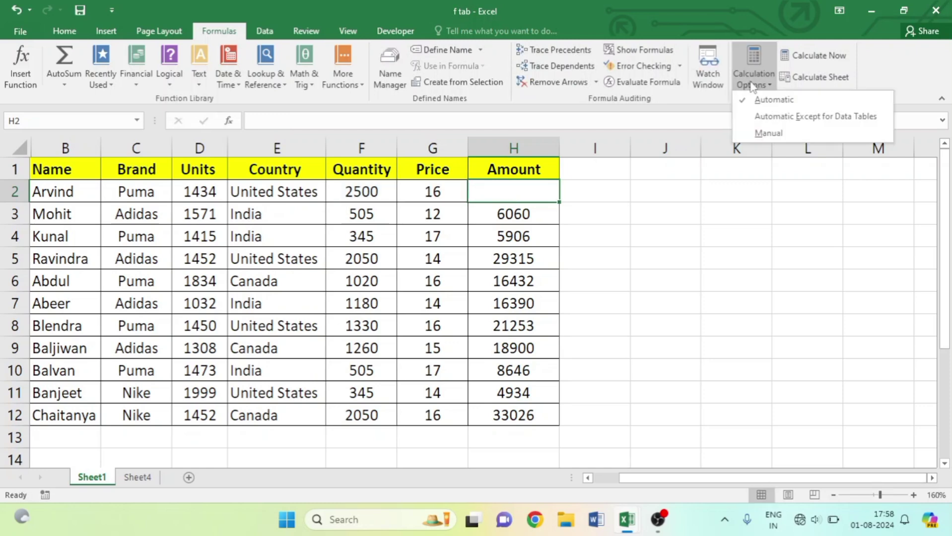
left_click(774, 139)
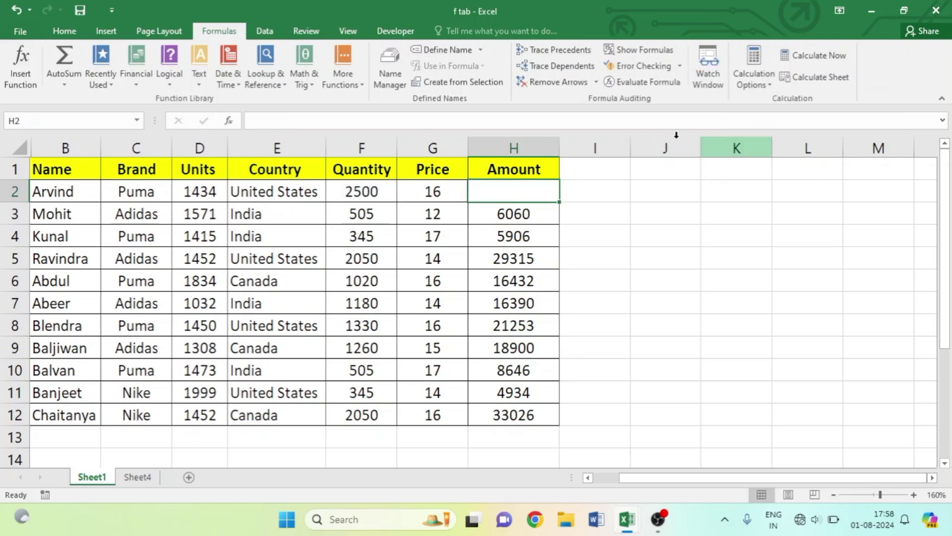
left_click(750, 84)
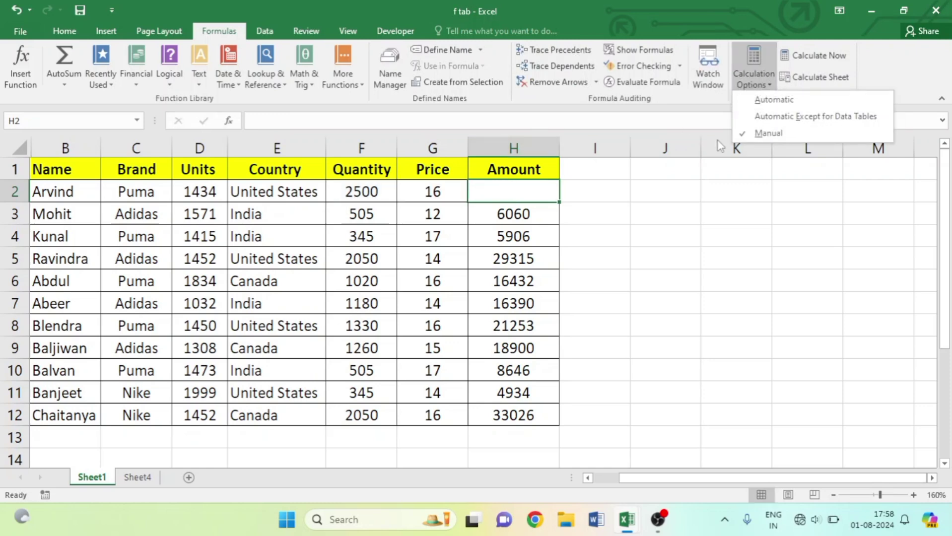
Enter the formula =F2*G2 in H2 to multiply Quantity by Price.
left_click(521, 193)
type("=")
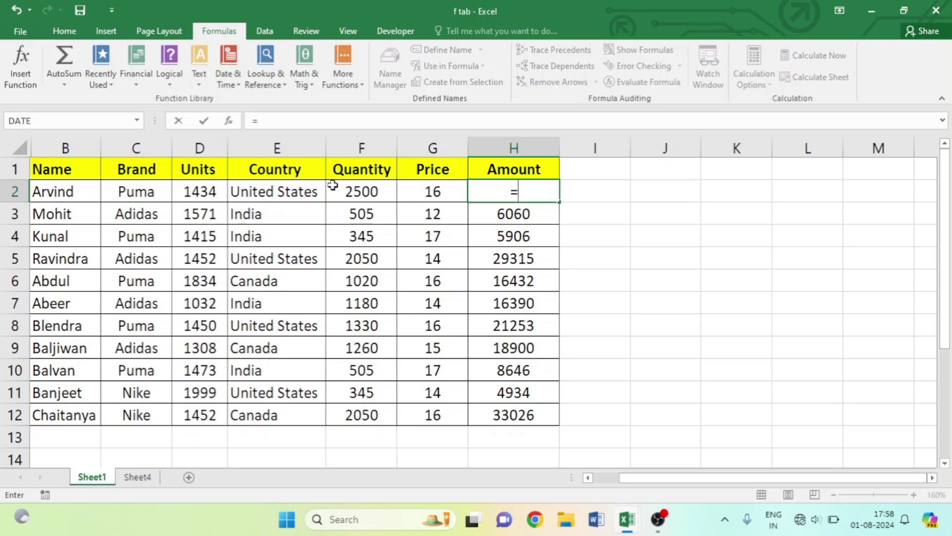
left_click(351, 195)
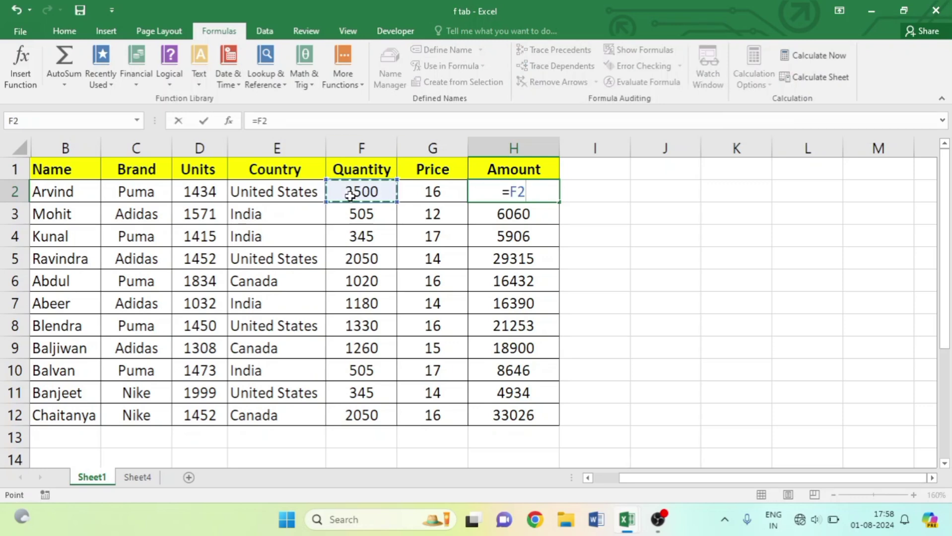
type("*")
left_click(412, 198)
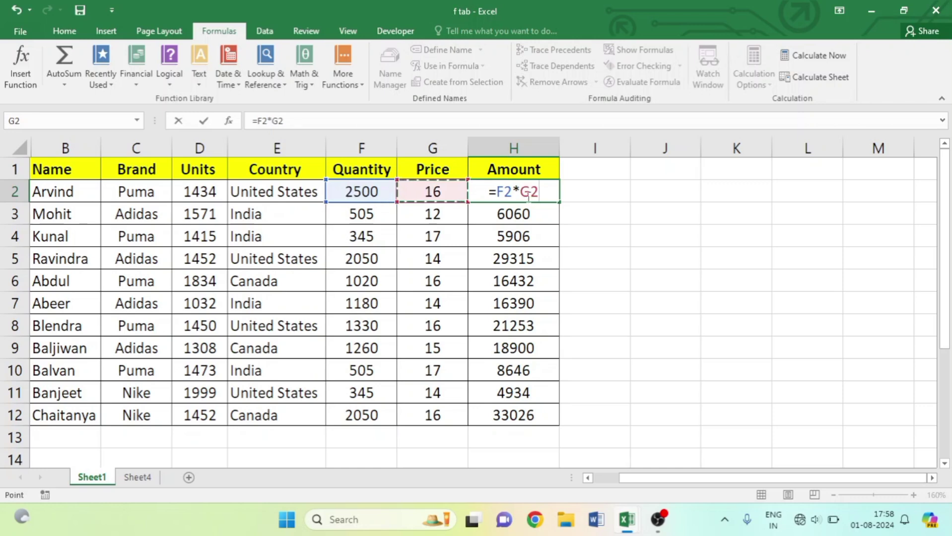
key("Return")
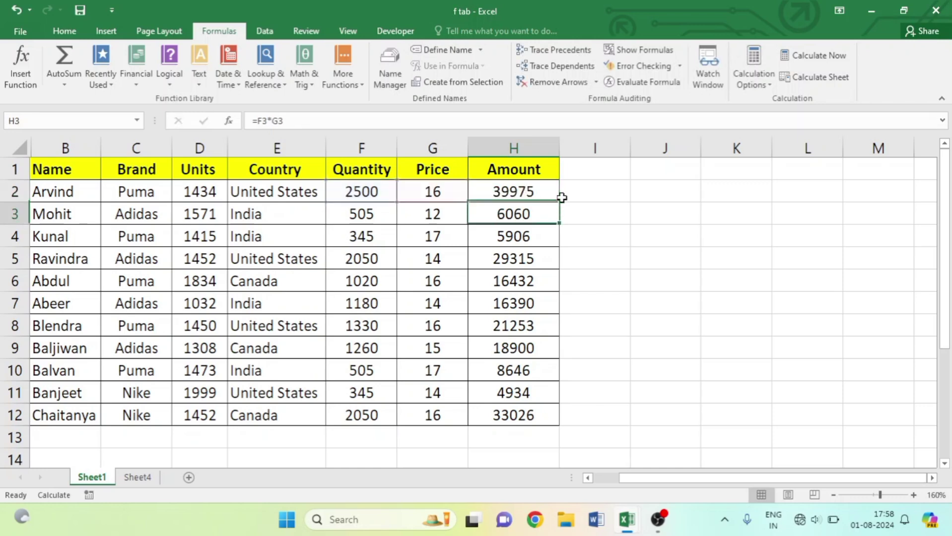
Fill the Amount formula from H2 down to H12 and recalculate the workbook manually.
left_click(549, 191)
left_click_drag(558, 201, 558, 426)
left_click(667, 274)
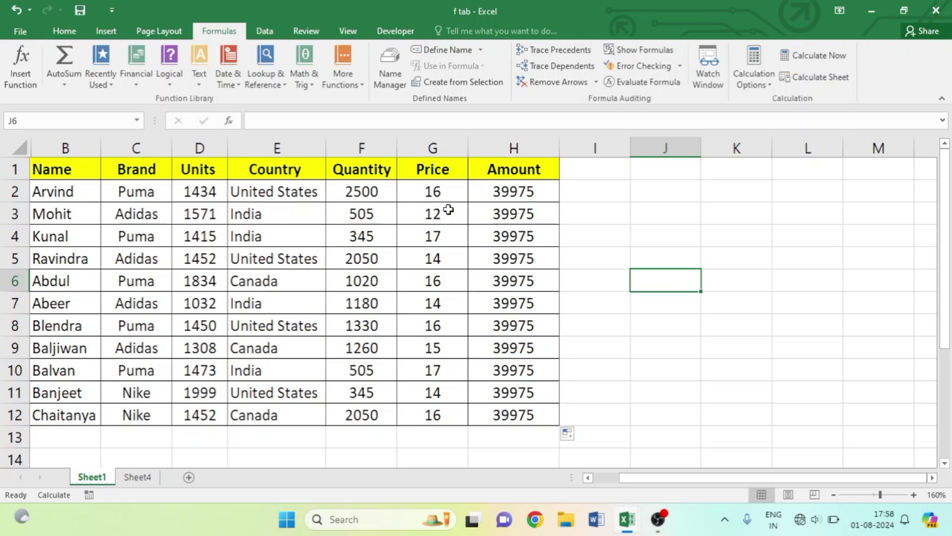
key("F9")
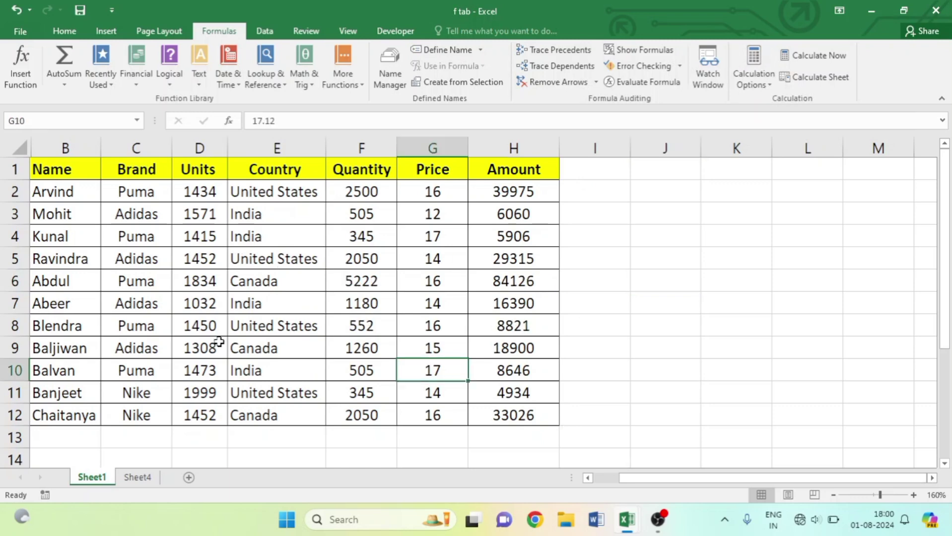
Copy the whole Sheet1 table into a new worksheet and auto-fit the Country column there.
key("ctrl+a")
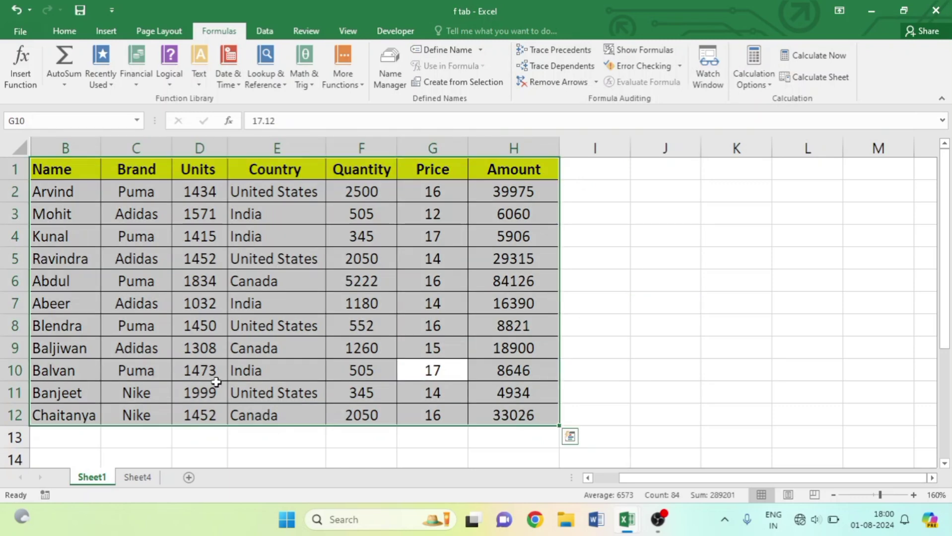
key("ctrl+c")
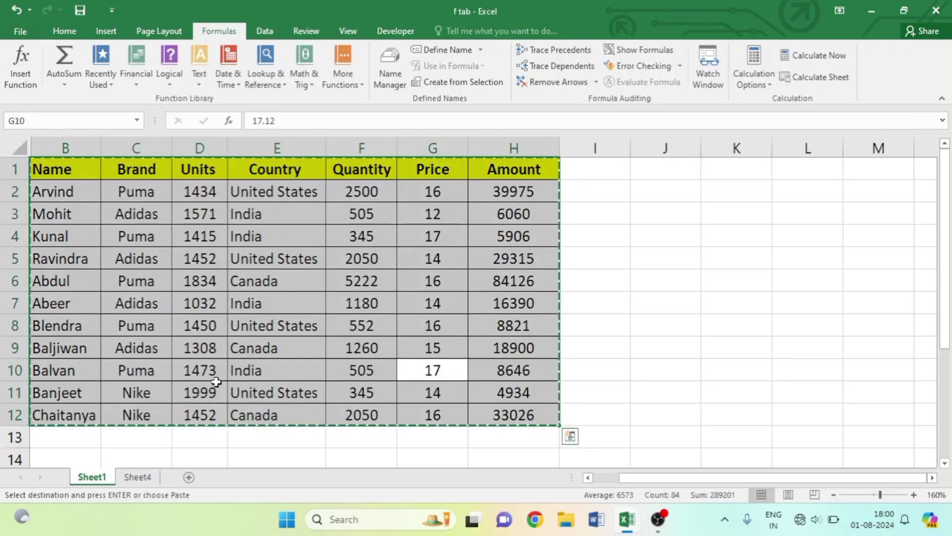
left_click(188, 477)
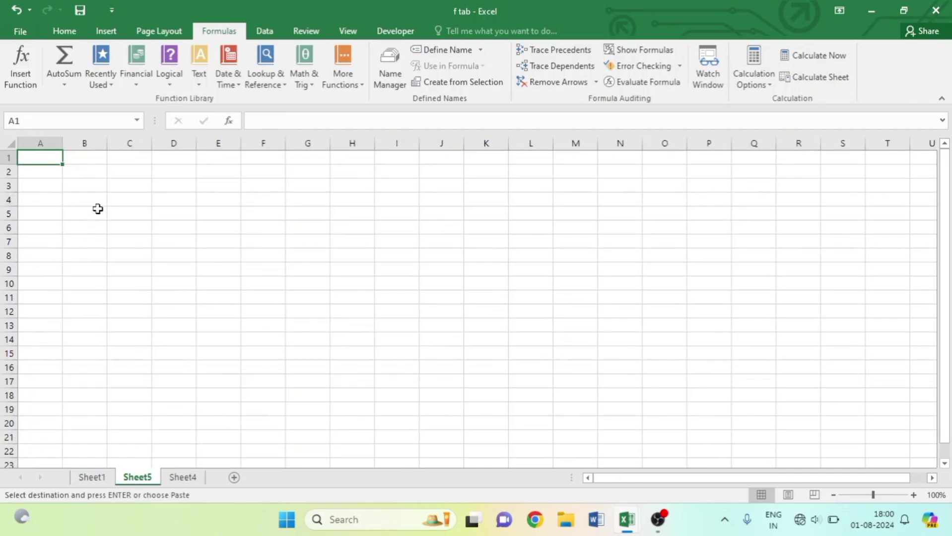
key("ctrl+v")
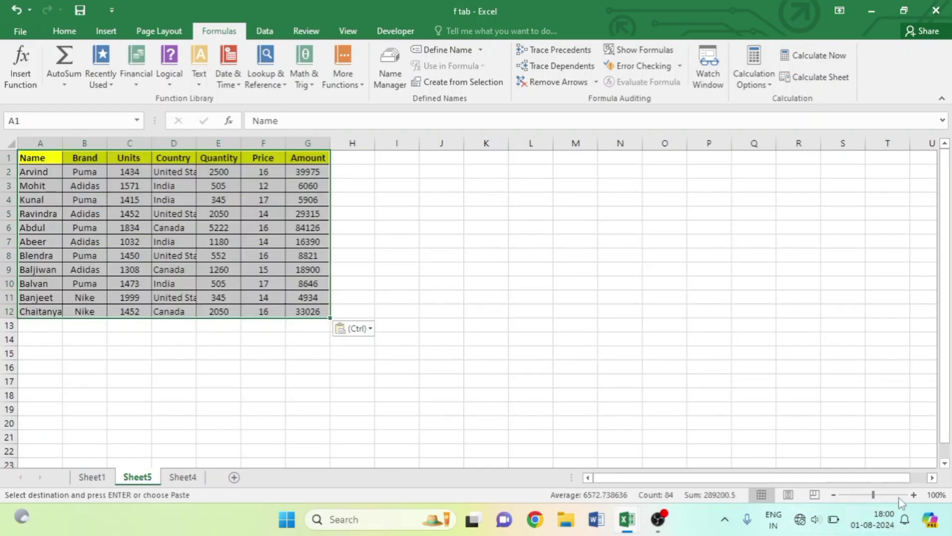
left_click(879, 495)
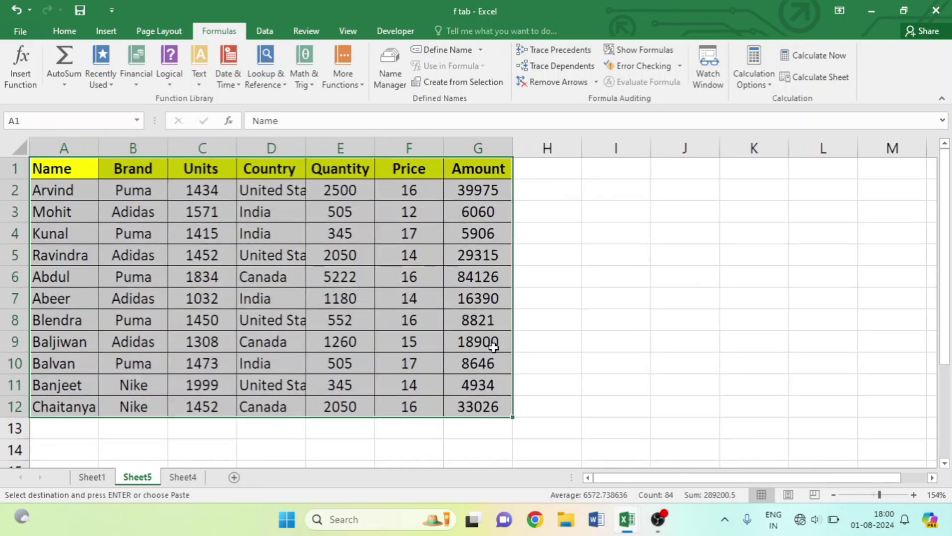
double_click(309, 150)
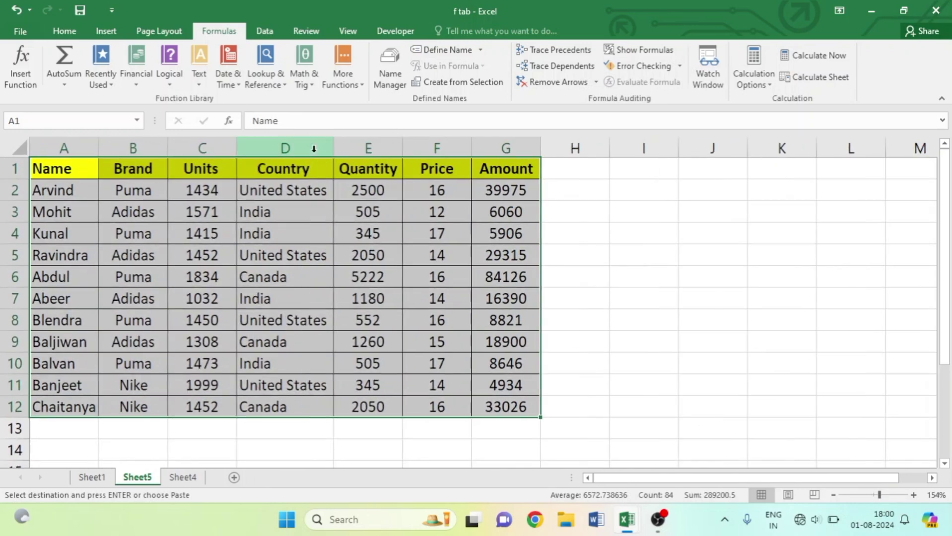
left_click(616, 303)
Return to Sheet1, clear the copy selection and set the calculation option to Manual.
left_click(96, 479)
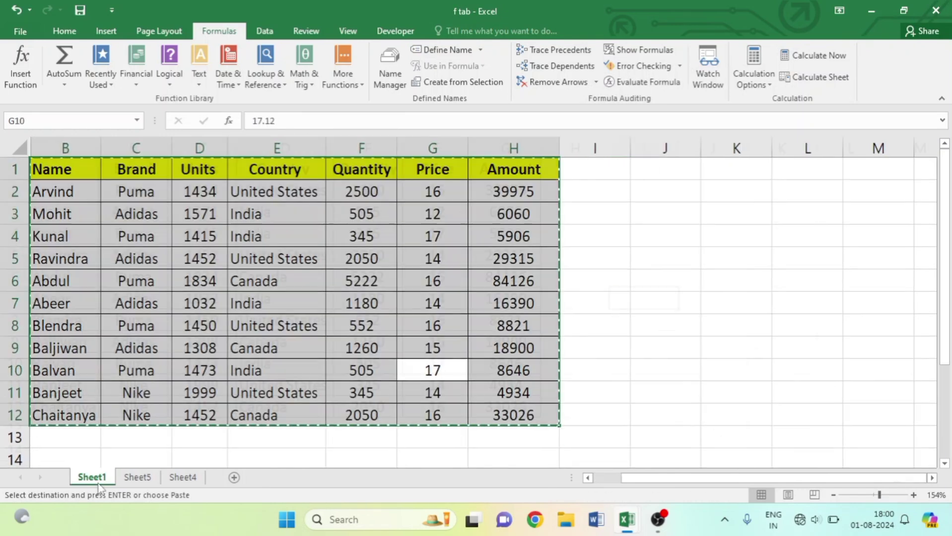
key("Escape")
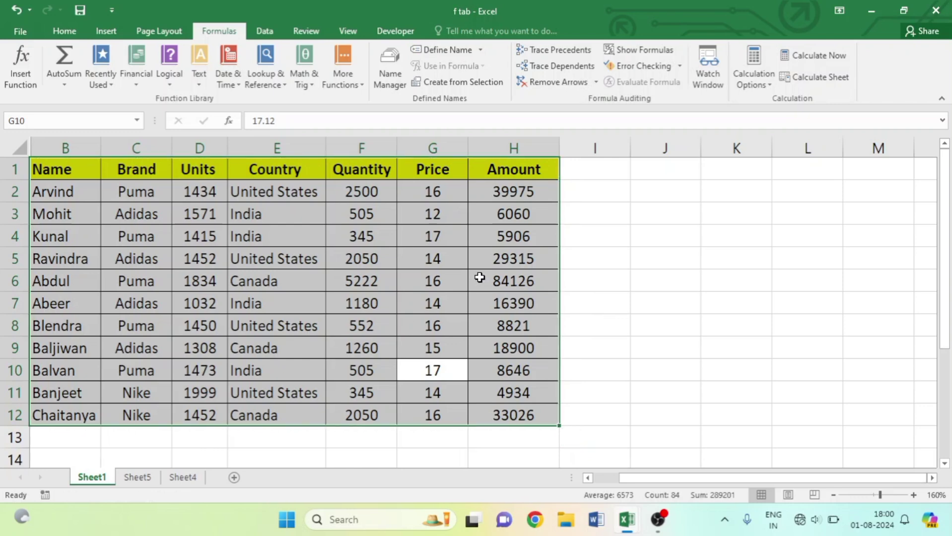
left_click(655, 281)
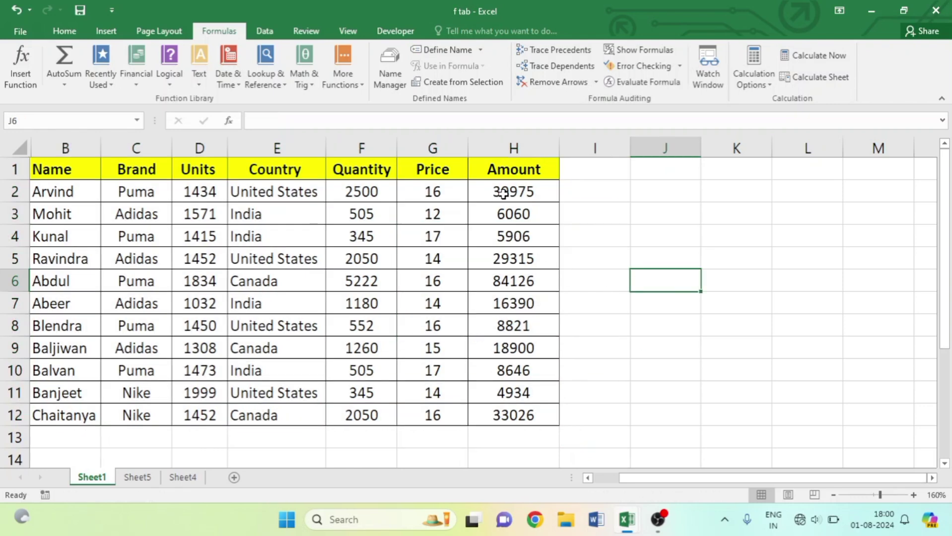
left_click_drag(503, 193, 506, 415)
left_click(505, 192)
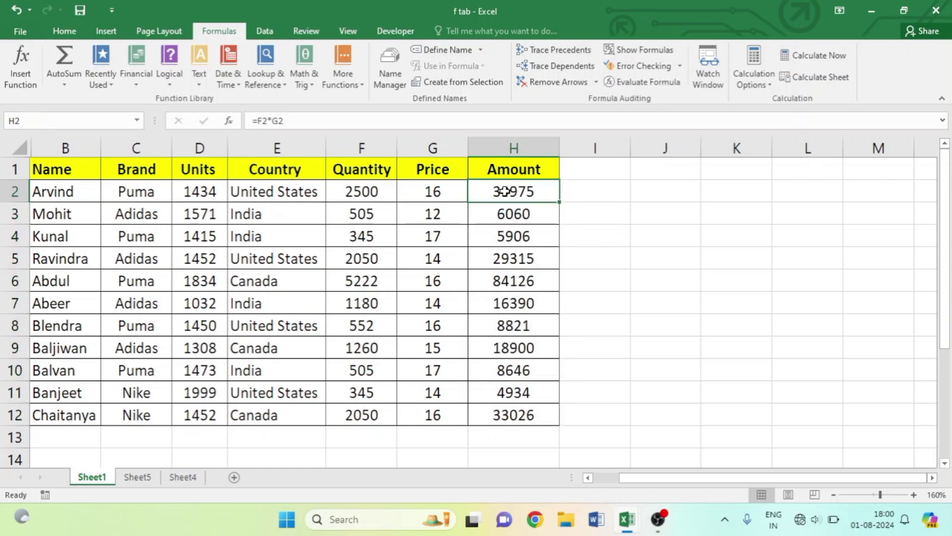
left_click(753, 72)
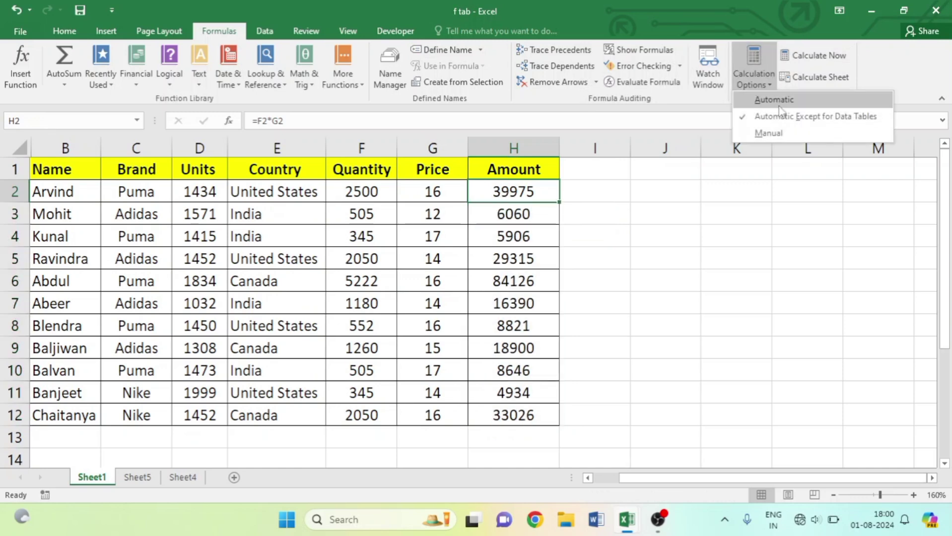
left_click(771, 130)
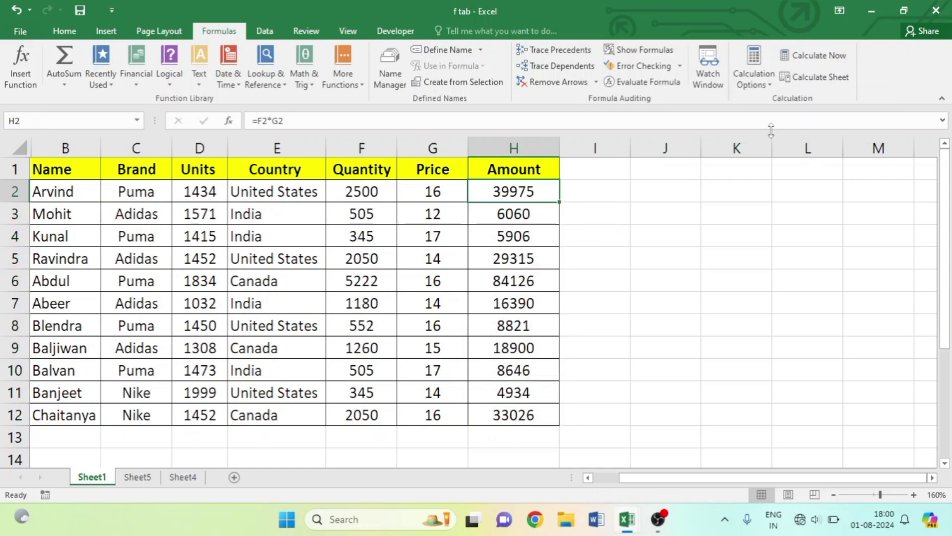
Re-enter the formula =F2*G2 in H2 on Sheet1 and fill it down to H12.
double_click(518, 188)
key("BackSpace")
key("BackSpace")
key("BackSpace")
key("BackSpace")
key("BackSpace")
left_click(354, 191)
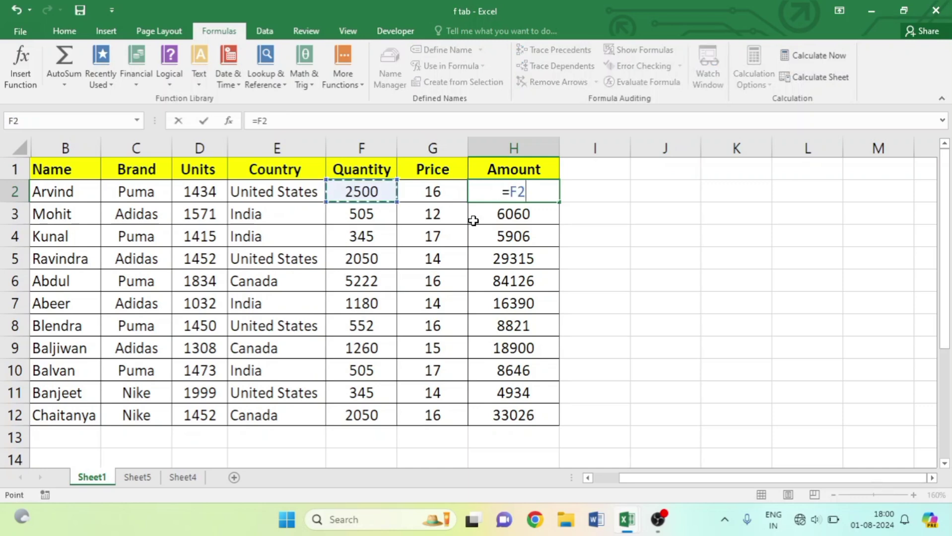
type("*")
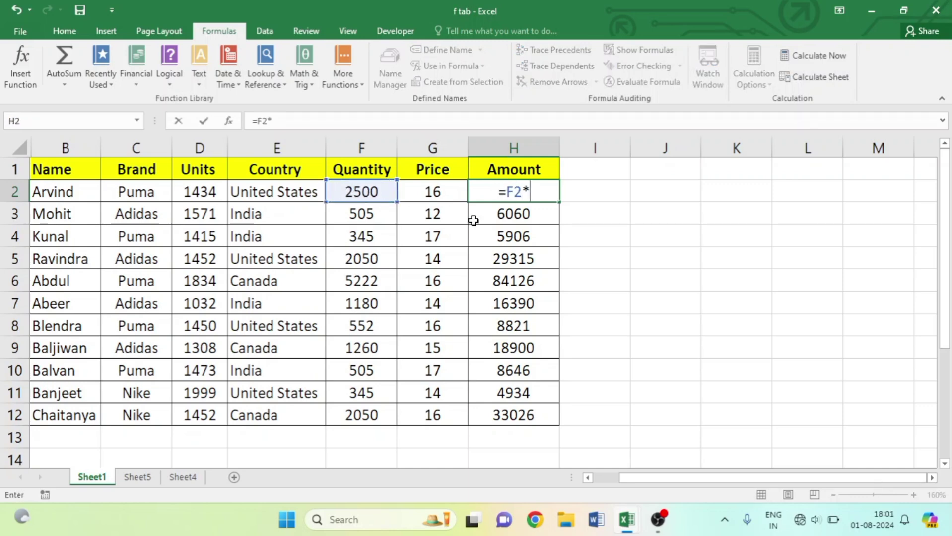
left_click(437, 195)
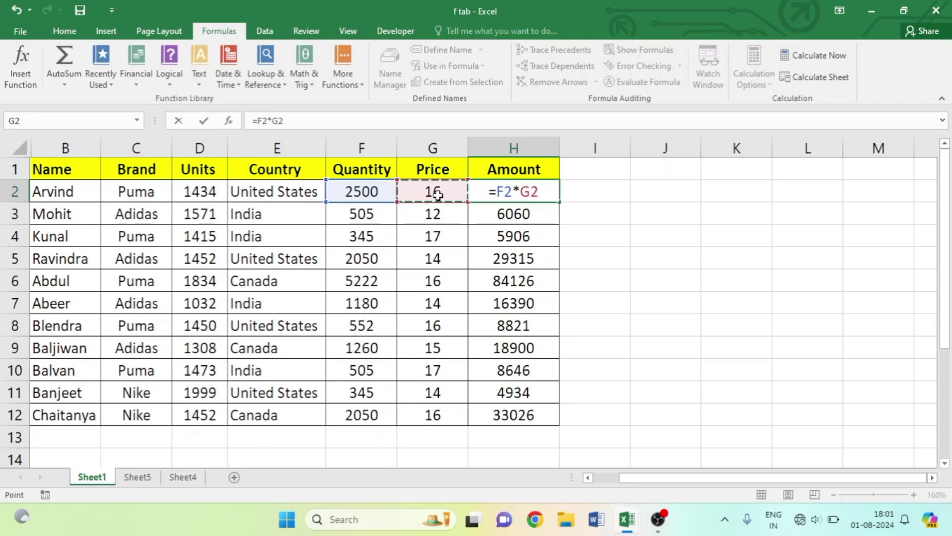
key("Return")
left_click(503, 192)
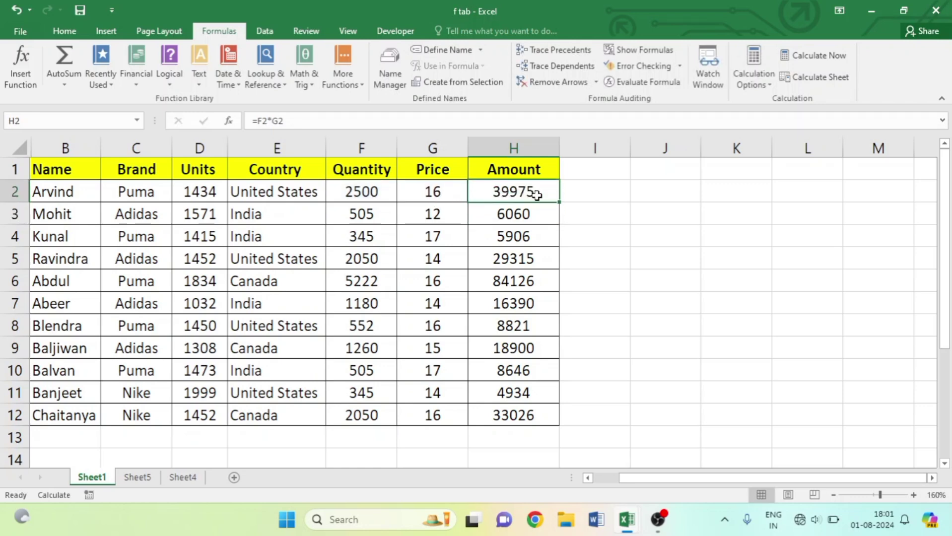
left_click_drag(558, 203, 559, 423)
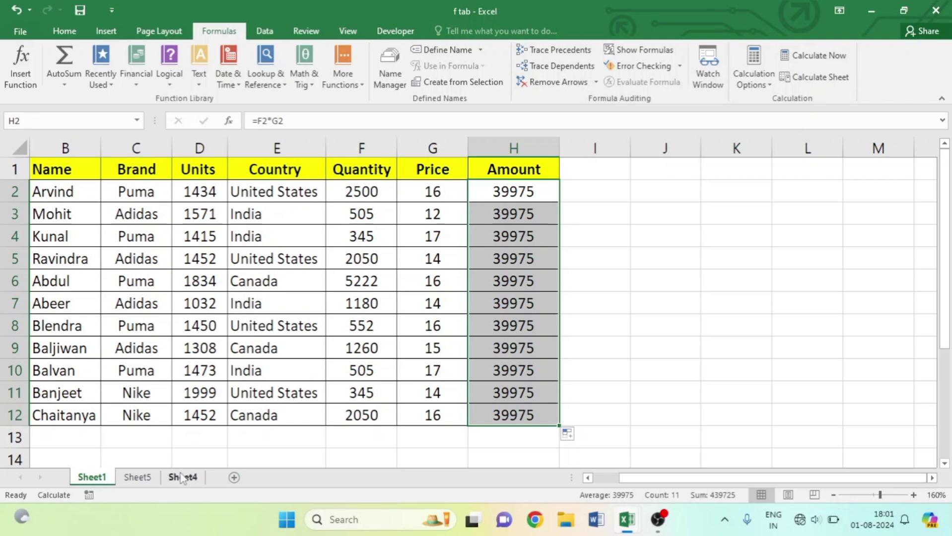
On Sheet5, re-enter the first Amount formula in G2 as =E2*F2, multiplying Quantity by Price.
left_click(139, 478)
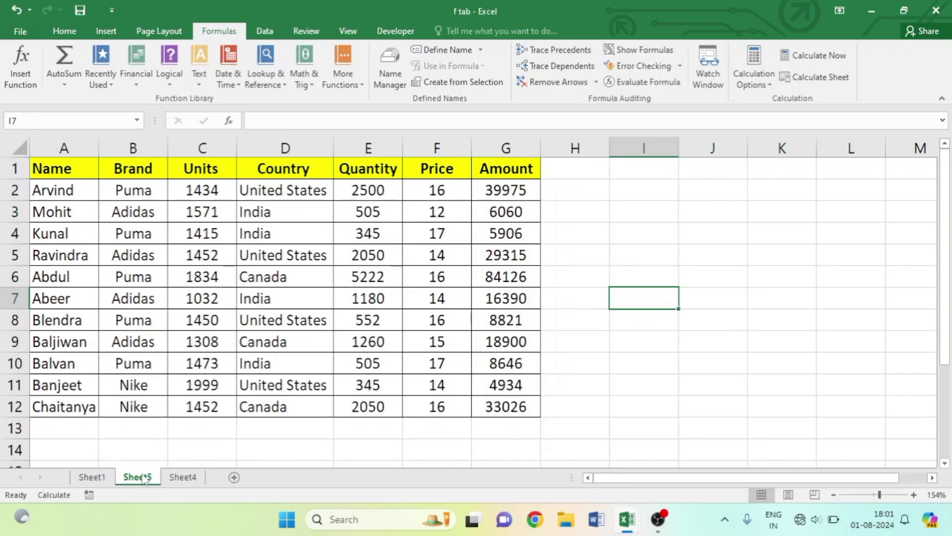
left_click(503, 190)
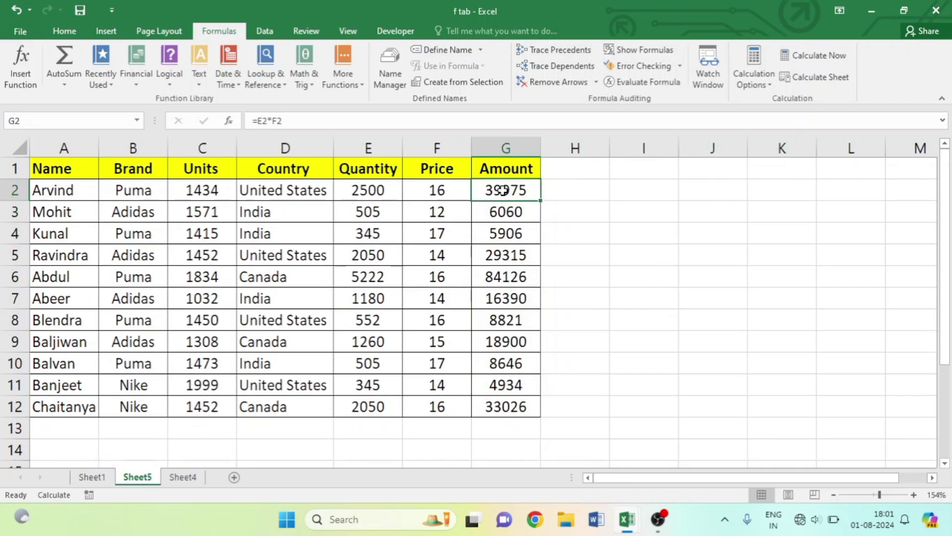
double_click(503, 190)
key("BackSpace")
key("BackSpace")
key("BackSpace")
key("BackSpace")
key("BackSpace")
left_click(378, 189)
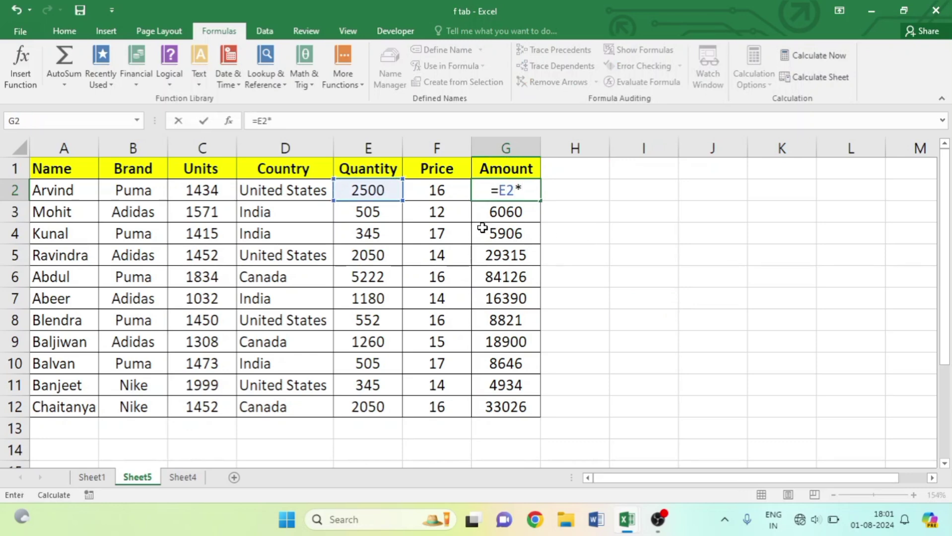
left_click(426, 189)
key("Return")
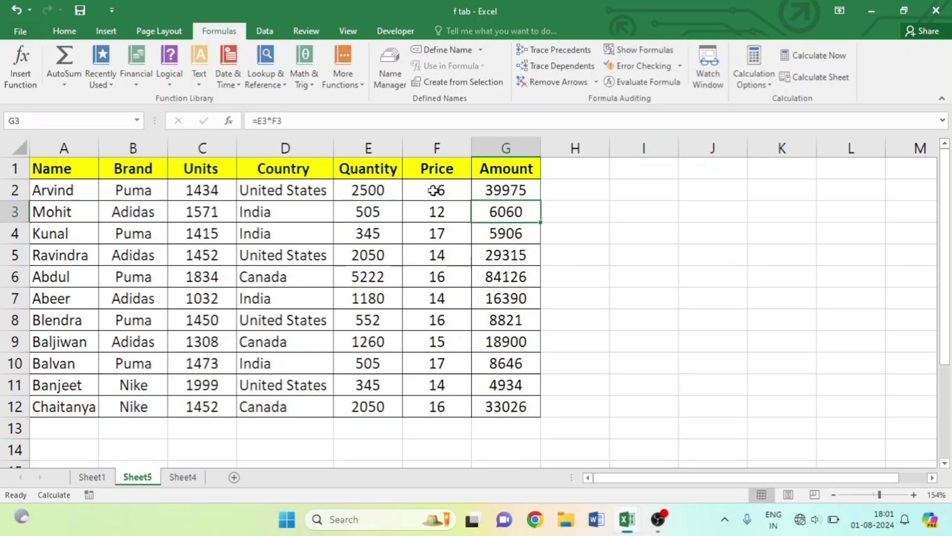
Fill the Sheet5 Amount formula from G2 down to G12.
left_click(518, 189)
left_click_drag(540, 200, 538, 427)
left_click(597, 325)
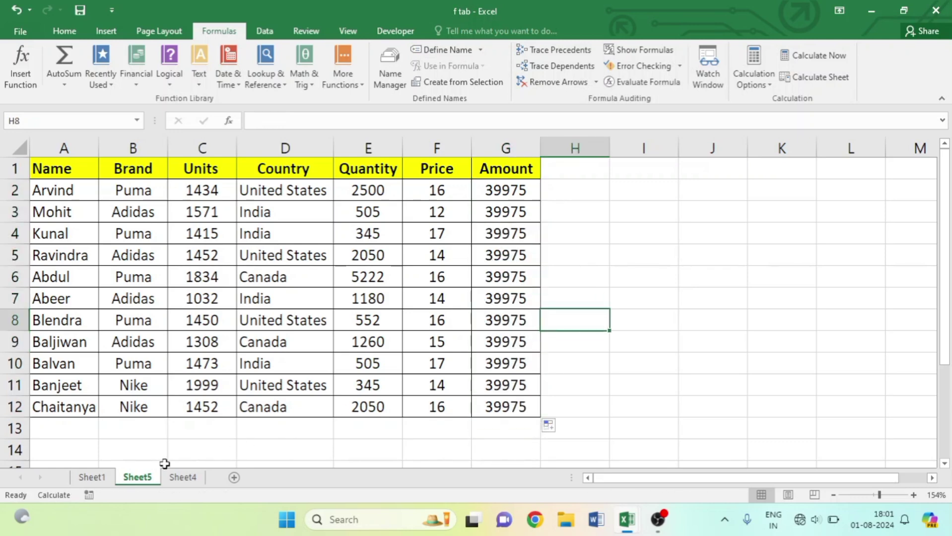
Return to Sheet1, check the selected calculation option and recalculate the whole workbook with Calculate Now.
left_click(98, 479)
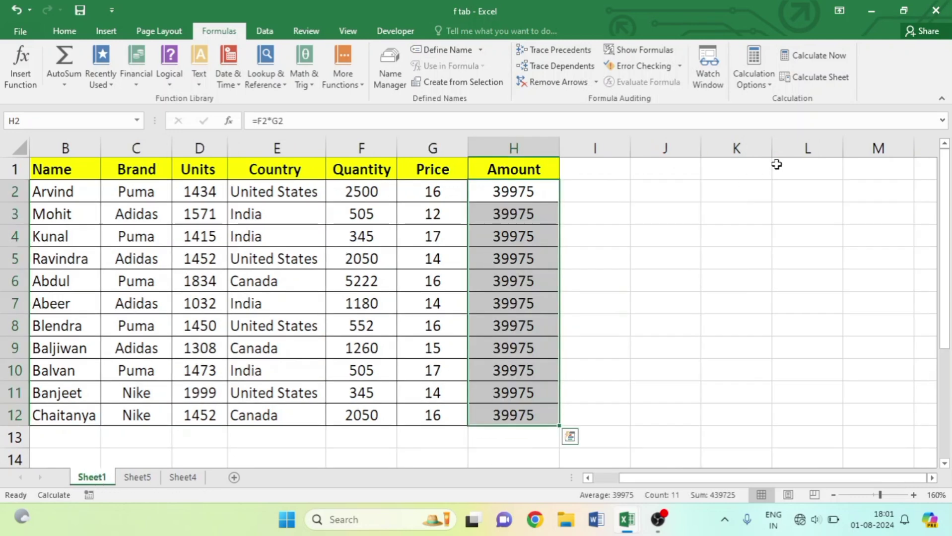
left_click(767, 74)
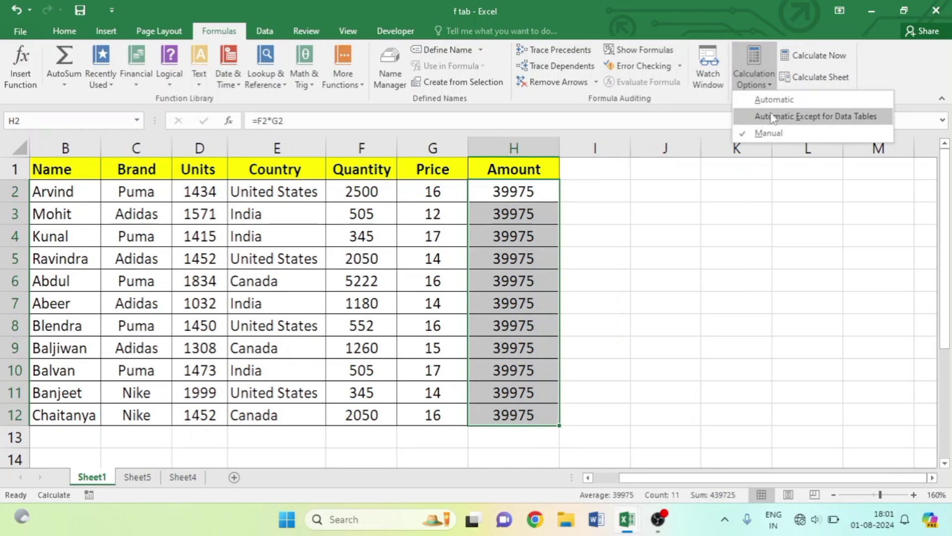
left_click(631, 257)
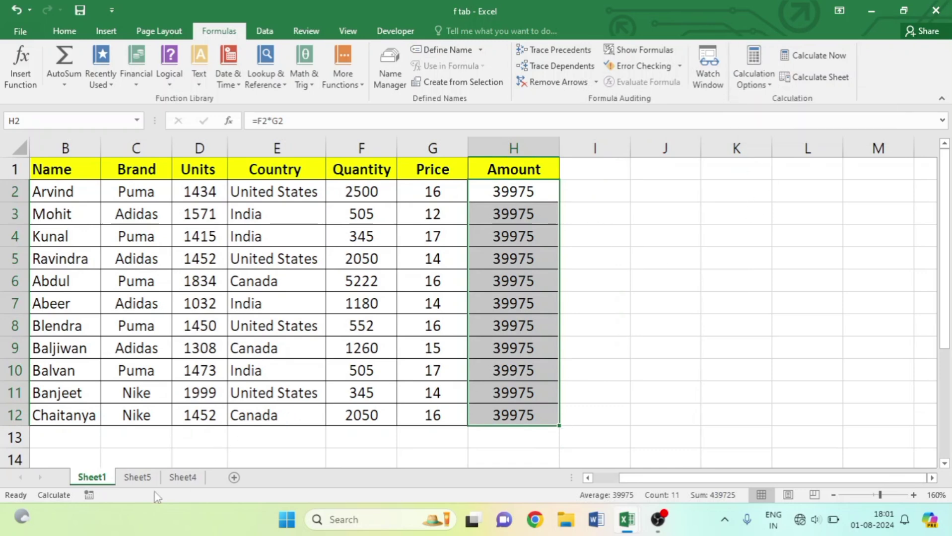
left_click(813, 57)
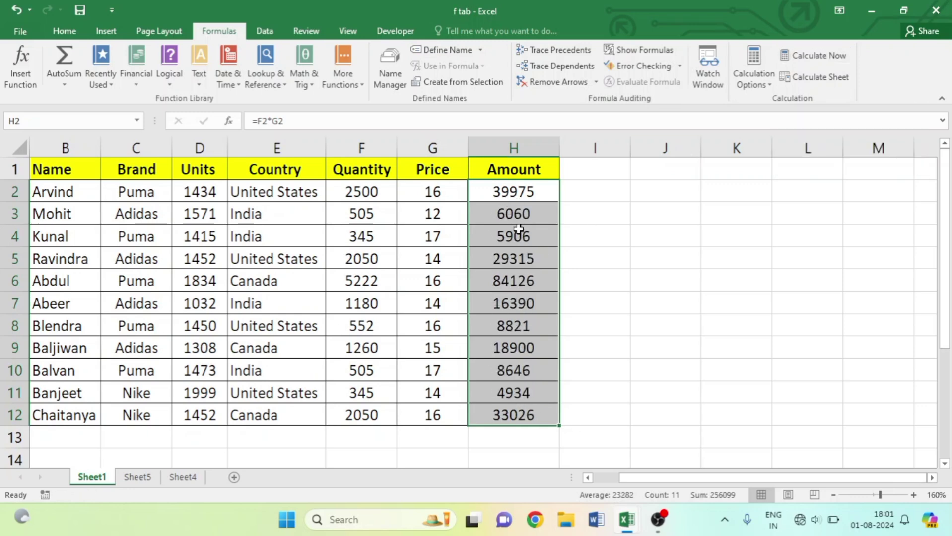
Compare the recalculated Amount columns on Sheet5 and Sheet1.
left_click(143, 481)
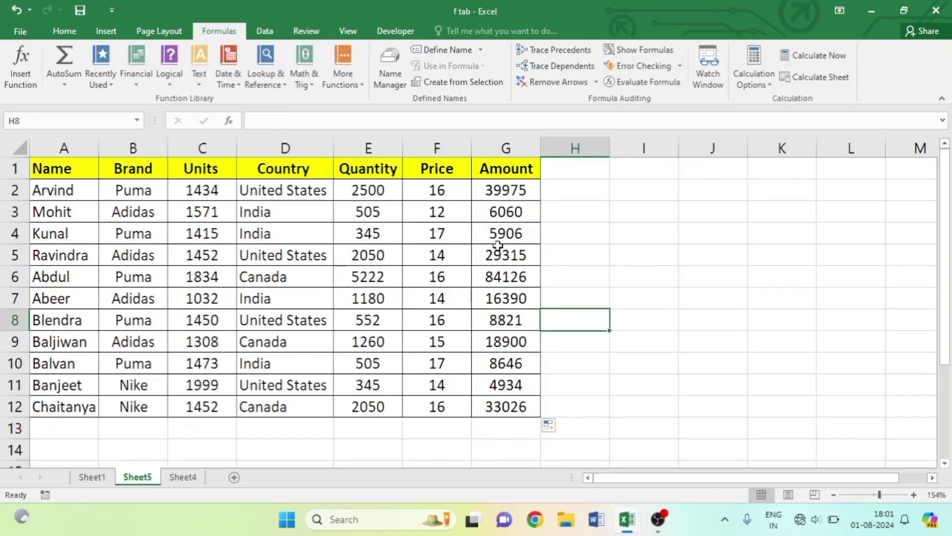
left_click(99, 478)
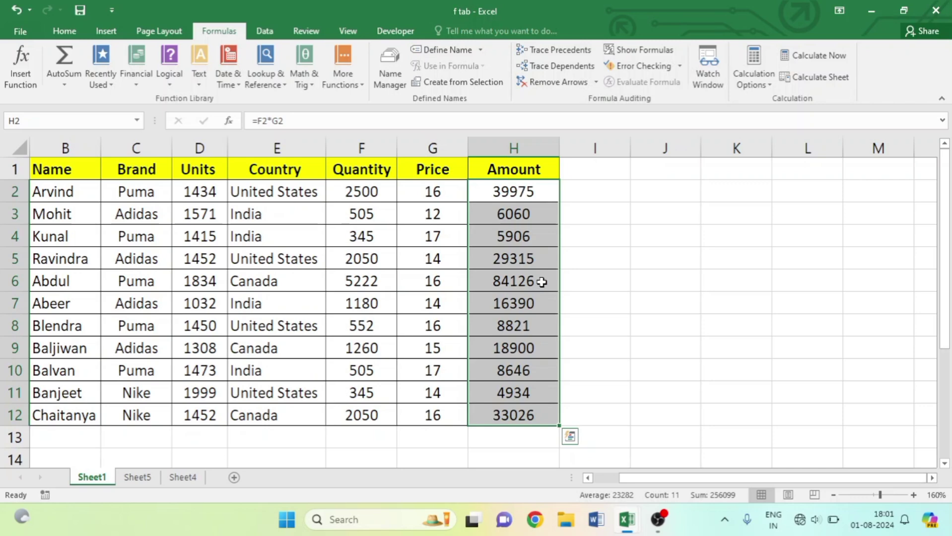
left_click(138, 478)
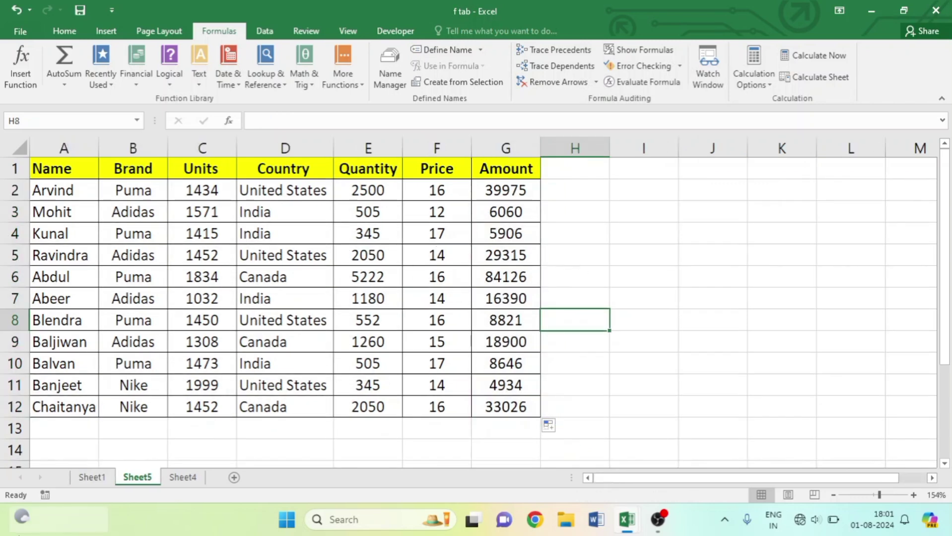
Go back to Sheet1 and select Manual again as the calculation option.
left_click(92, 477)
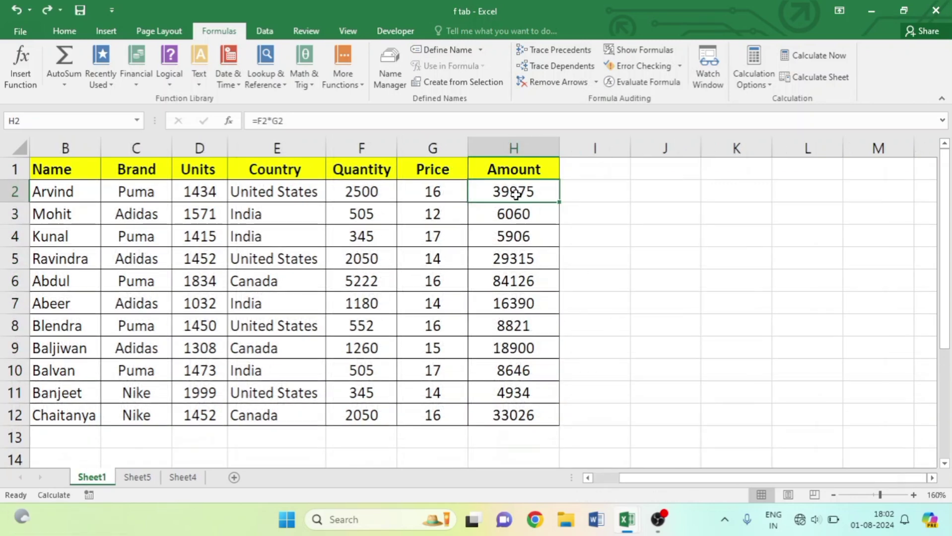
left_click(754, 75)
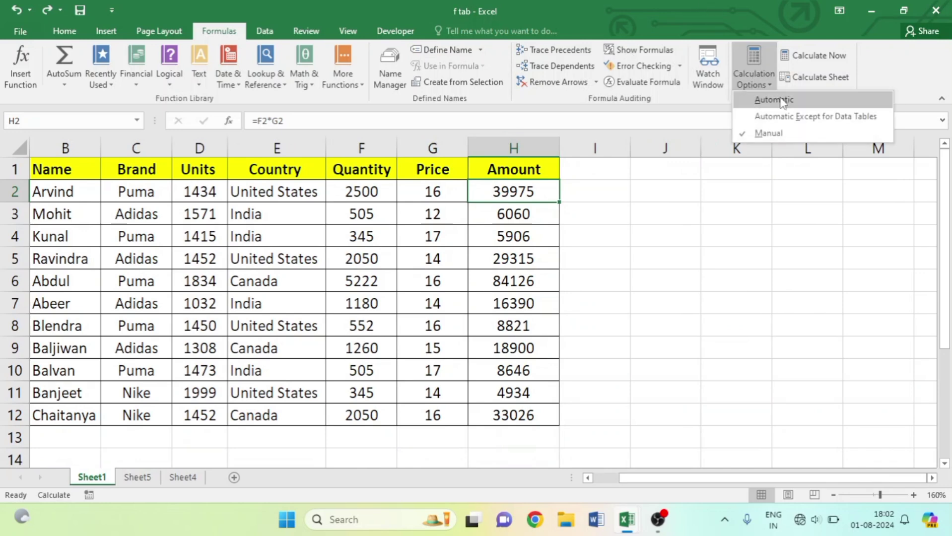
left_click(770, 133)
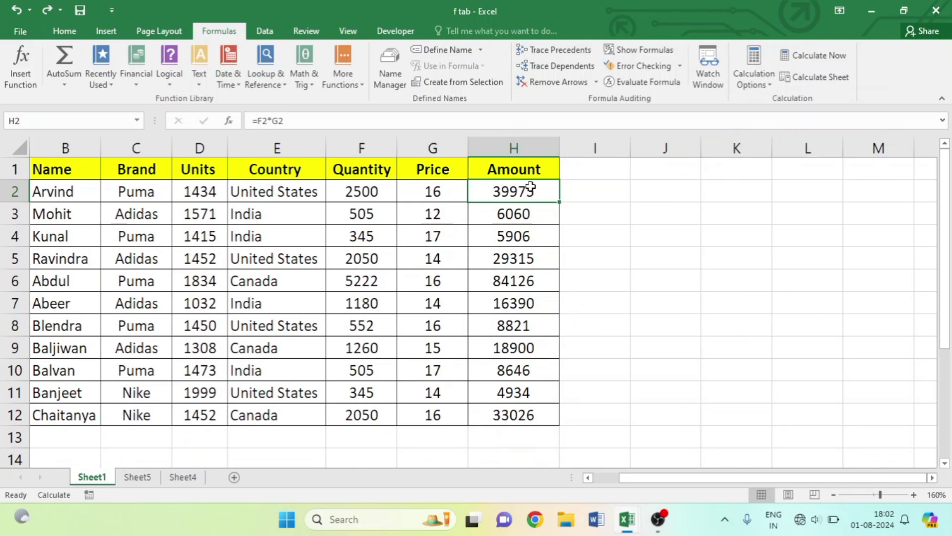
Re-enter the Amount formula =F2*G2 in H2 of Sheet1 and fill it down to H12.
type("=")
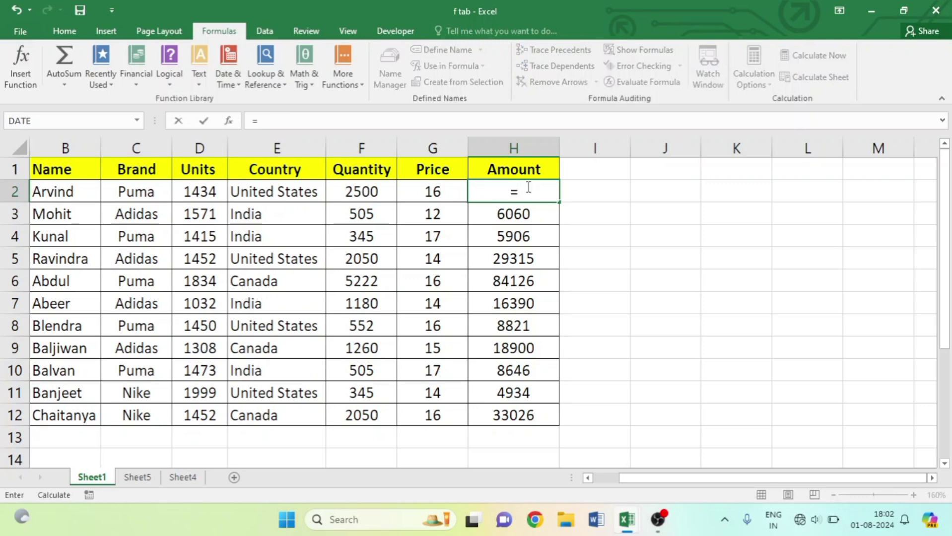
left_click(352, 192)
type("*")
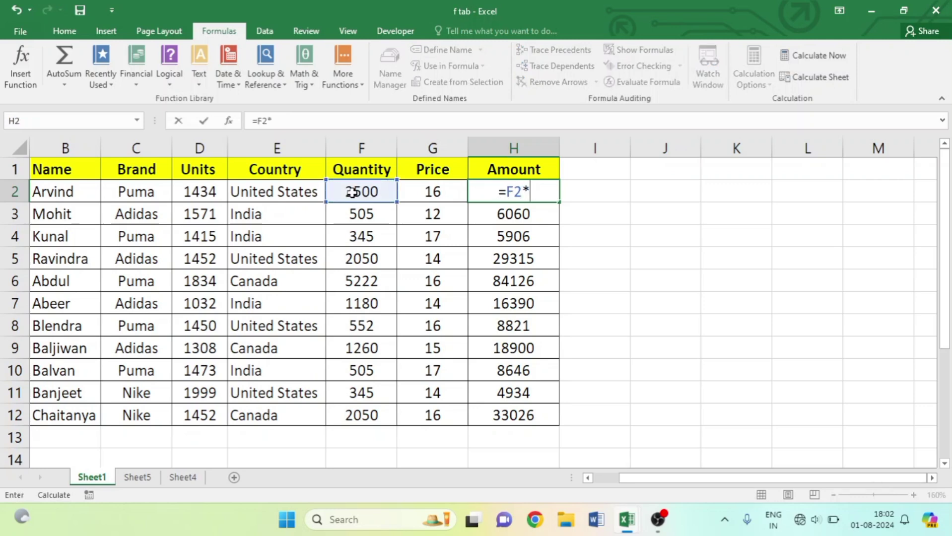
left_click(423, 193)
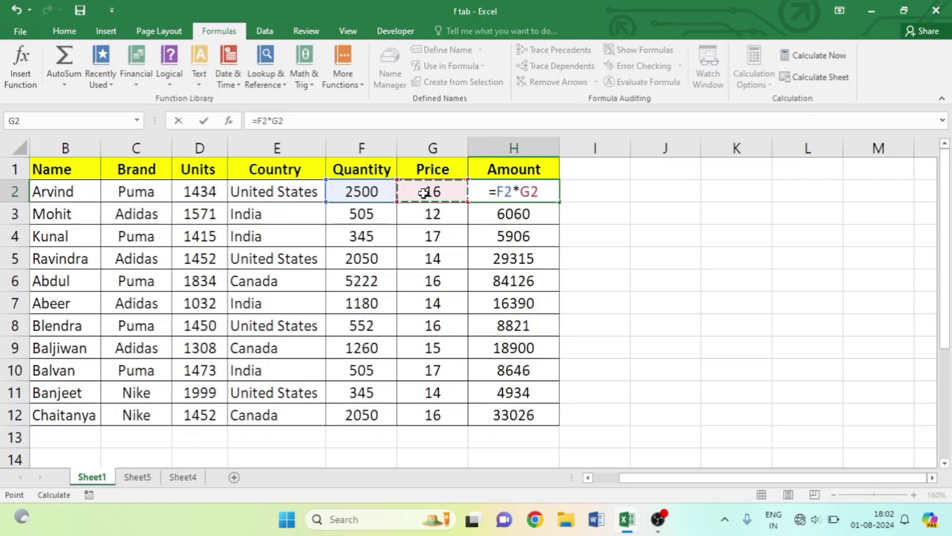
key("Return")
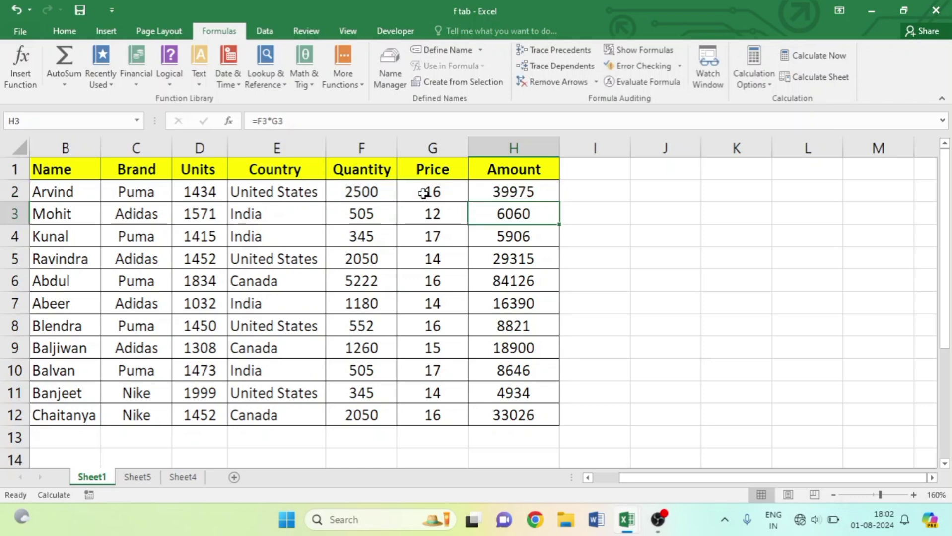
left_click(520, 187)
left_click_drag(560, 202, 567, 420)
On Sheet5, re-enter the Amount formula =E2*F2 in G2 and fill it down to G12.
left_click(137, 478)
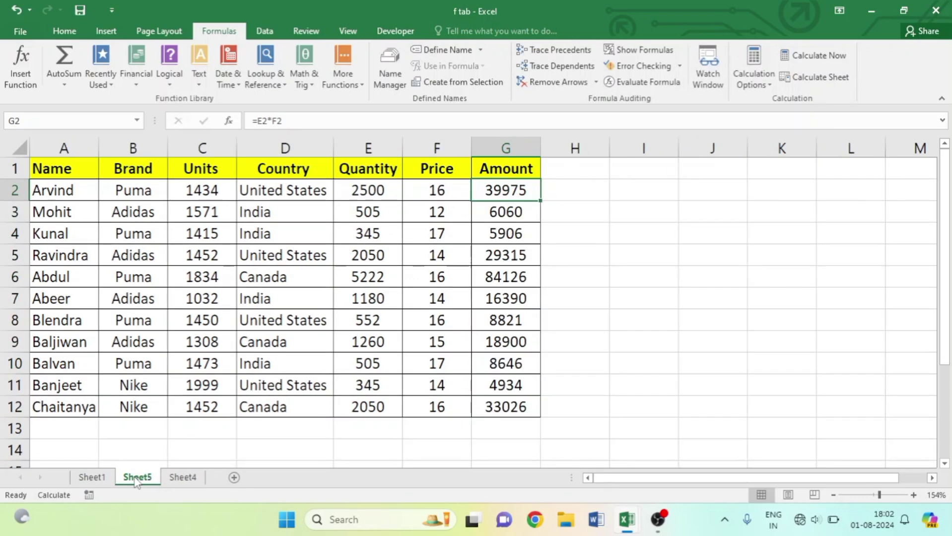
left_click(91, 478)
left_click(137, 478)
type("=")
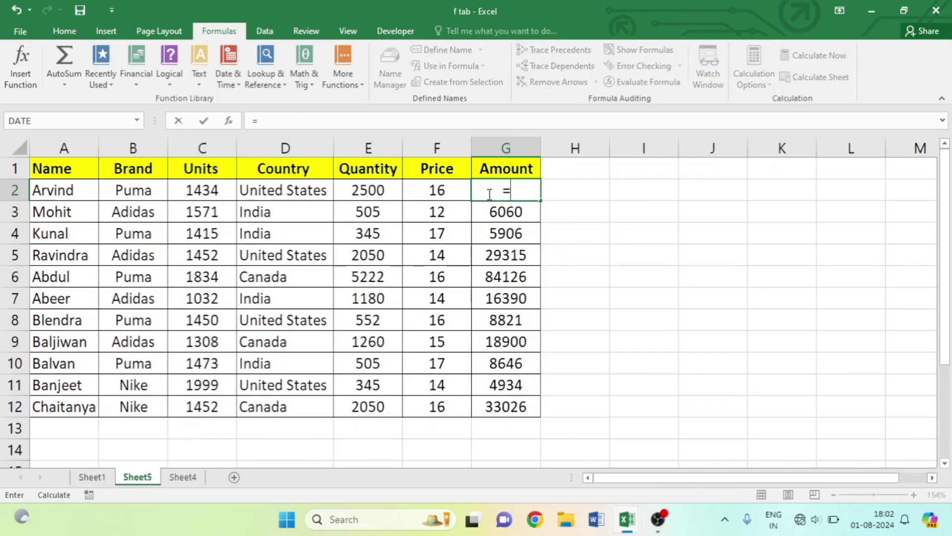
left_click(366, 190)
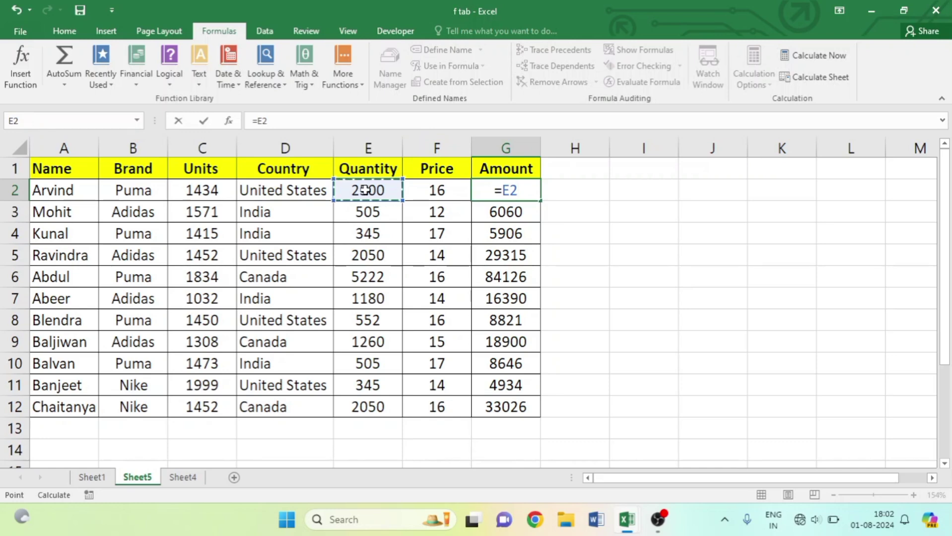
type("*")
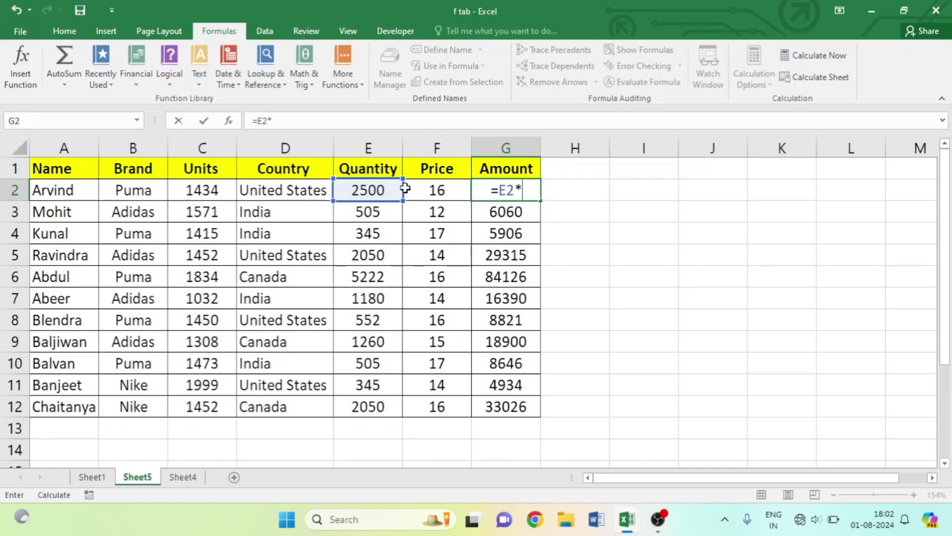
left_click(435, 189)
key("Return")
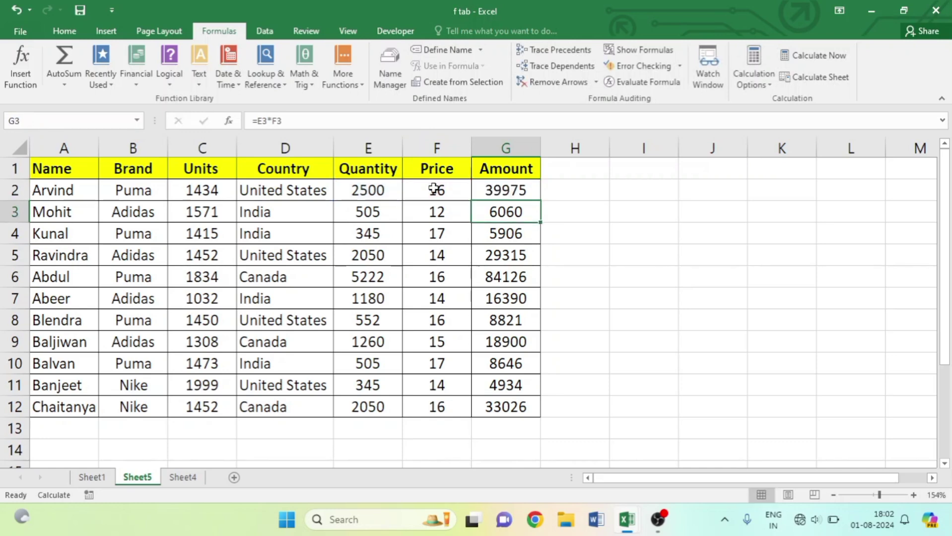
left_click(491, 192)
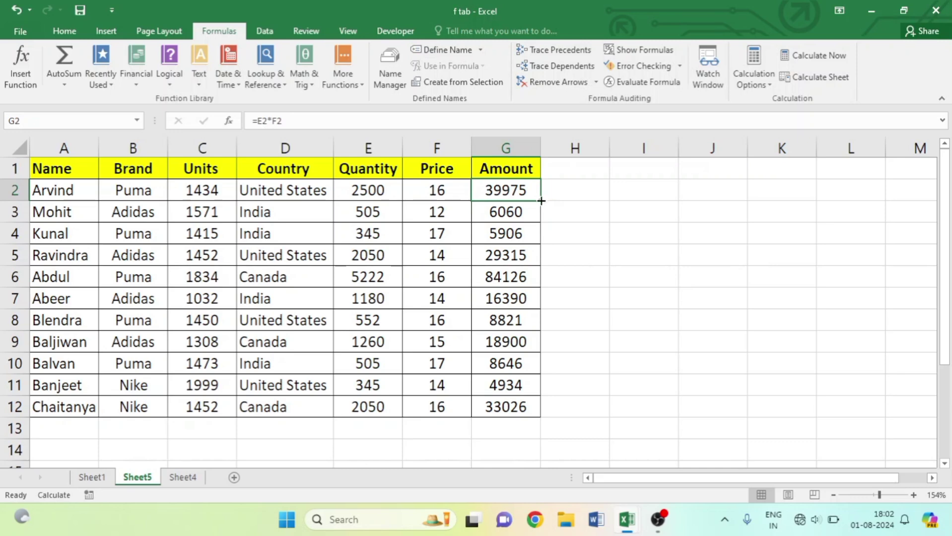
left_click_drag(541, 200, 544, 415)
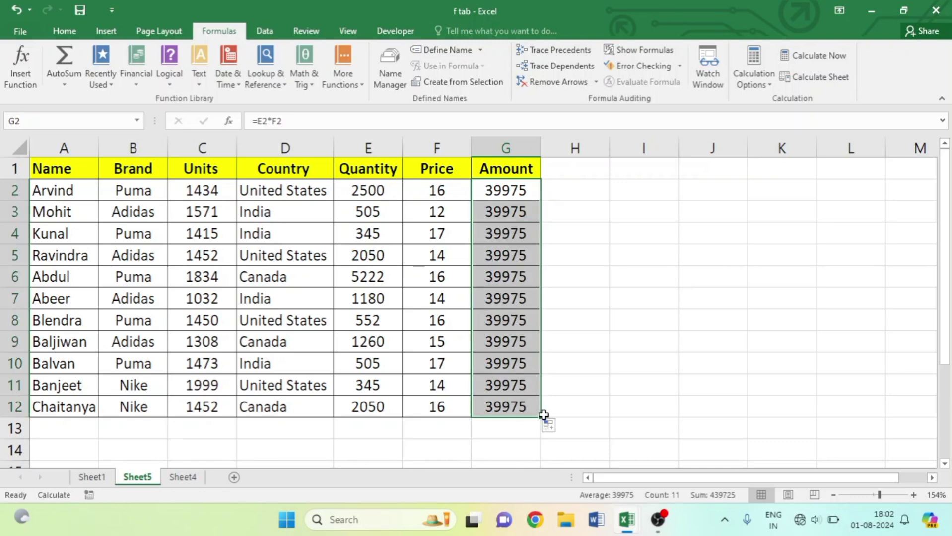
Recalculate only Sheet1 with Calculate Sheet, then check the values on Sheet4 and Sheet5.
left_click(93, 478)
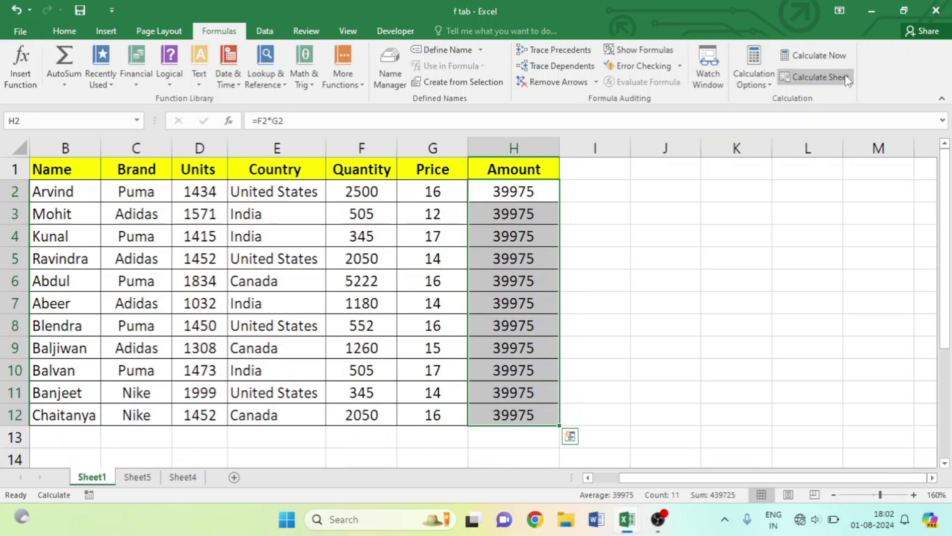
left_click(813, 78)
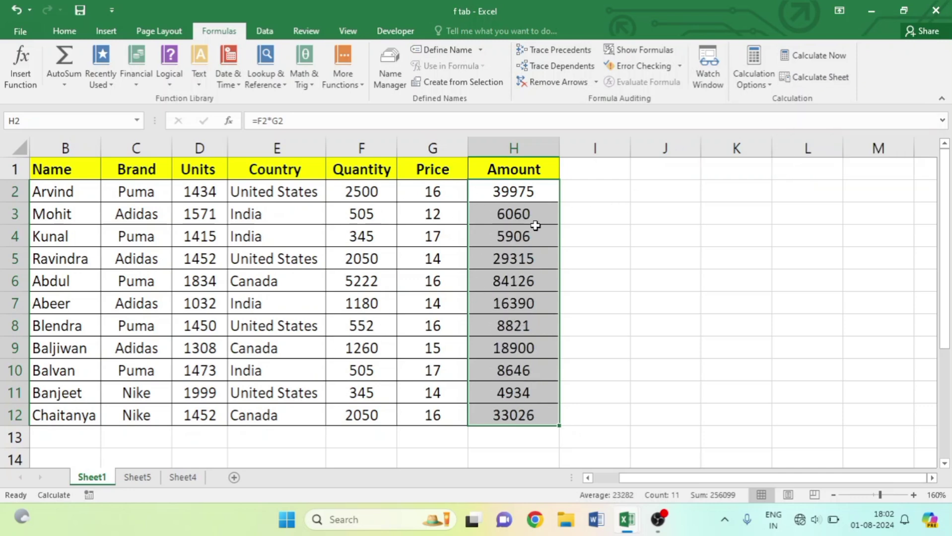
left_click(184, 477)
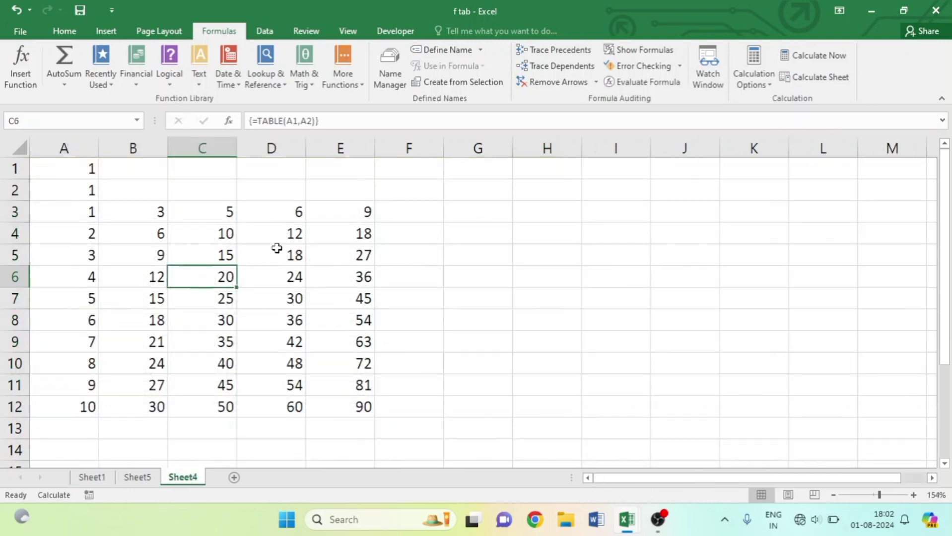
left_click(139, 479)
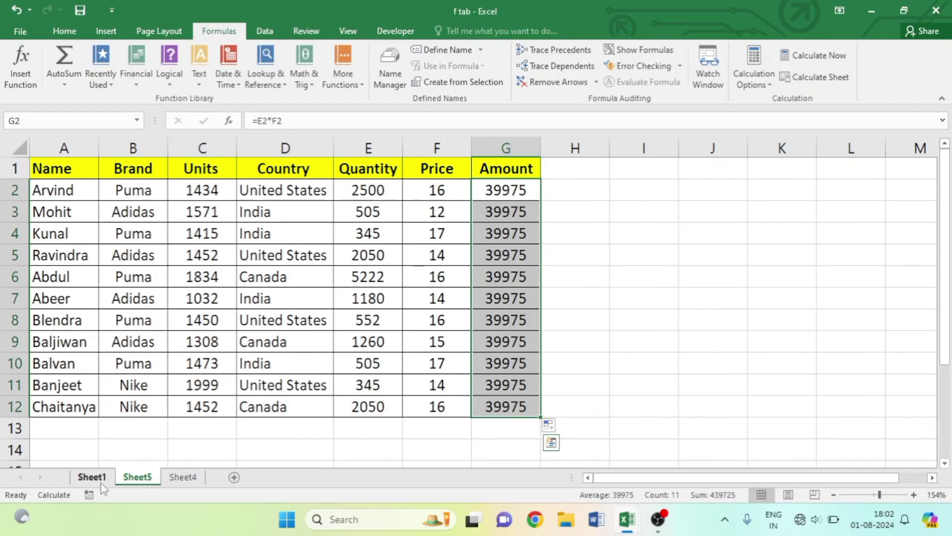
Recalculate the whole workbook from Sheet5 with Calculate Now, then review the Amount column on Sheet1 and point out Calculate Sheet.
left_click(393, 236)
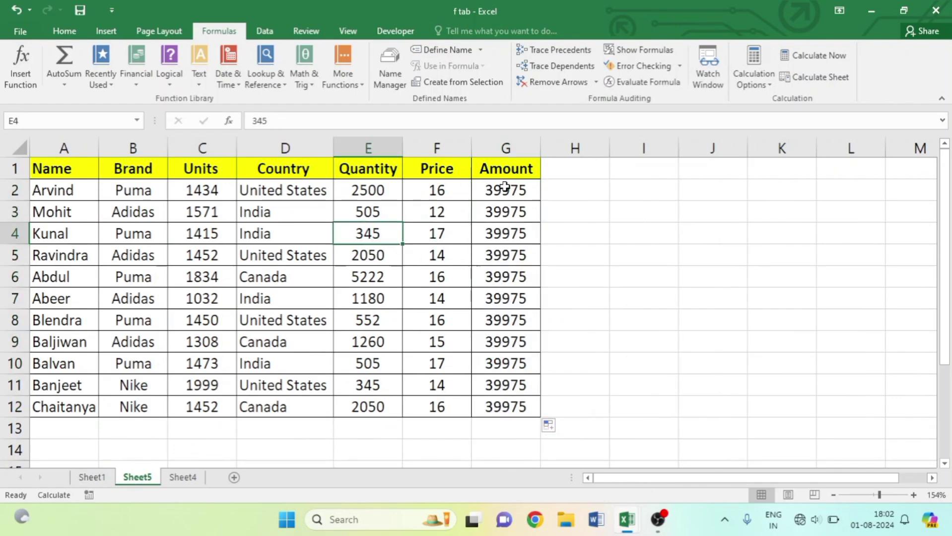
left_click(814, 58)
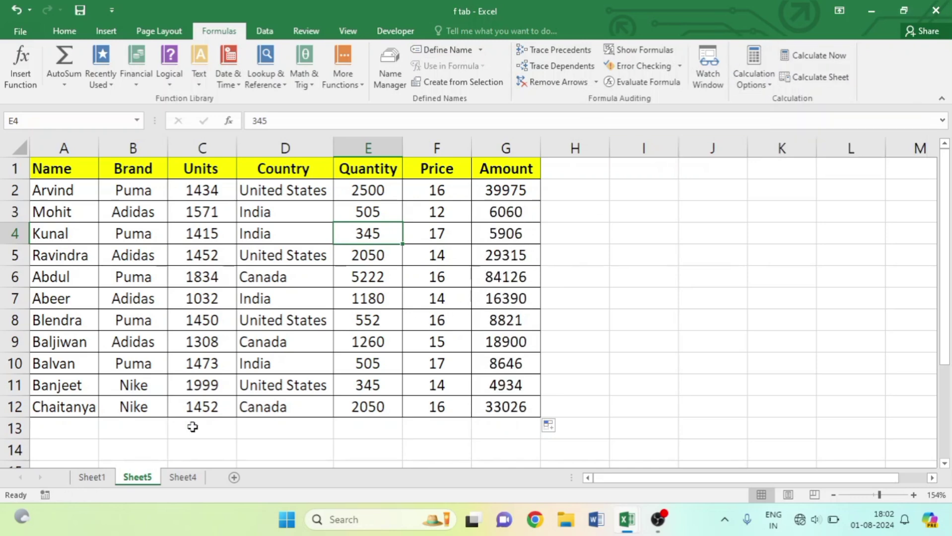
left_click(93, 477)
left_click(594, 198)
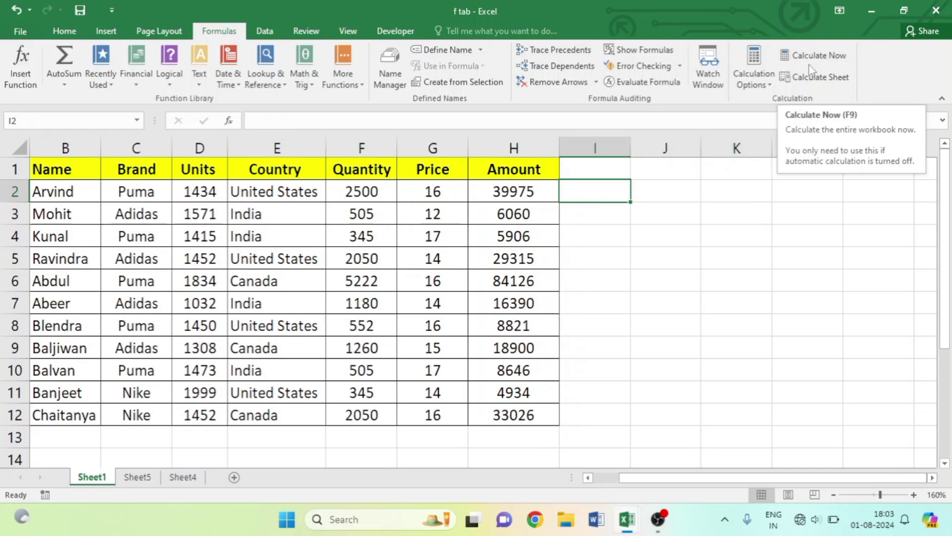
left_click(837, 83)
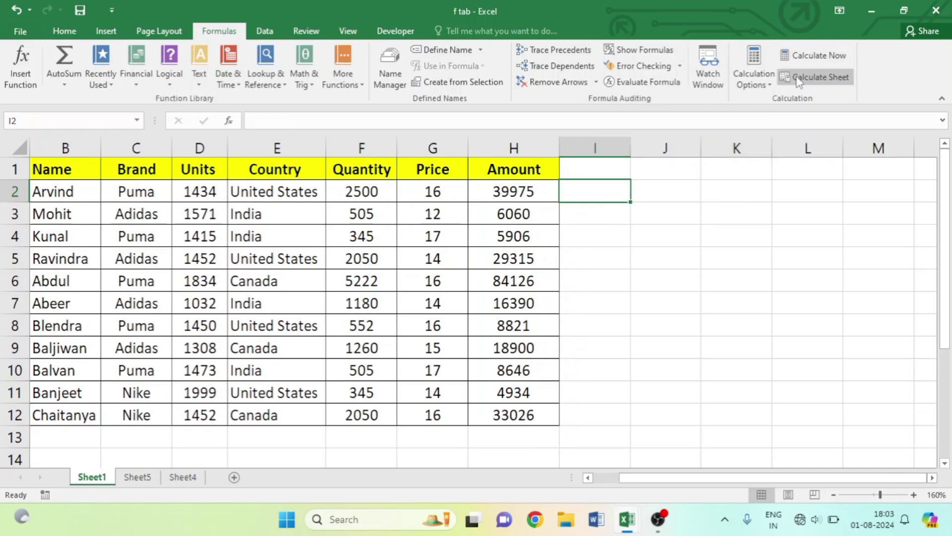
Go to the data table on Sheet4 and set the calculation option to Automatic Except for Data Tables.
left_click(179, 478)
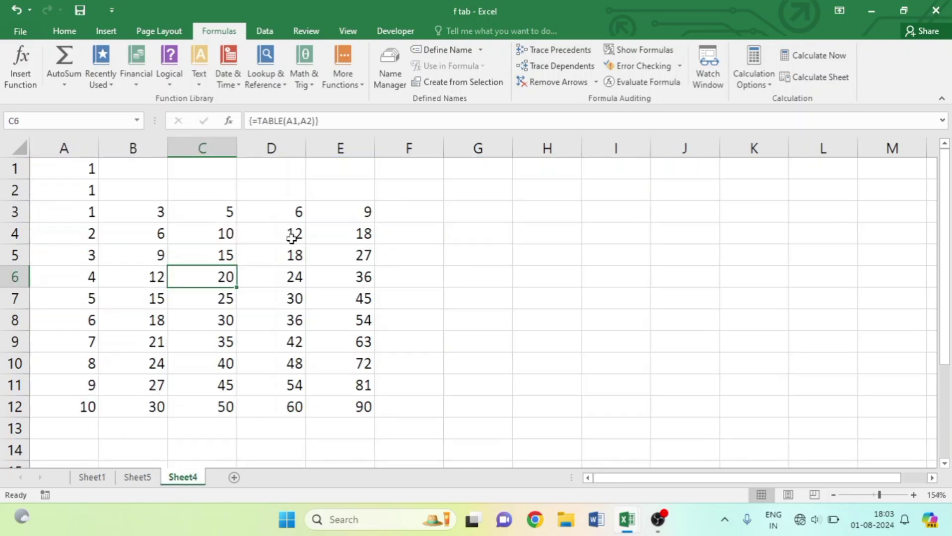
left_click(268, 256)
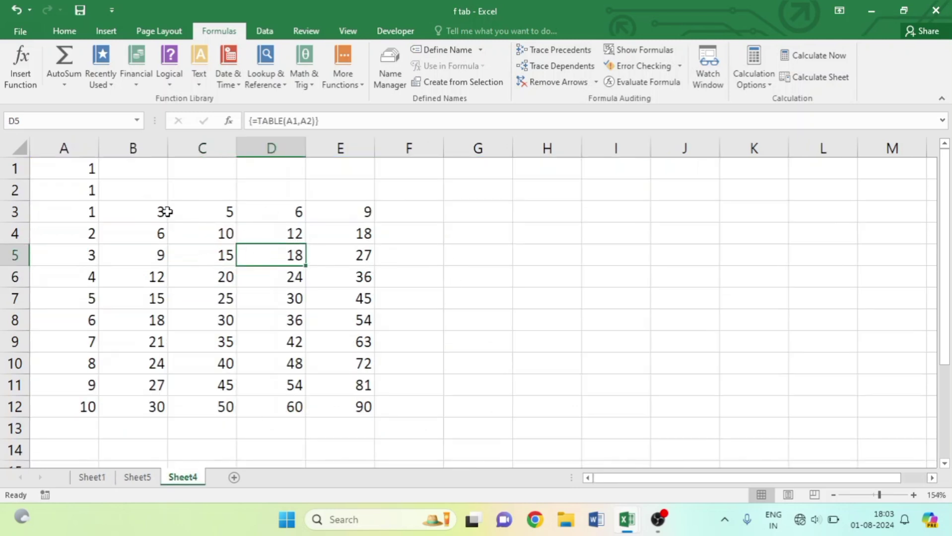
left_click(746, 73)
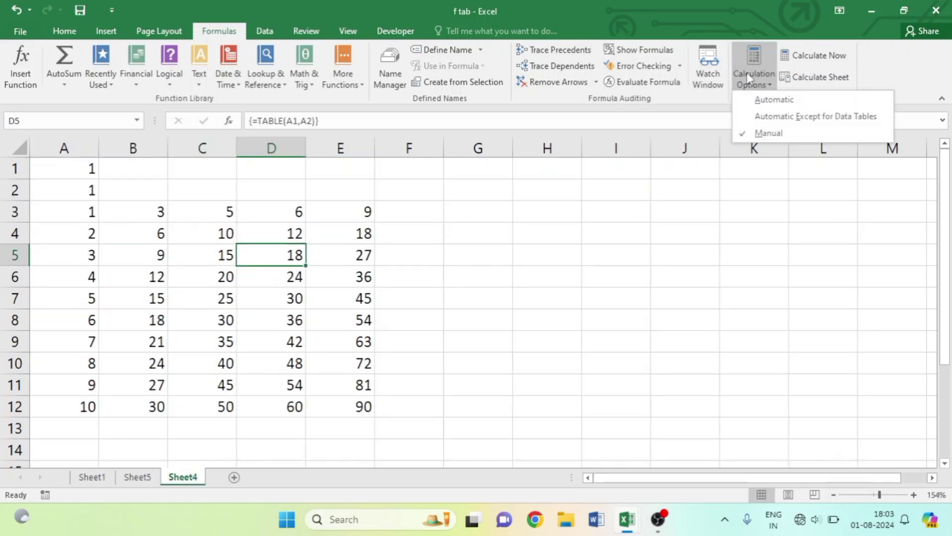
left_click(762, 119)
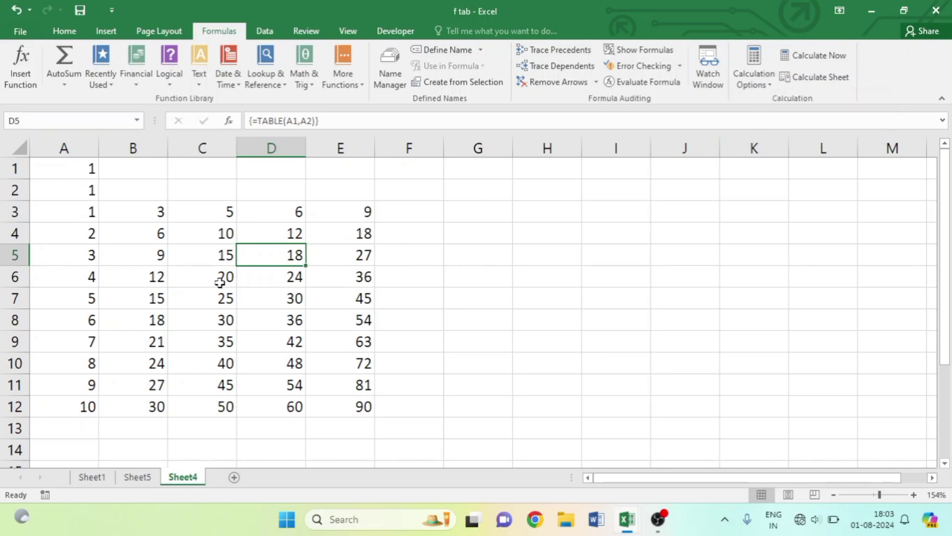
Change the data table's column header value in B3 of Sheet4 to 4.
left_click(149, 214)
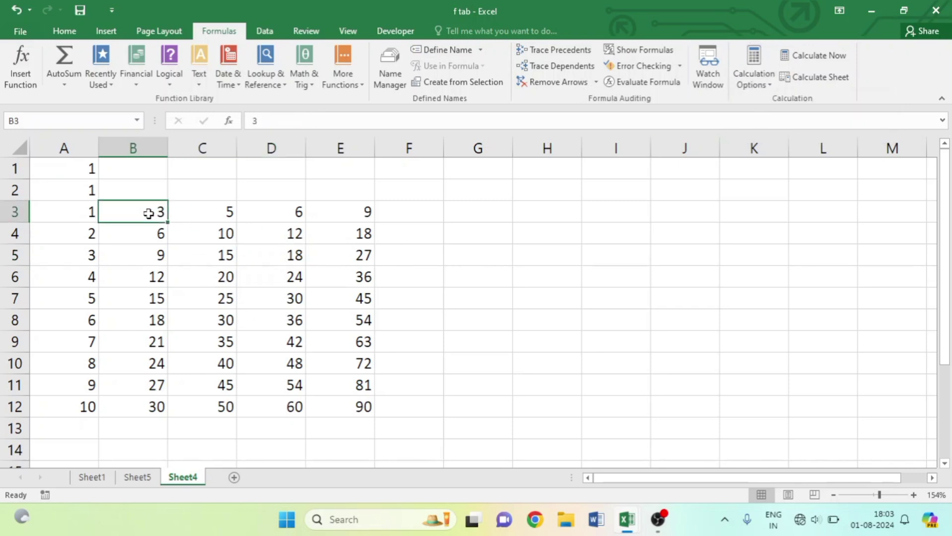
type("5")
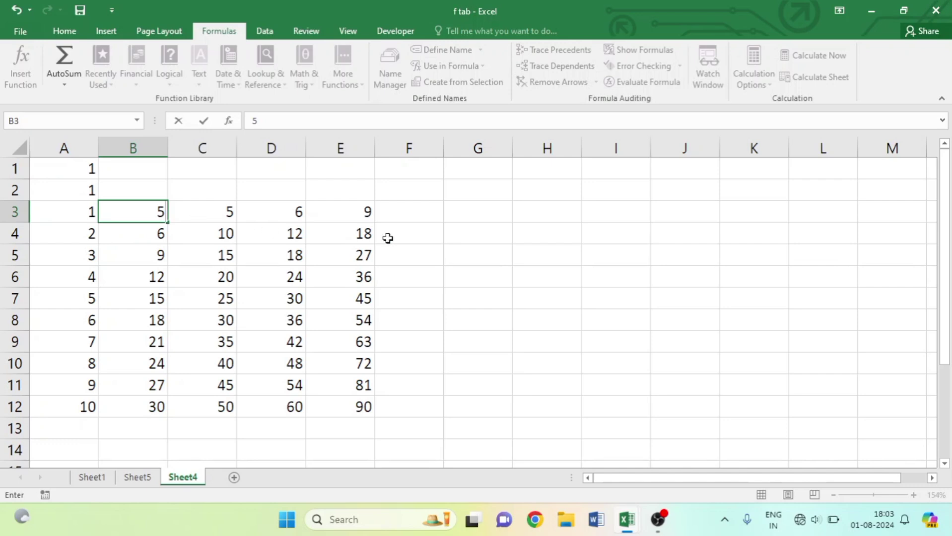
type("4")
key("BackSpace")
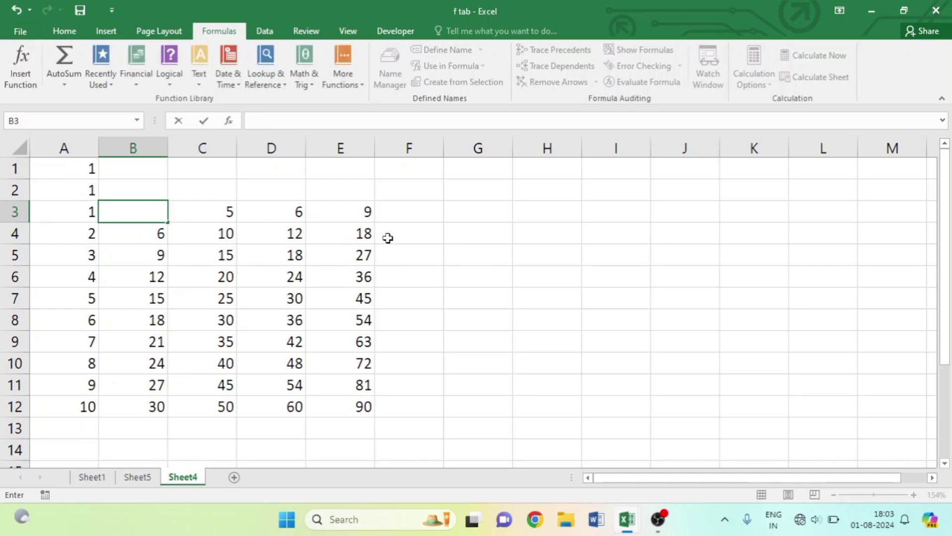
type("4")
key("Return")
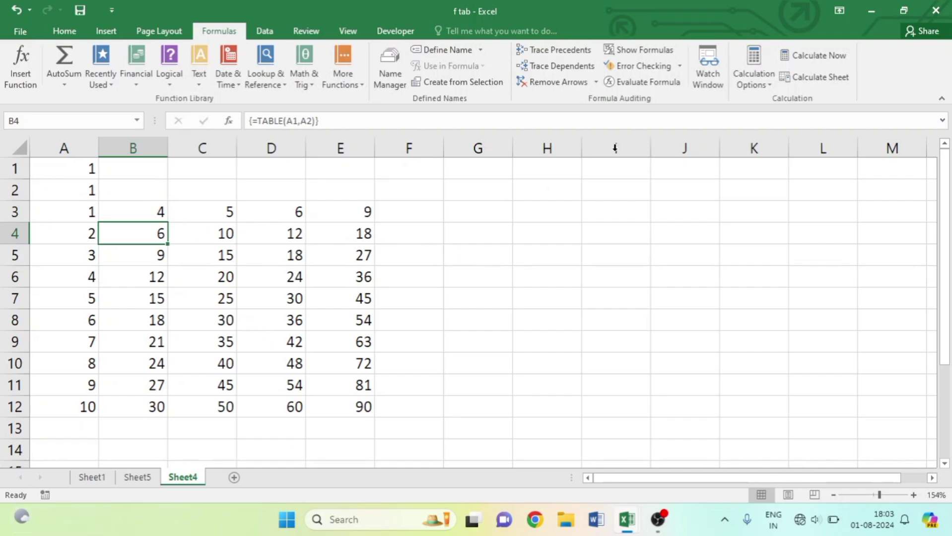
On Sheet1, set the Price in G7 to 45.
left_click(84, 479)
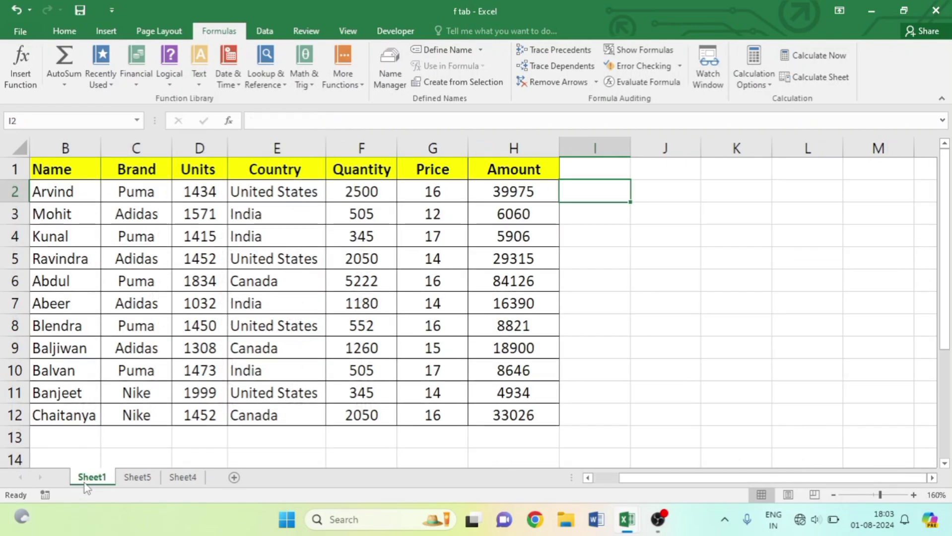
left_click(368, 302)
left_click(429, 302)
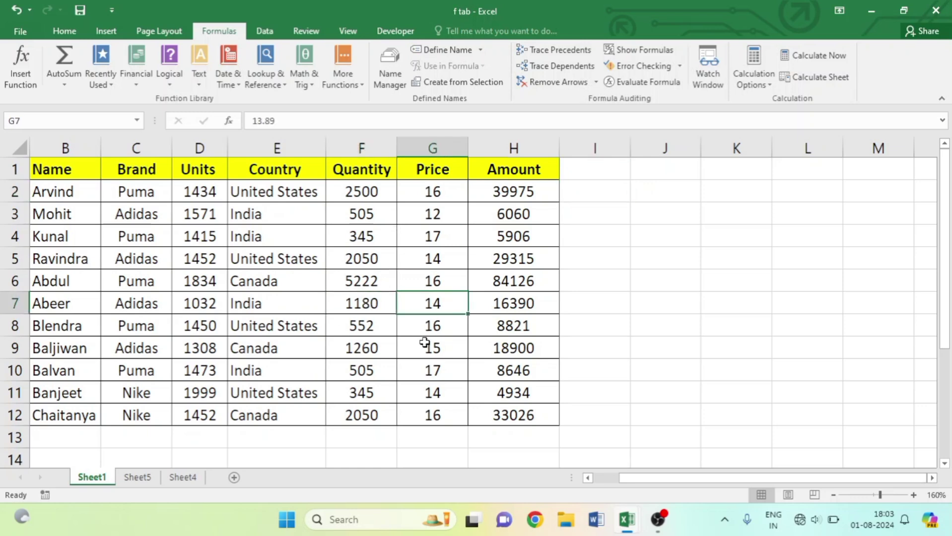
type("45")
key("Return")
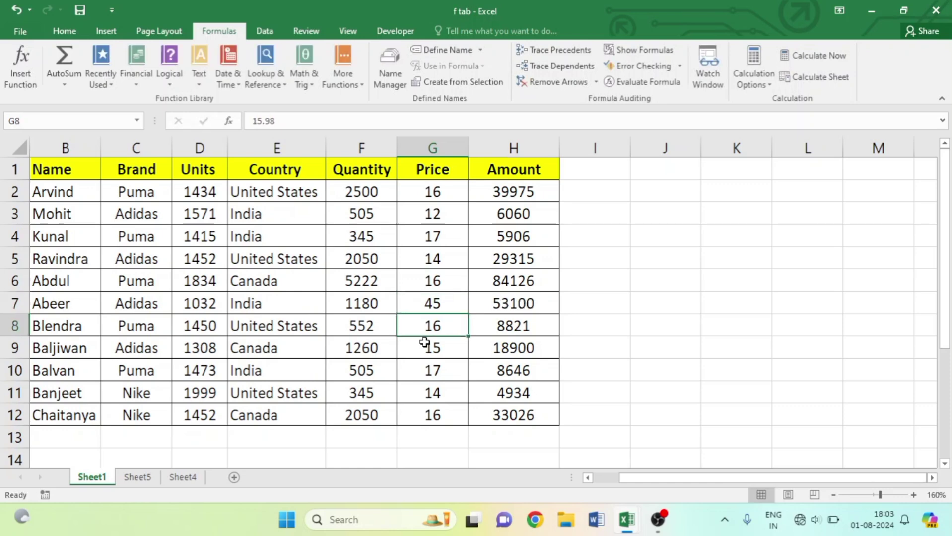
Check the selected calculation option, review the data table on Sheet4 and return to Sheet1.
left_click(749, 69)
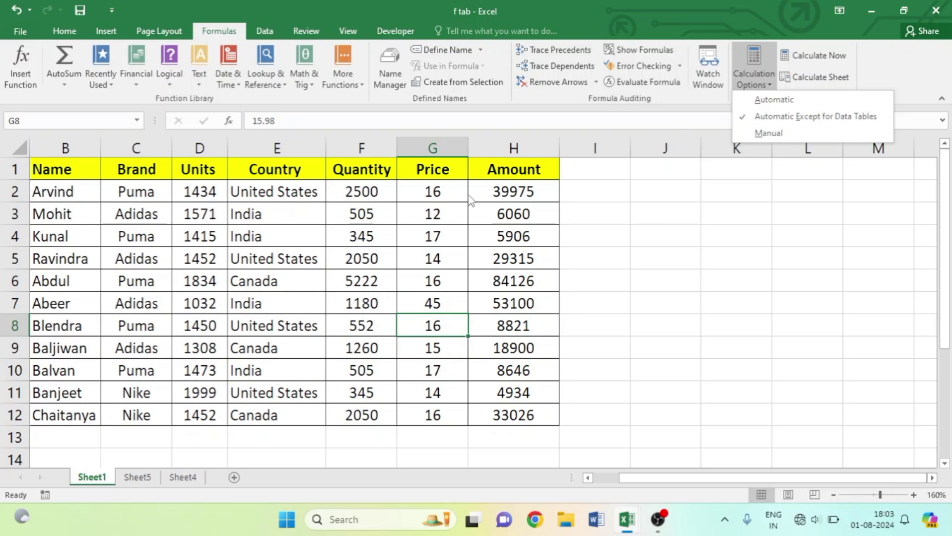
left_click(141, 479)
left_click(178, 477)
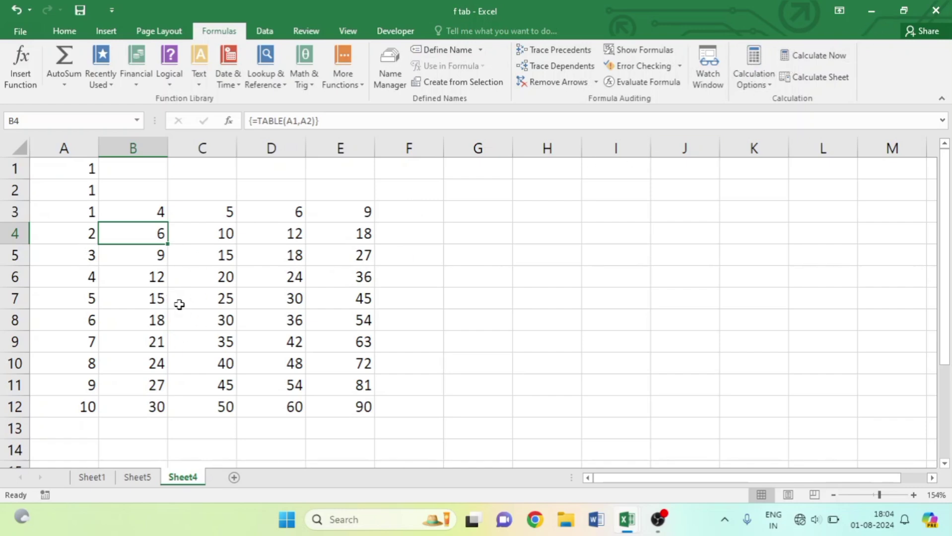
left_click(90, 478)
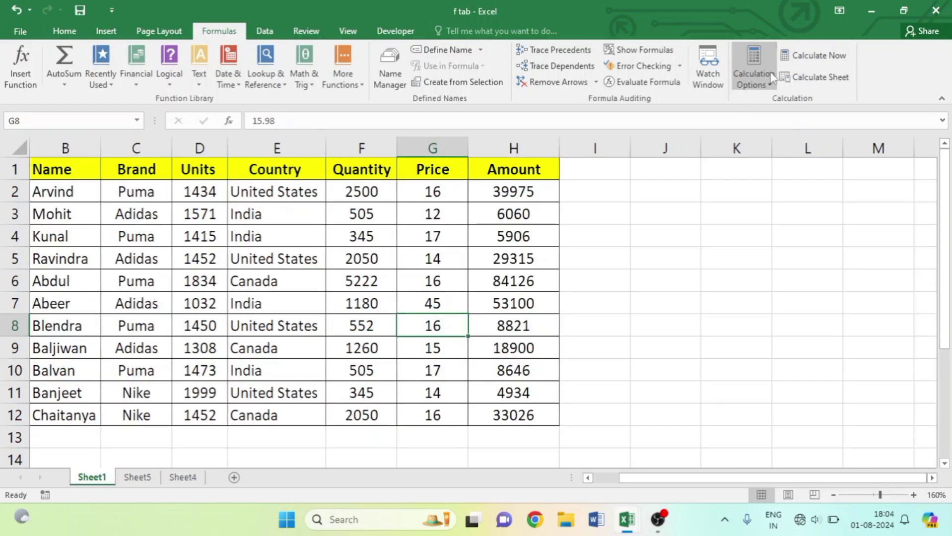